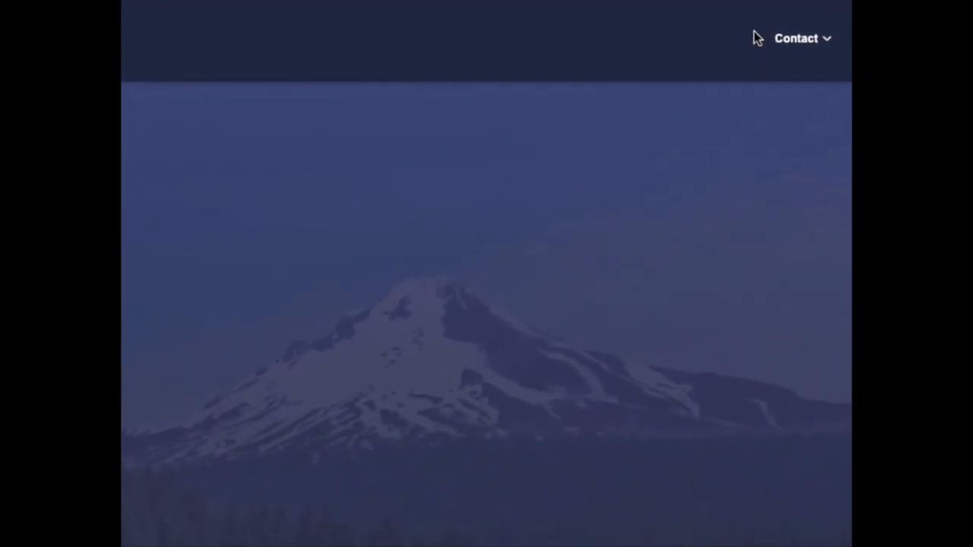
- View the FICS unit's contact details
click(806, 44)
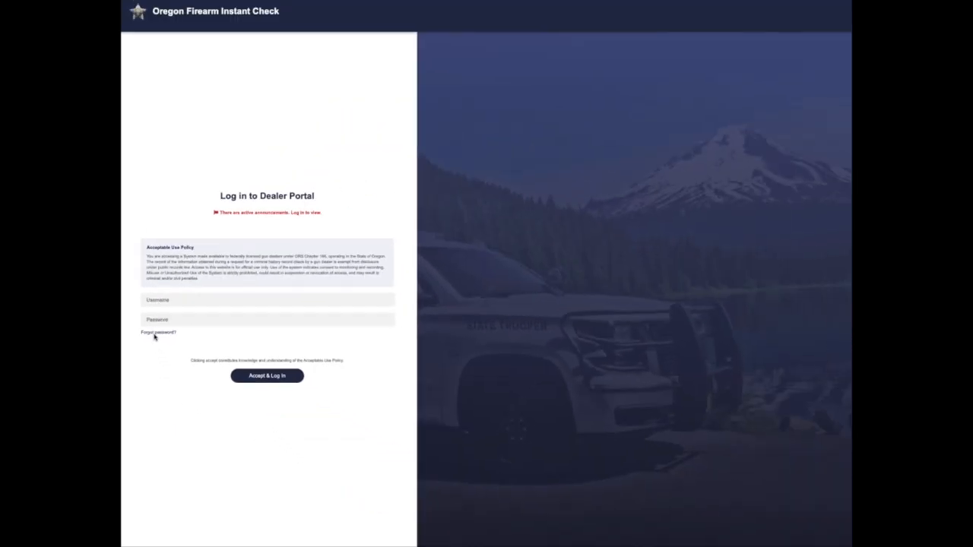
- Open the Forgot password reset form and dismiss it without requesting a reset
click(194, 403)
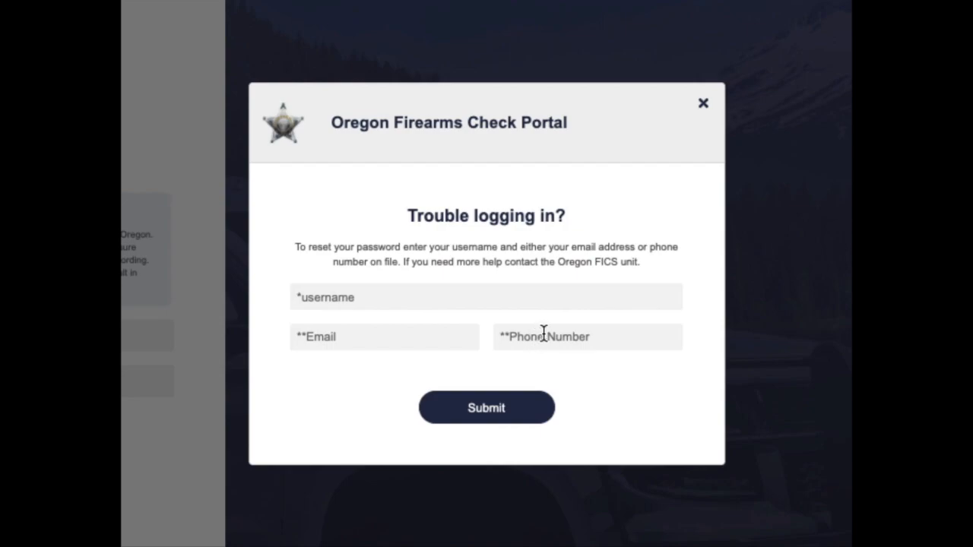
click(703, 104)
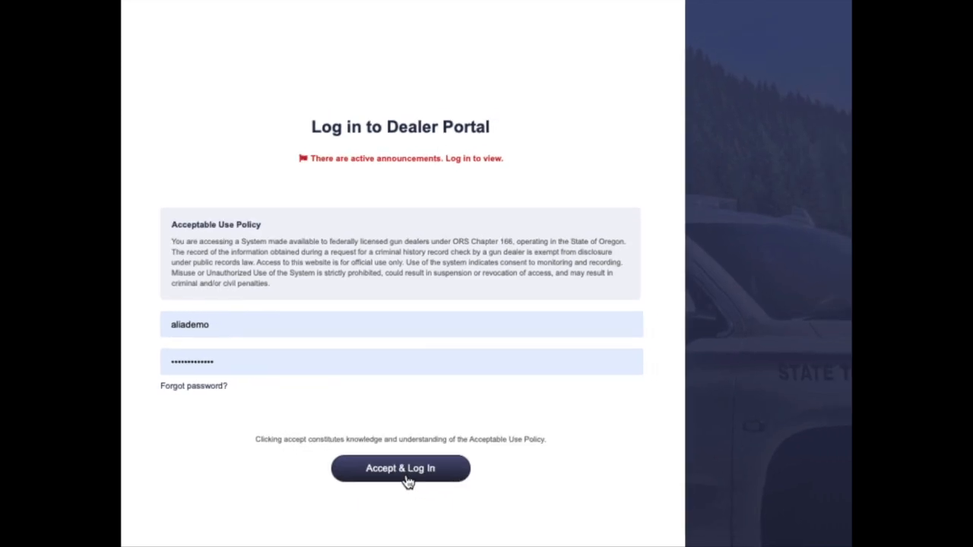
- Accept the use policy and log in, pick Dealer Retail Location, then reset the location choice
click(407, 482)
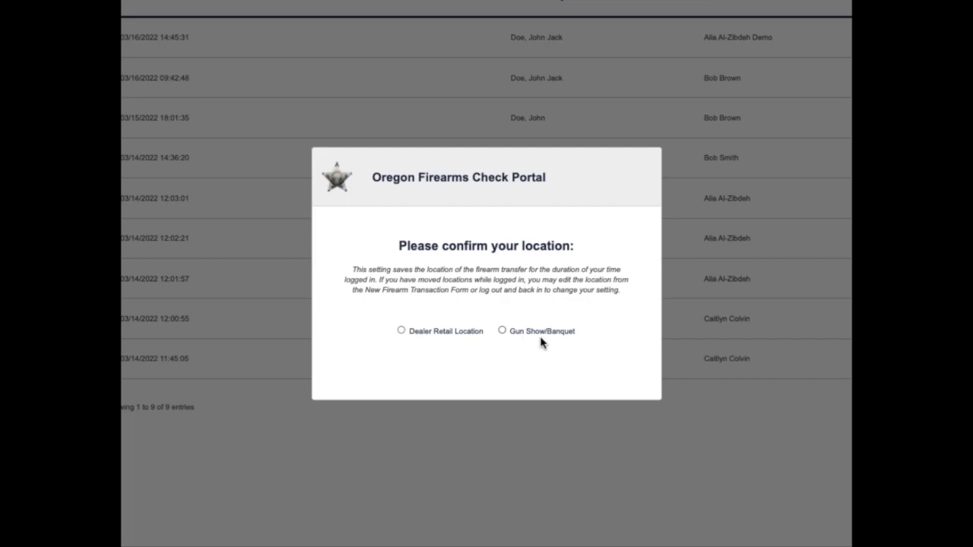
click(400, 330)
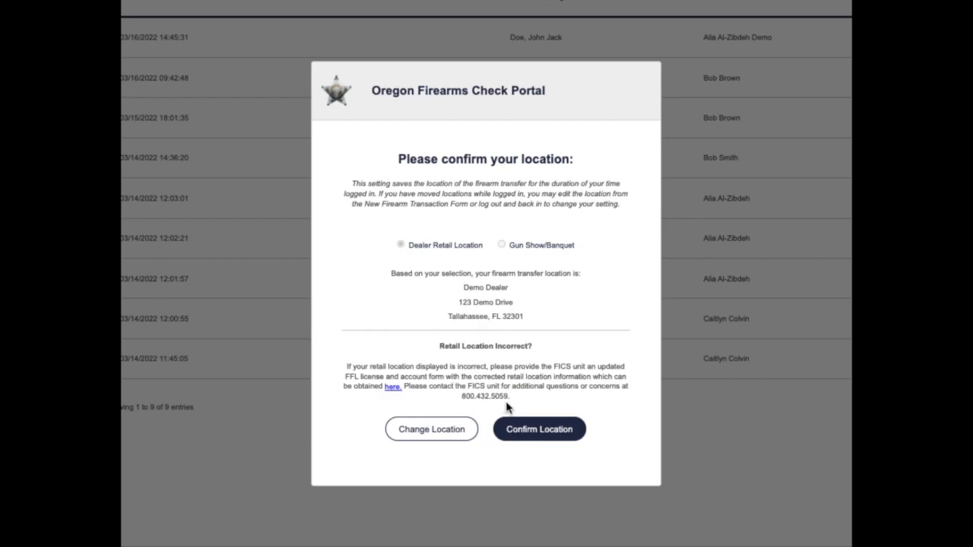
click(445, 431)
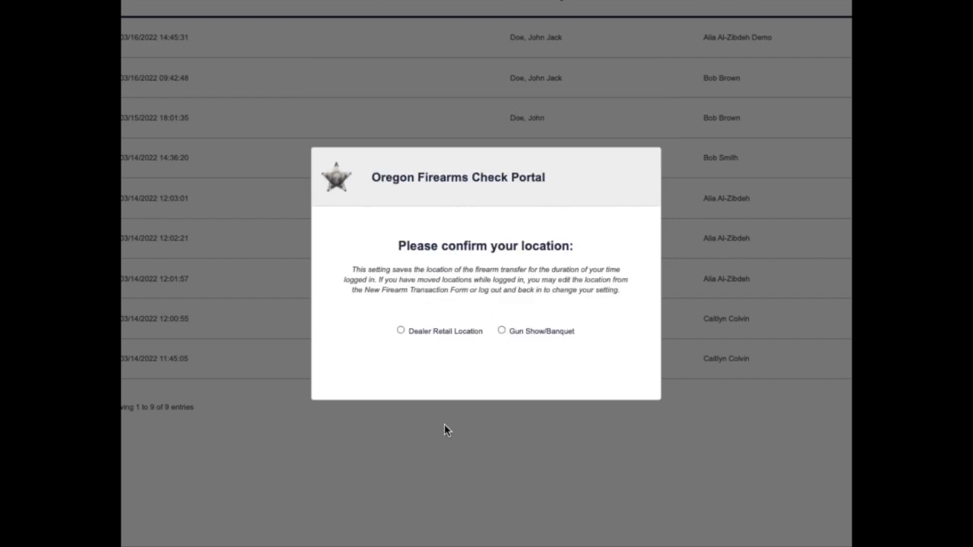
- Confirm the transfer location as the Test Match gun show at Booth #1
click(501, 329)
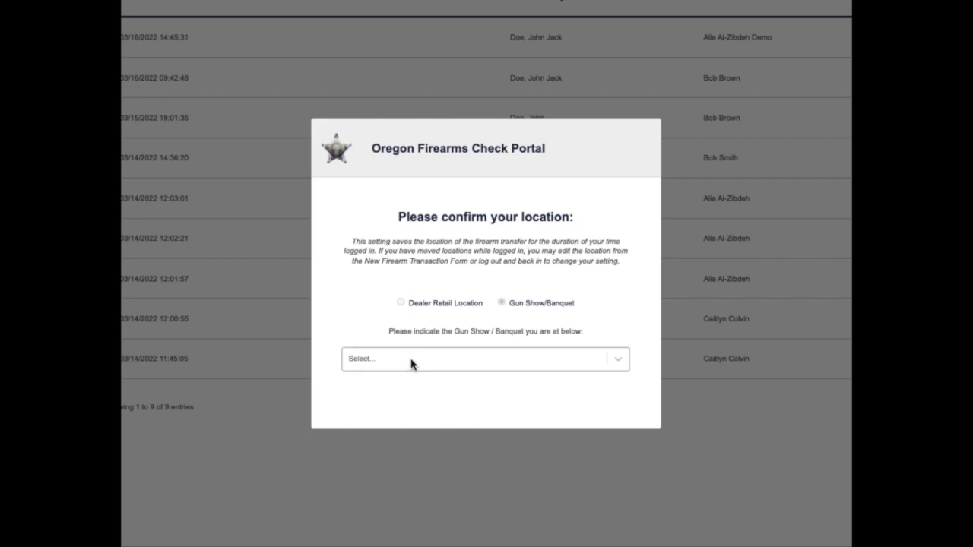
click(618, 362)
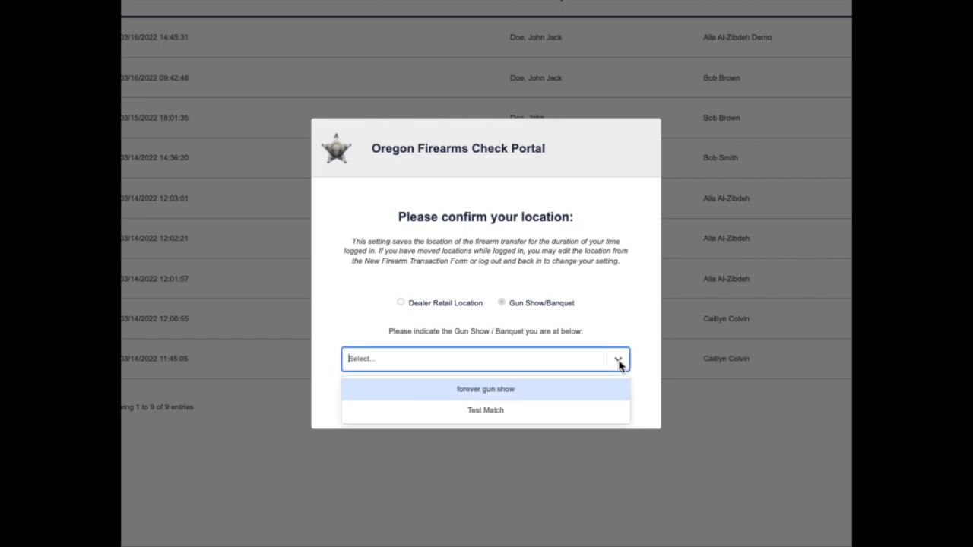
click(561, 408)
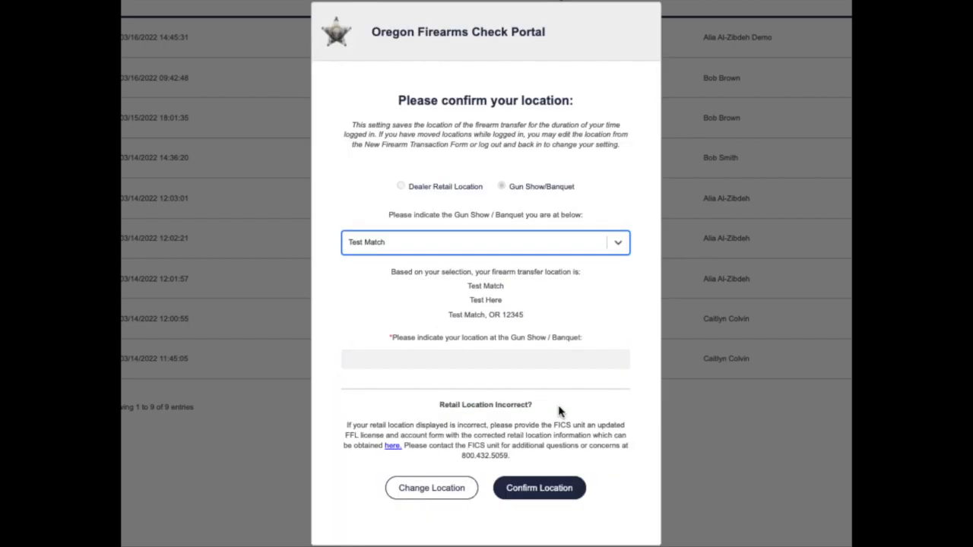
click(401, 357)
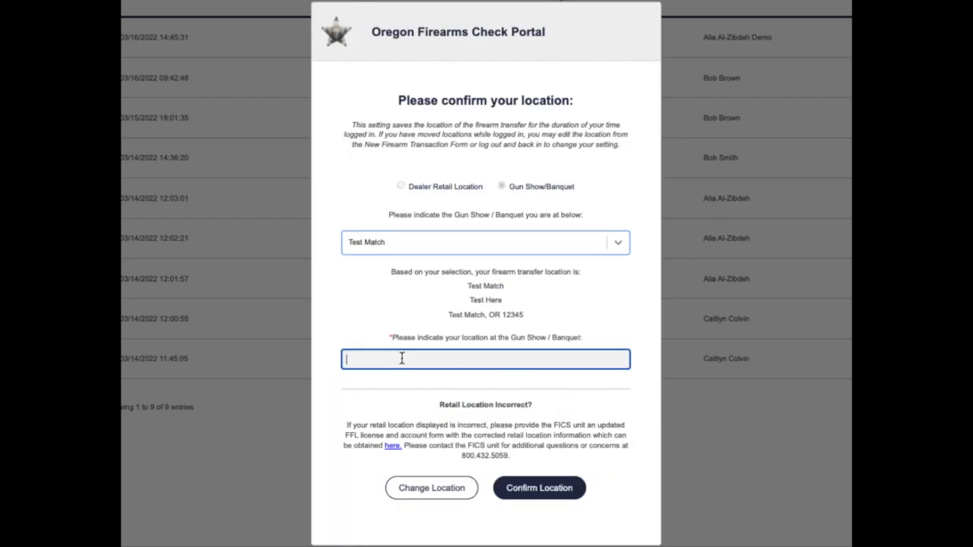
text(Booth )
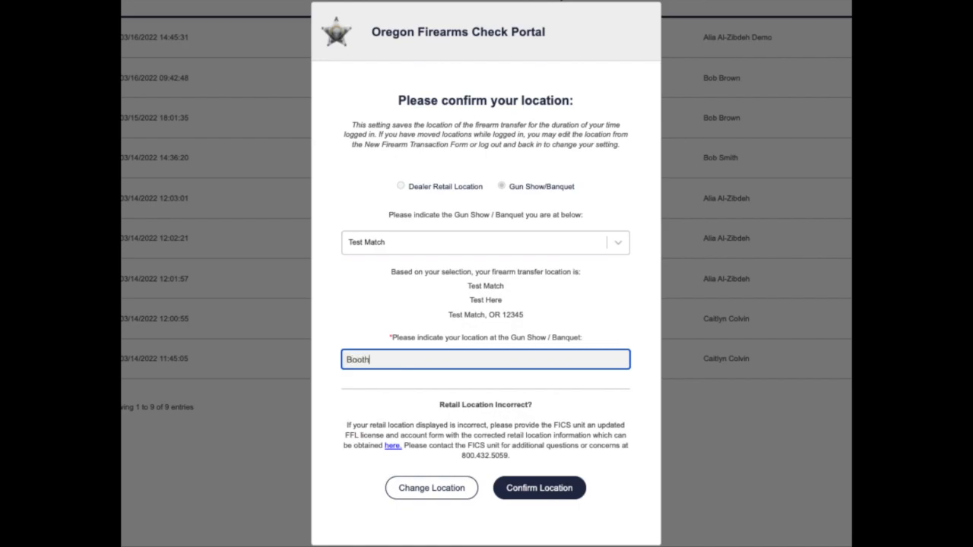
text(#1)
click(538, 488)
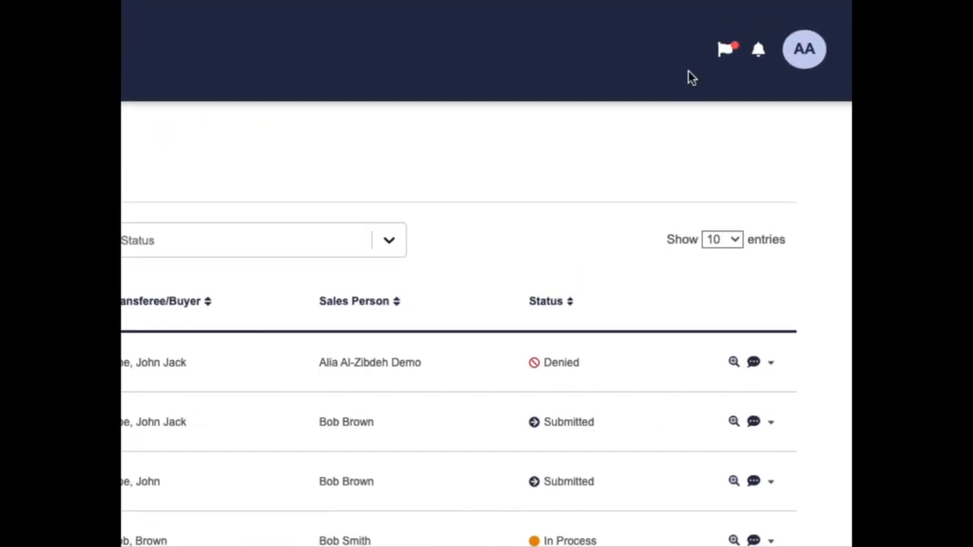
- Open the Active Announcements list from the header flag icon
click(728, 55)
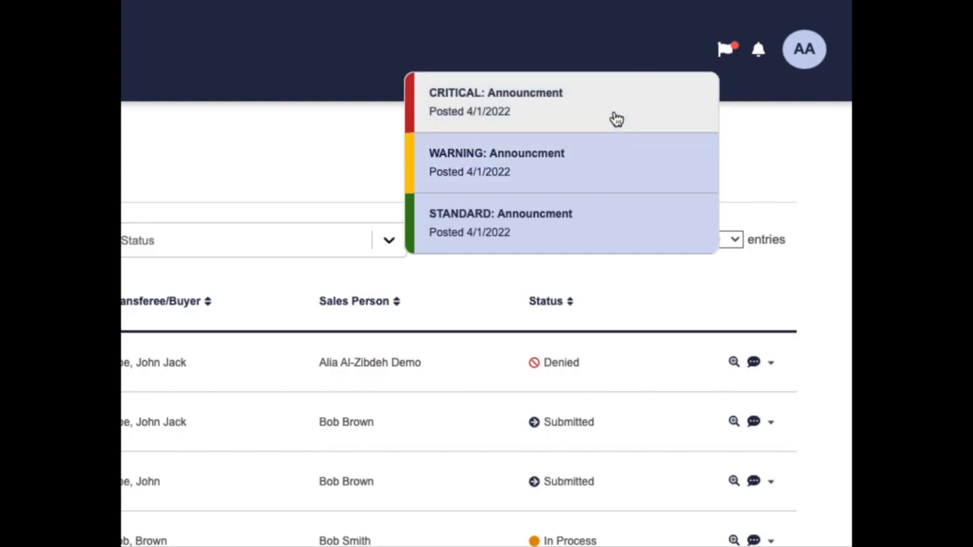
- Read the full CRITICAL announcement, then close the announcements dialog
click(614, 120)
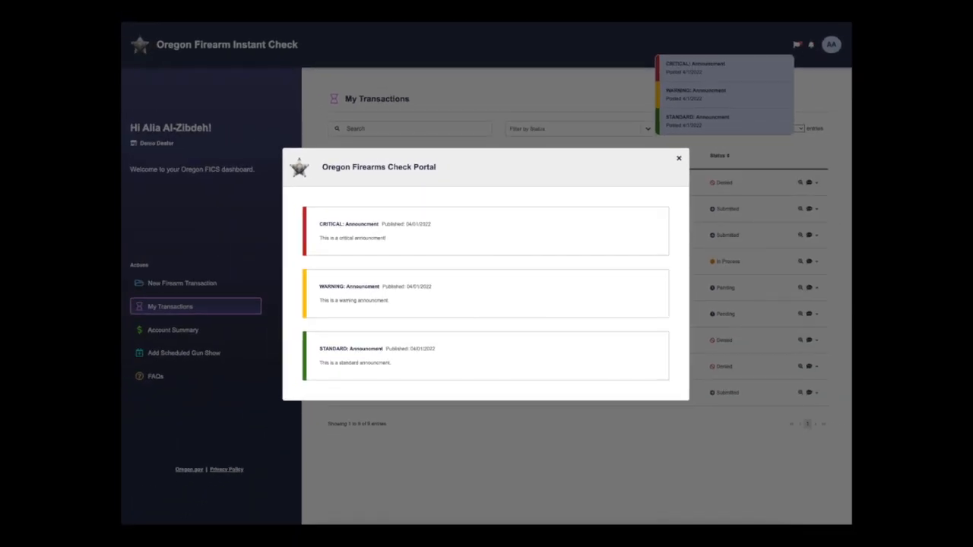
click(801, 64)
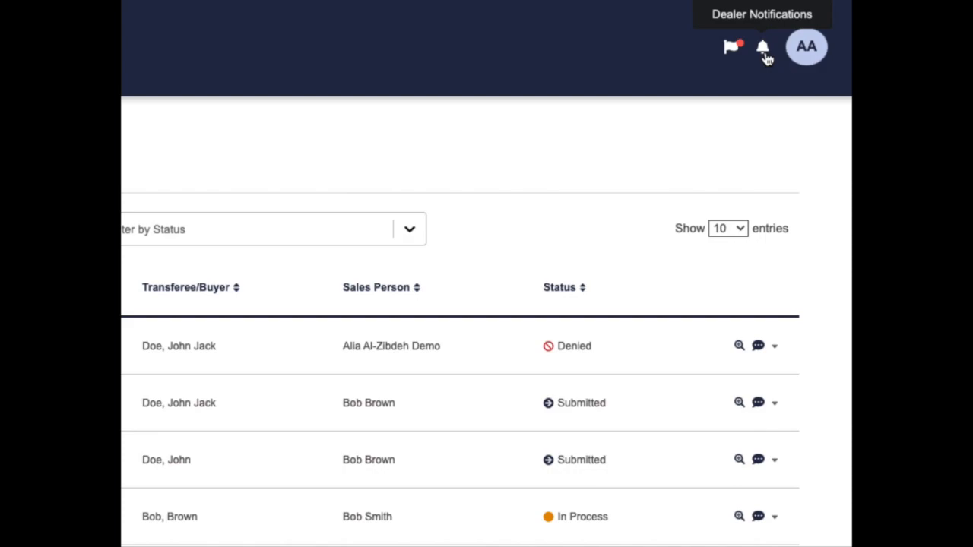
- Open the transaction behind the first Oregon FICS Unit comment notification and review its details
click(767, 58)
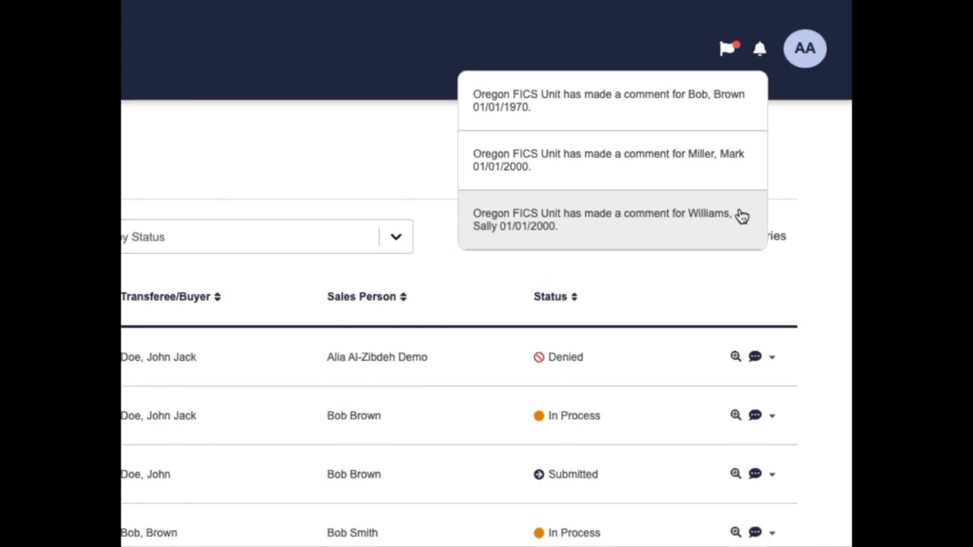
click(656, 116)
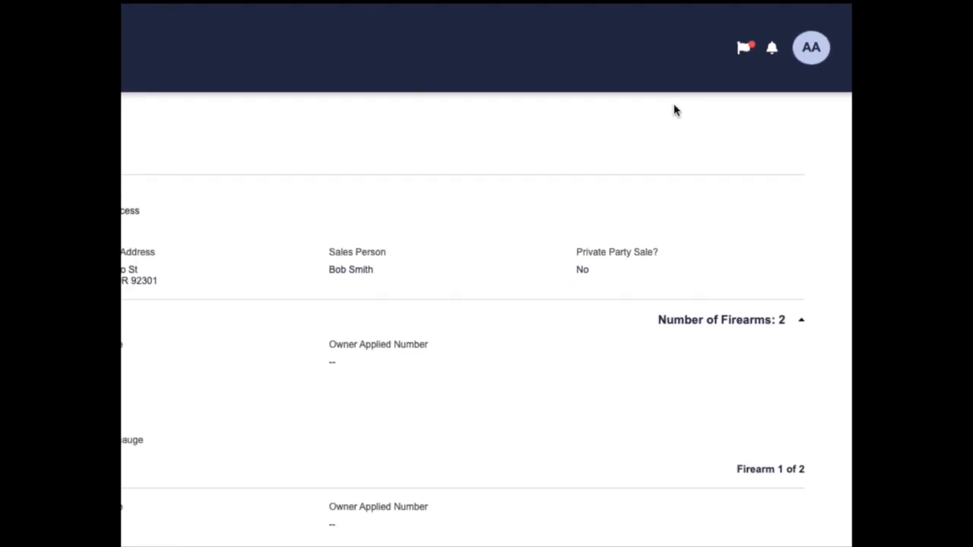
scroll(513, 289, down, 3)
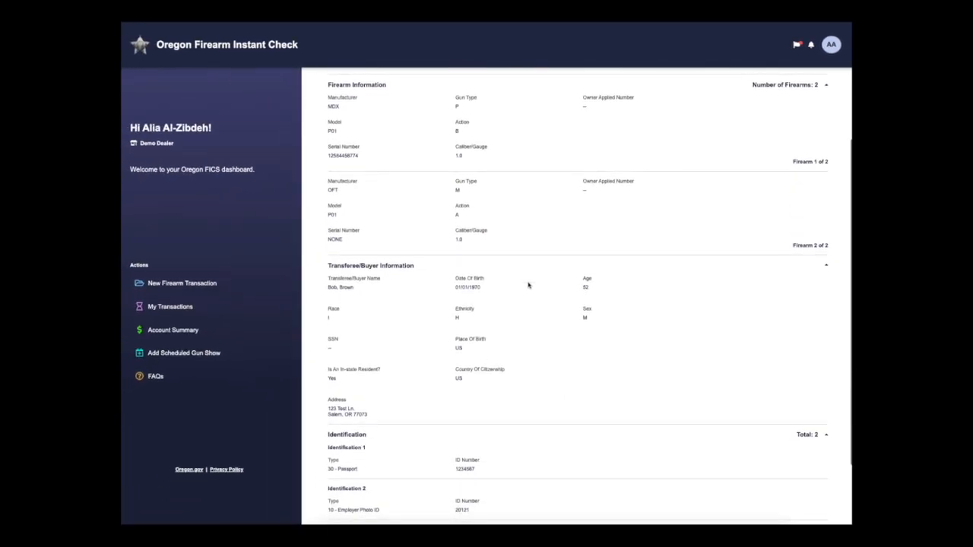
scroll(529, 285, up, 4)
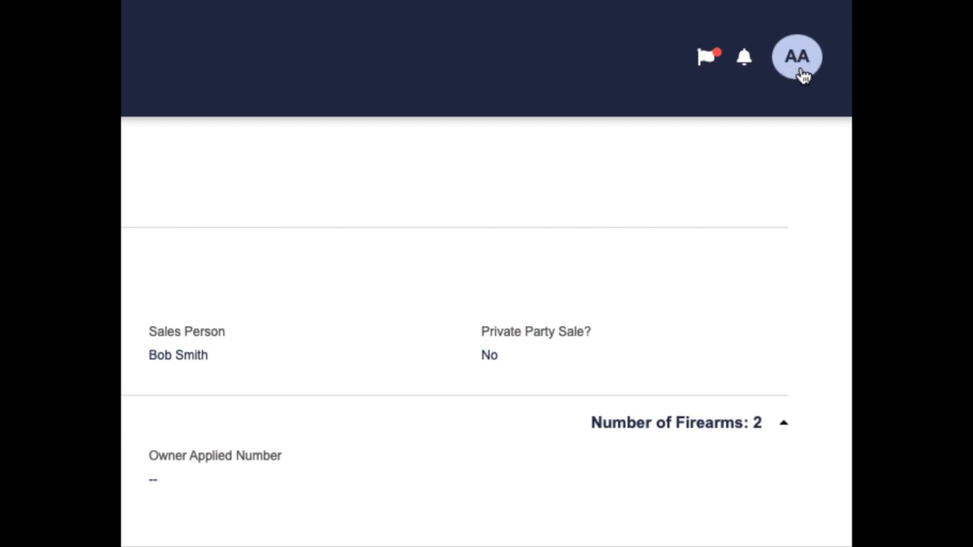
- Open Edit Profile from the AA account menu
click(800, 73)
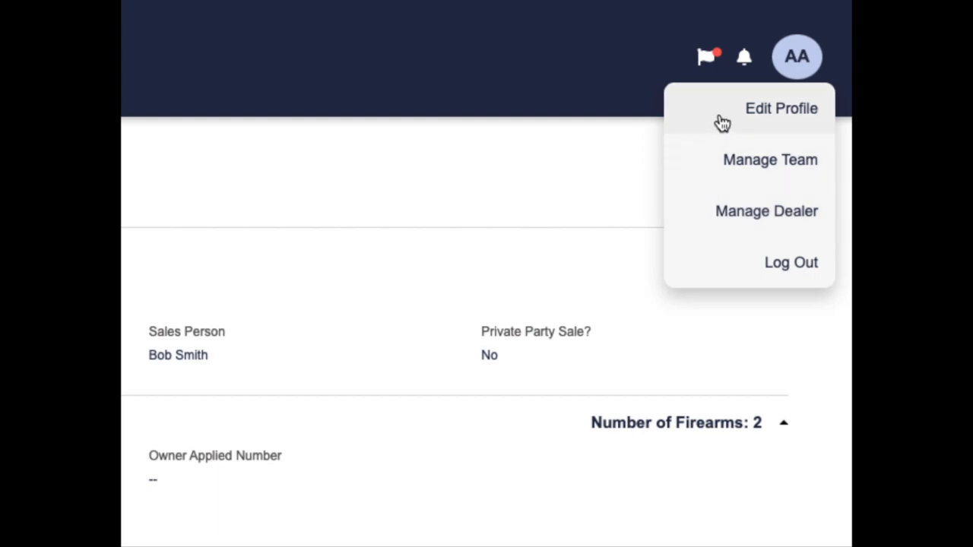
click(722, 124)
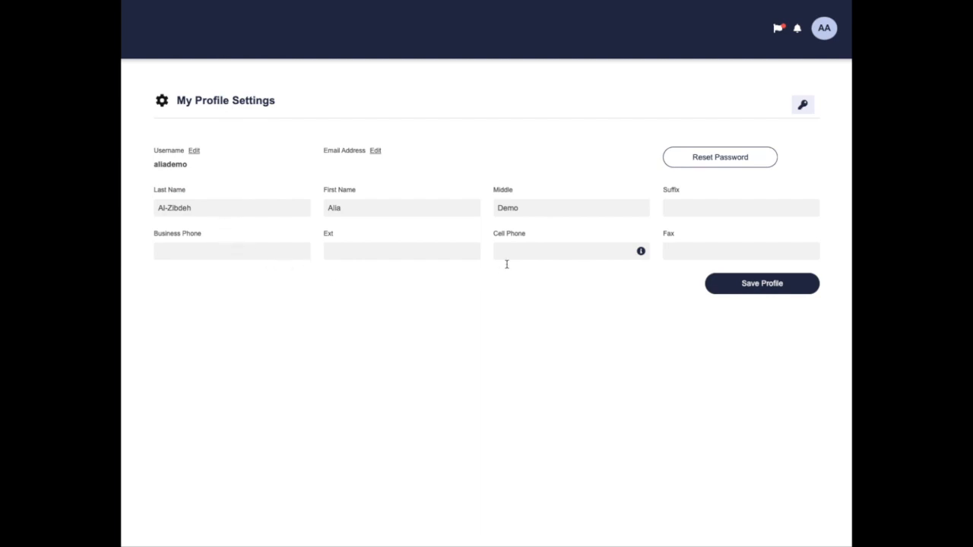
- Extend the Middle name field and save the profile
click(525, 209)
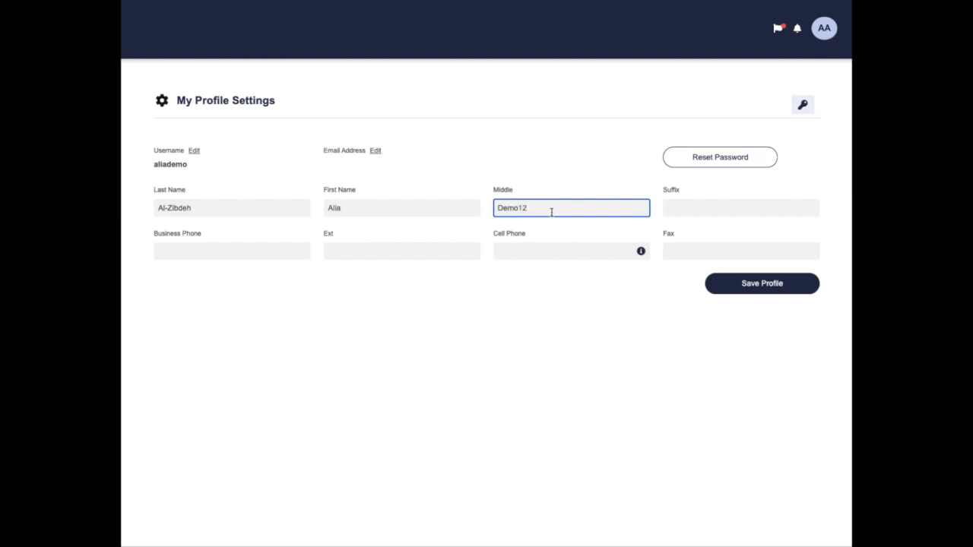
click(753, 287)
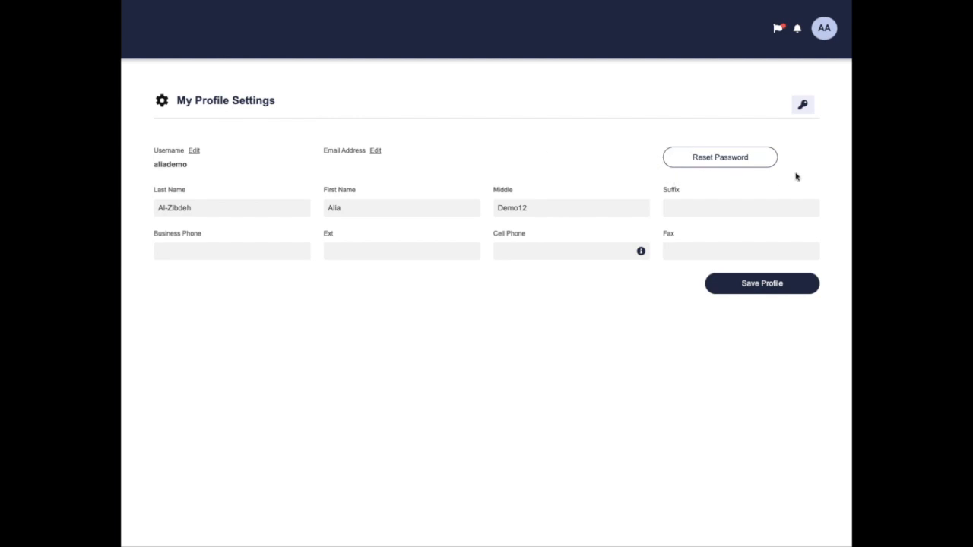
click(728, 162)
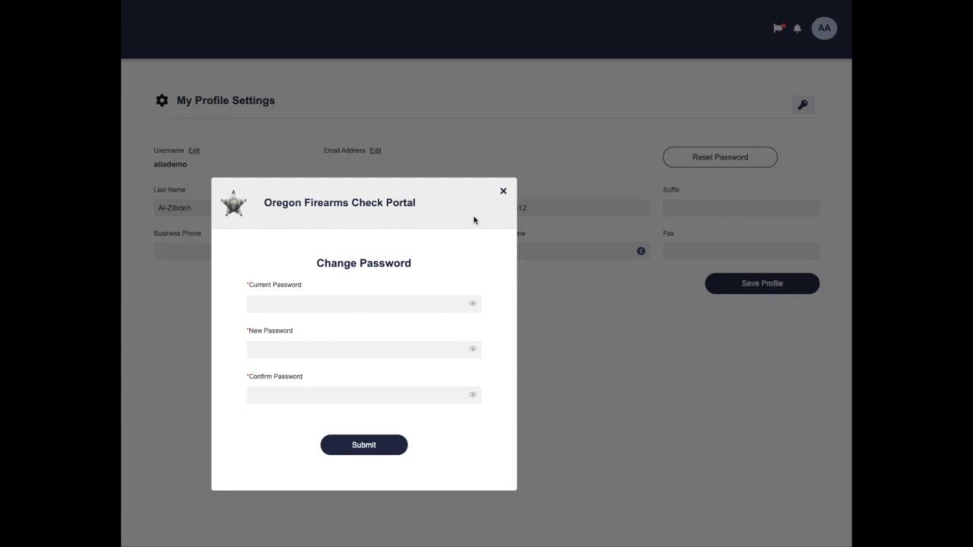
click(502, 192)
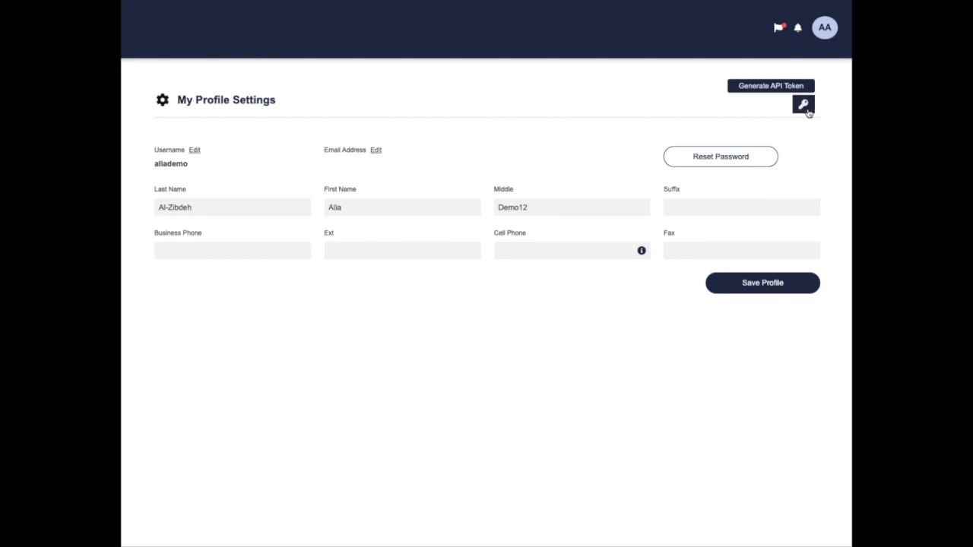
- Start the Generate API Token prompt, then close it without confirming
click(804, 106)
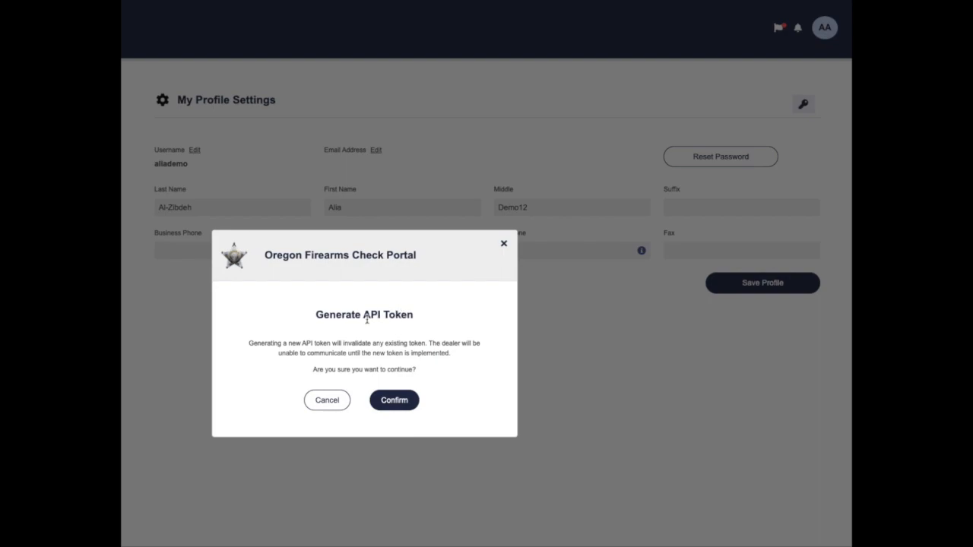
click(502, 246)
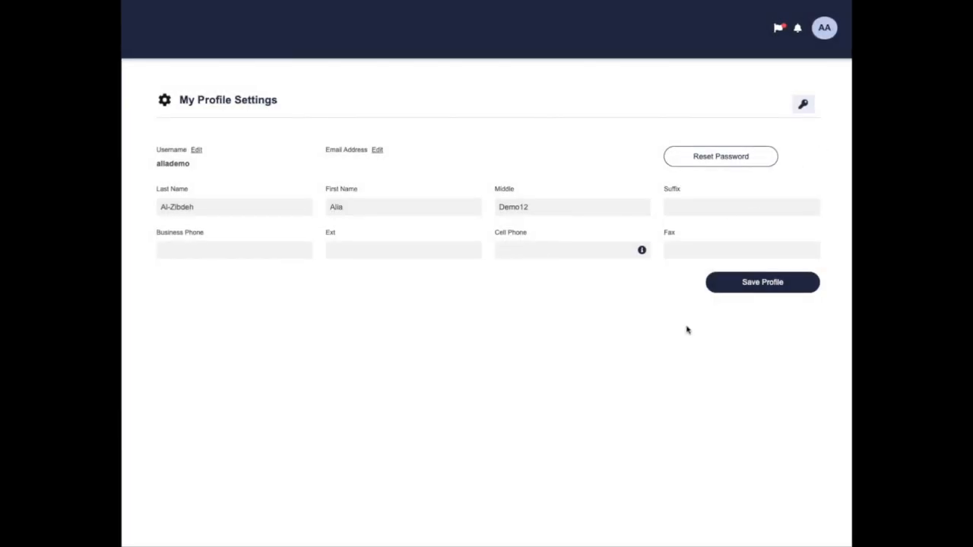
- Open Manage Team from the AA account menu, check Inactive Members, then return to Active Members
click(826, 33)
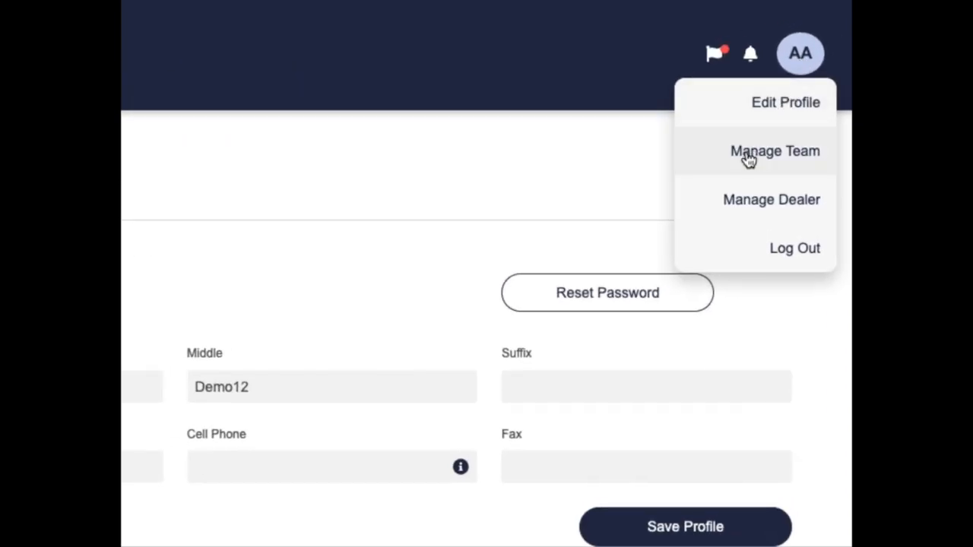
click(783, 172)
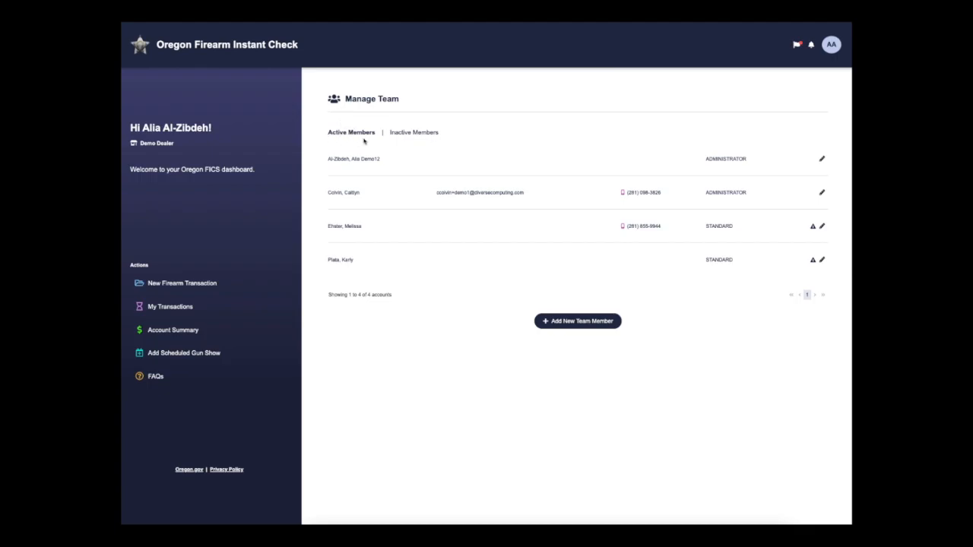
click(420, 136)
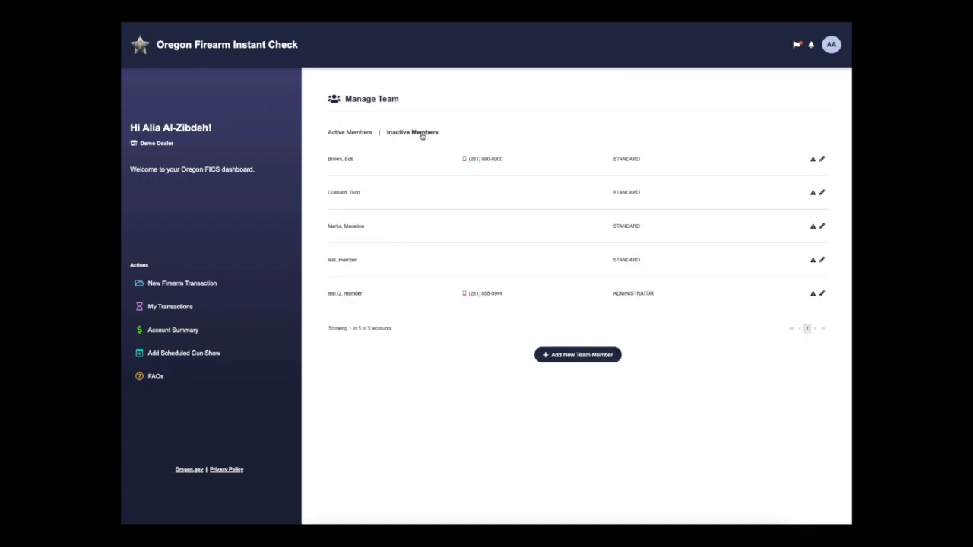
click(359, 132)
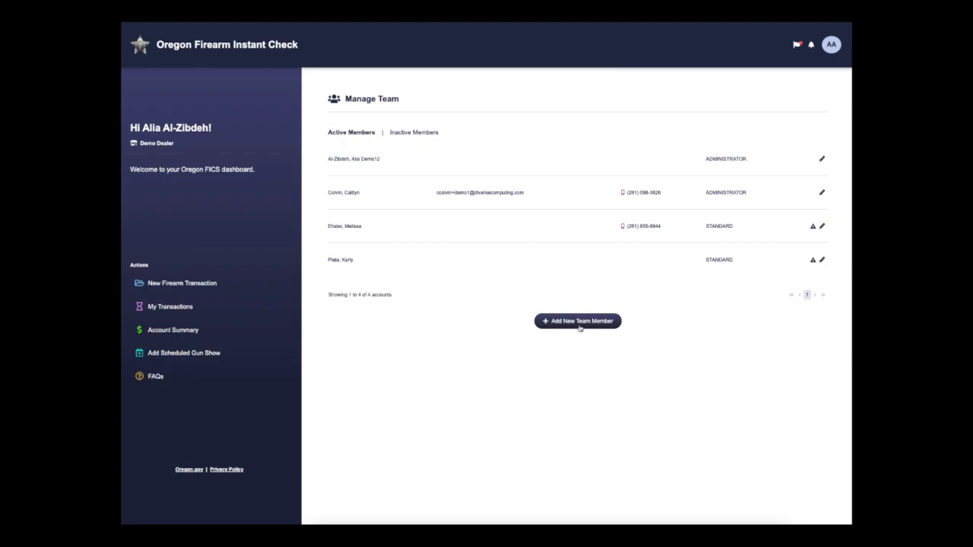
- Start a new team member with a username and the Administrator user type
click(579, 323)
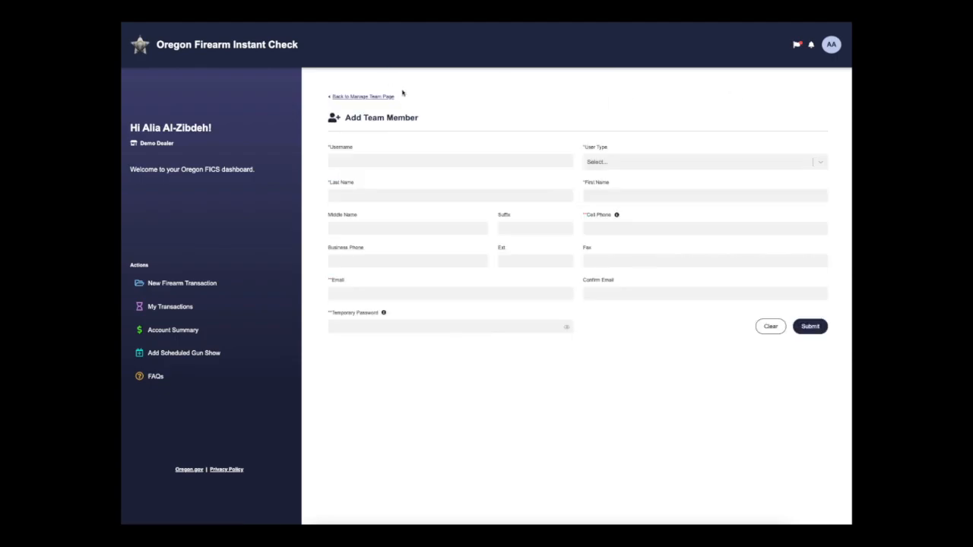
click(379, 159)
text(aliademo1233)
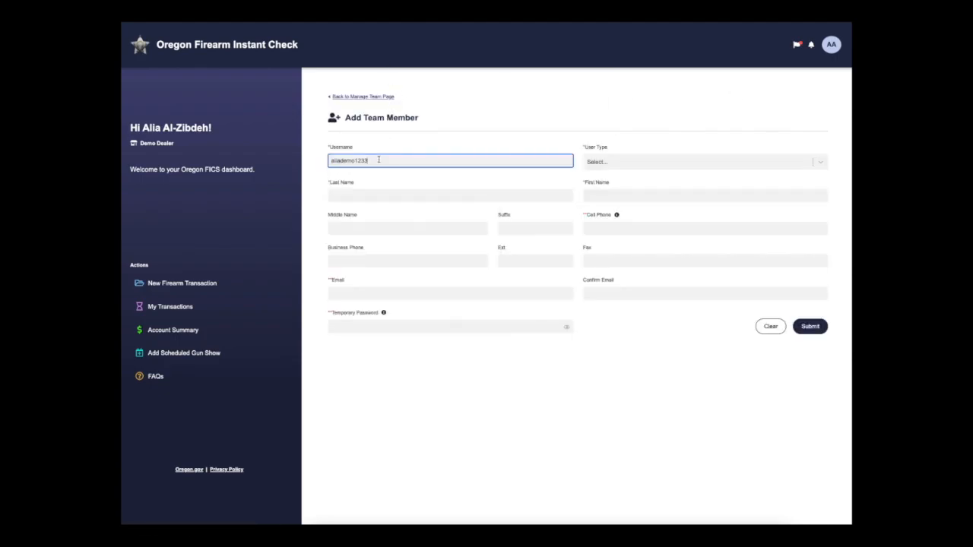
click(627, 162)
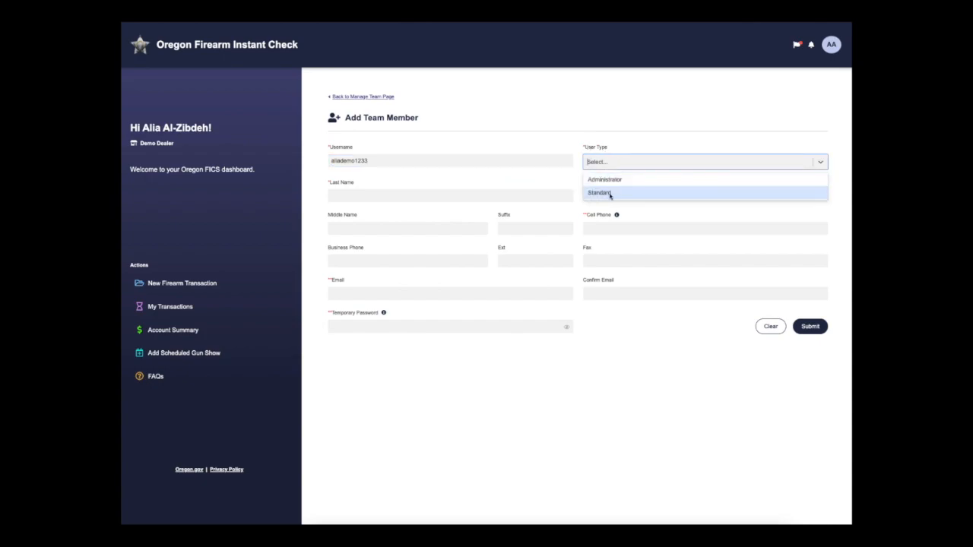
click(634, 180)
- Enter the member's last and first names and cell phone number, then submit the new member
click(488, 196)
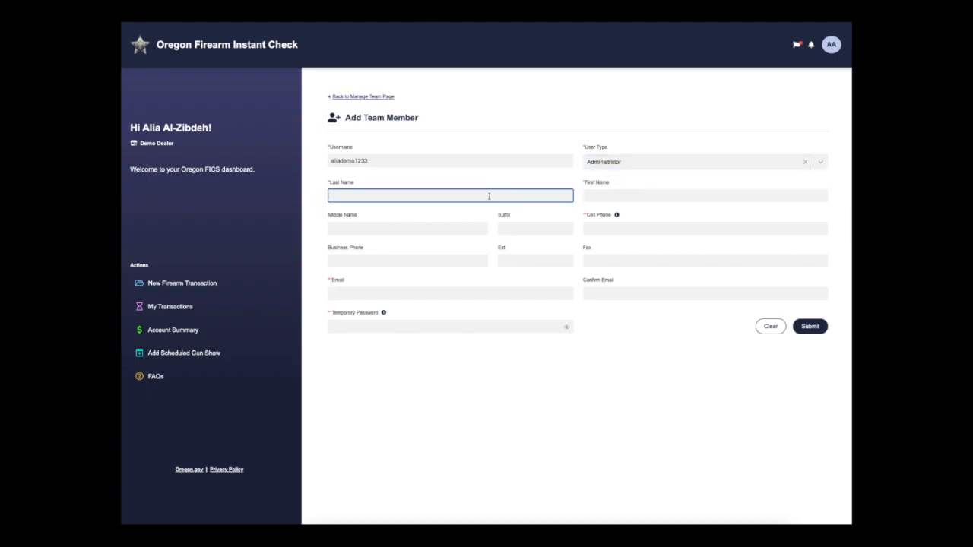
key(Tab)
key(Tab)
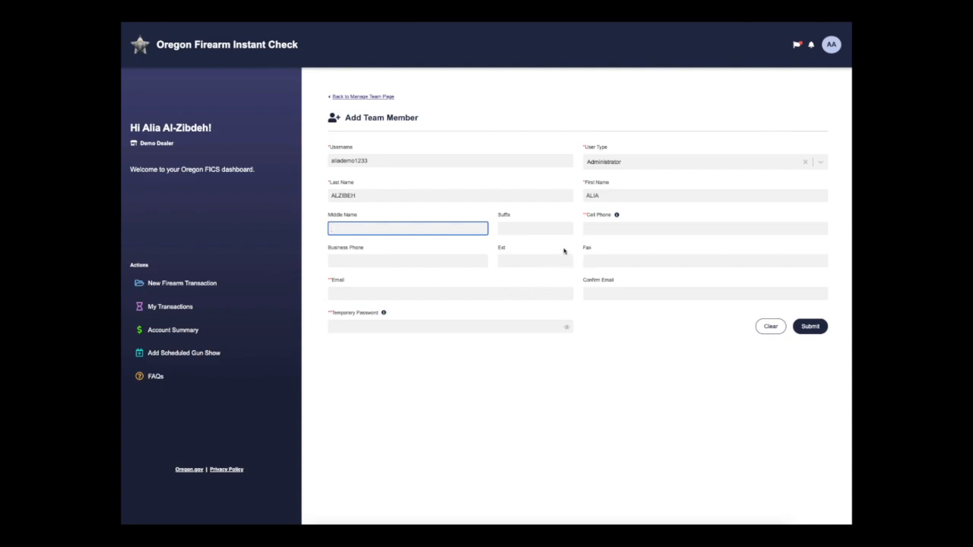
mouse_move(617, 216)
click(602, 228)
text(28)
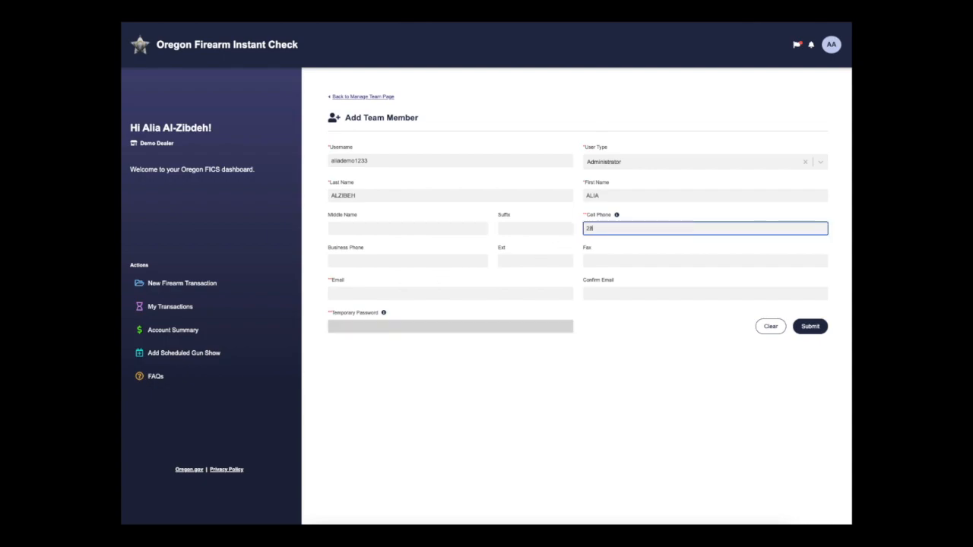
click(645, 326)
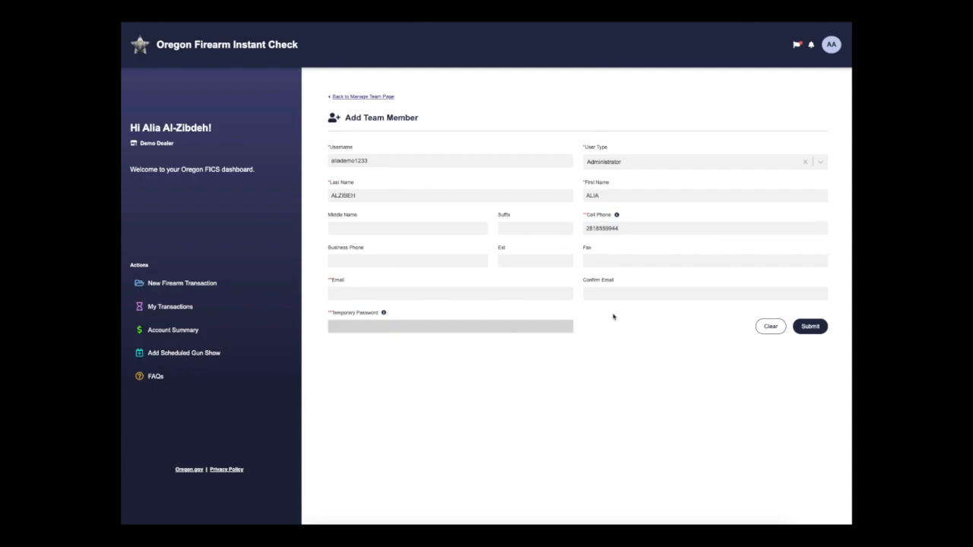
click(810, 327)
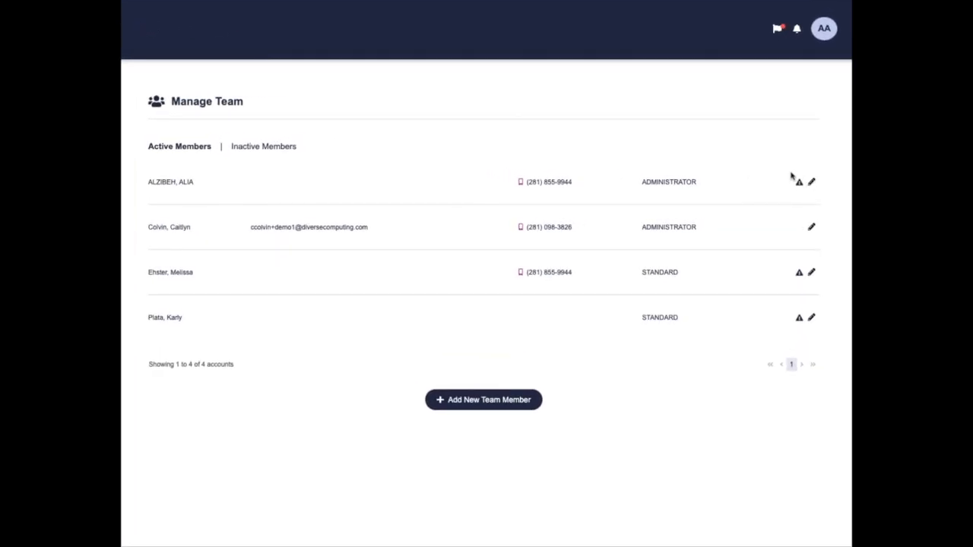
mouse_move(798, 186)
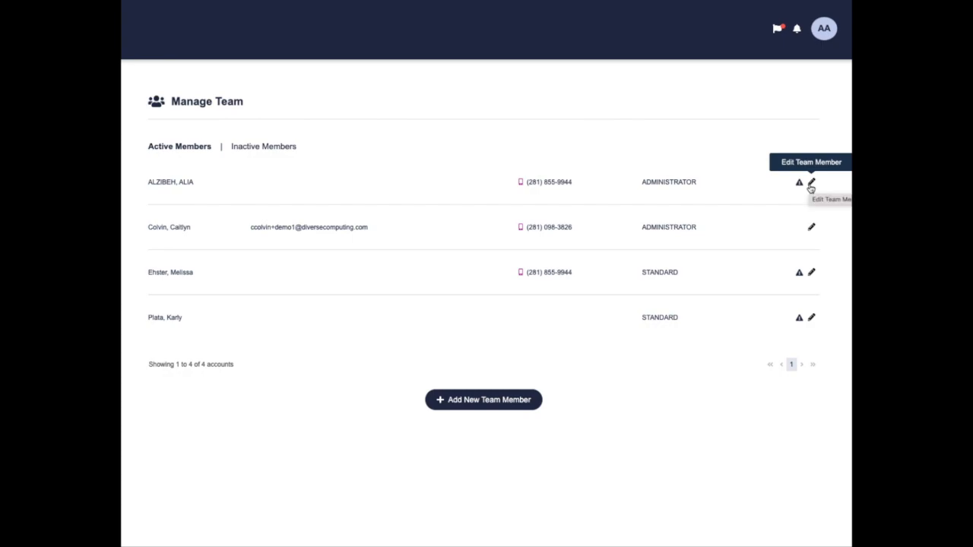
- Edit the new Administrator member, switch User Activated off, and submit the change
click(811, 183)
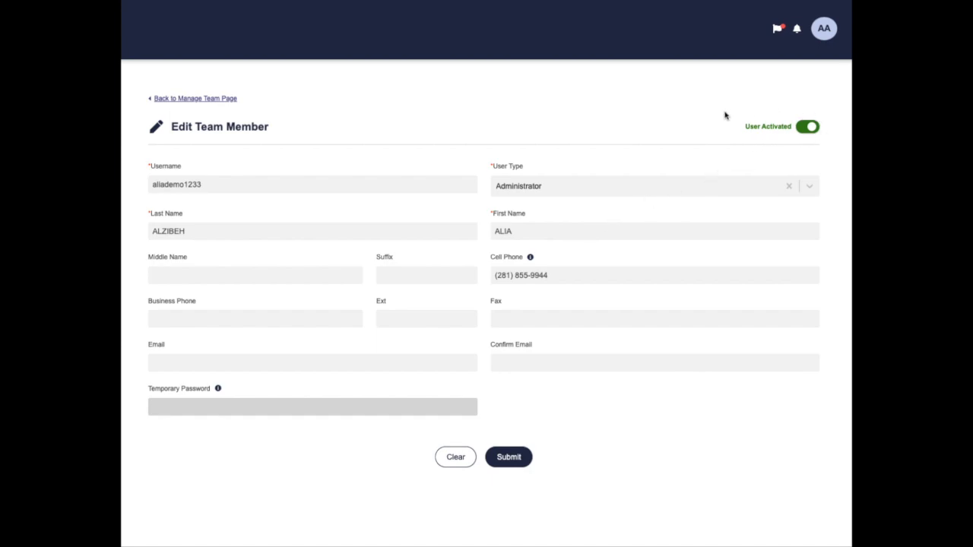
click(808, 129)
click(507, 456)
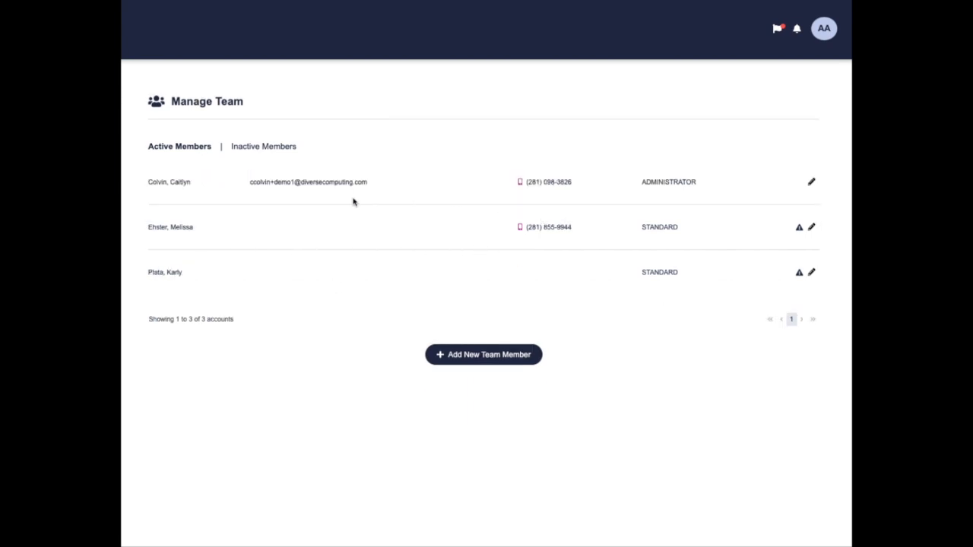
- In Inactive Members, edit the deactivated Administrator, switch User Activated back on, and submit
click(266, 147)
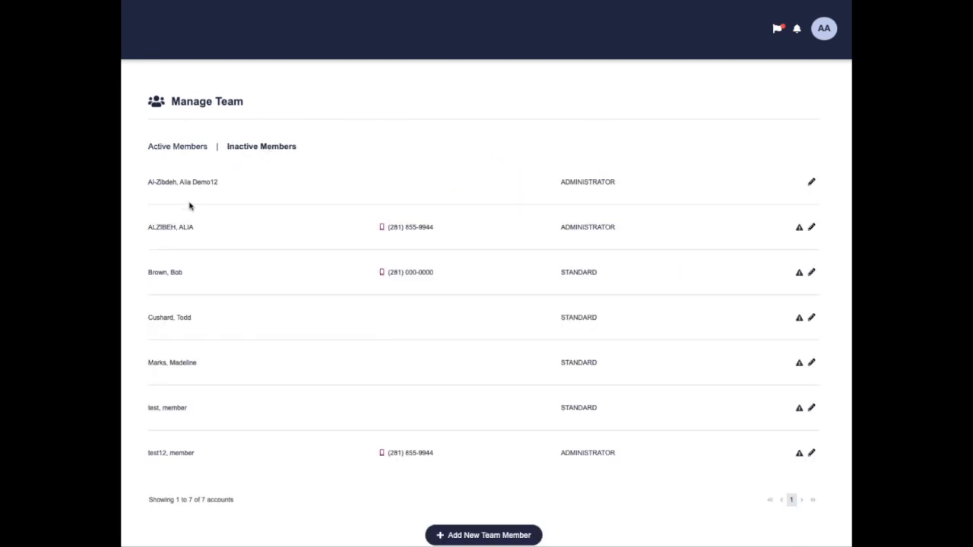
drag(149, 229, 820, 230)
click(821, 230)
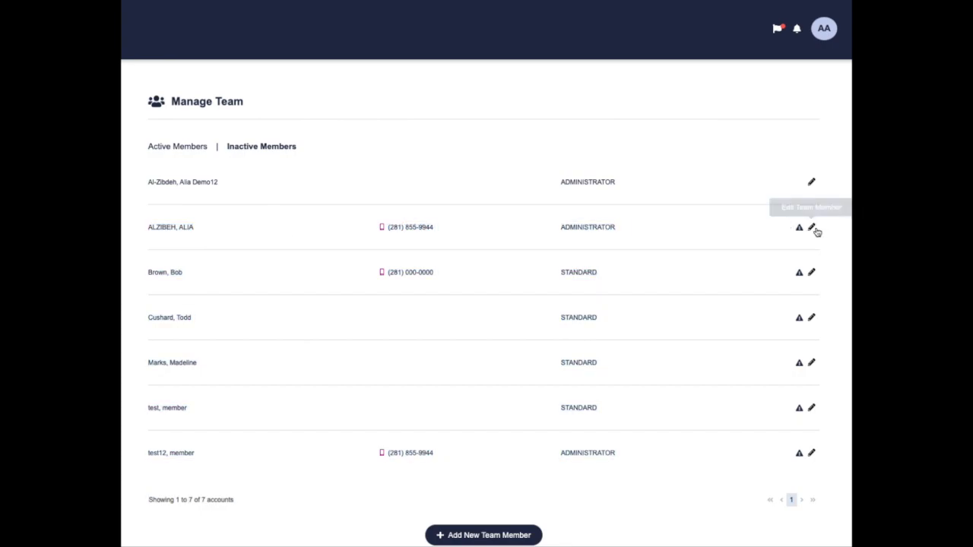
click(812, 228)
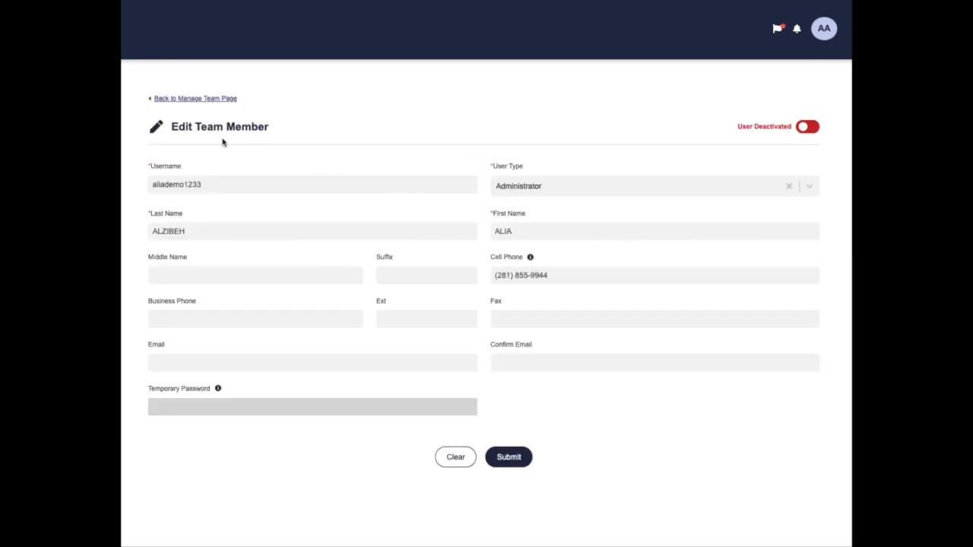
click(805, 130)
click(513, 465)
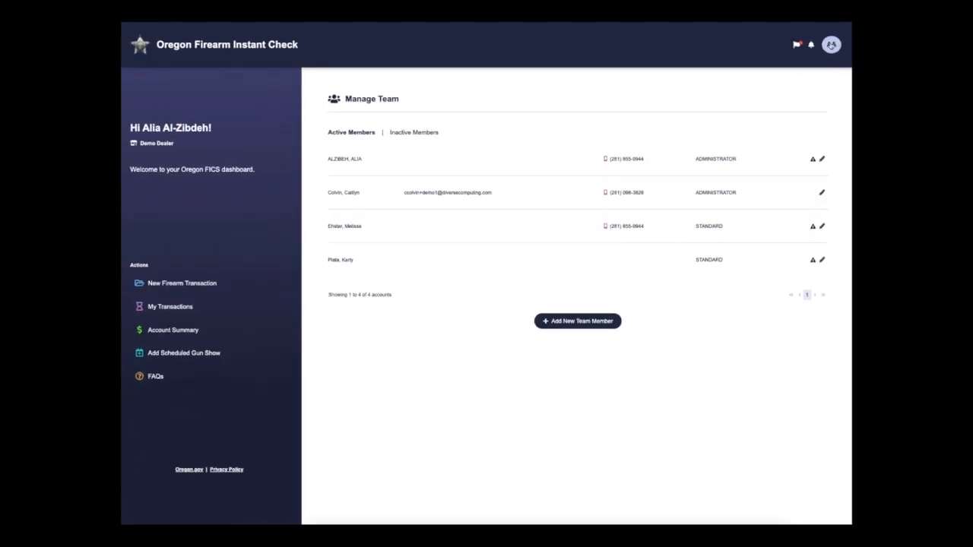
- Open Manage Dealer from the AA account menu to view the Demo Dealer details
click(832, 46)
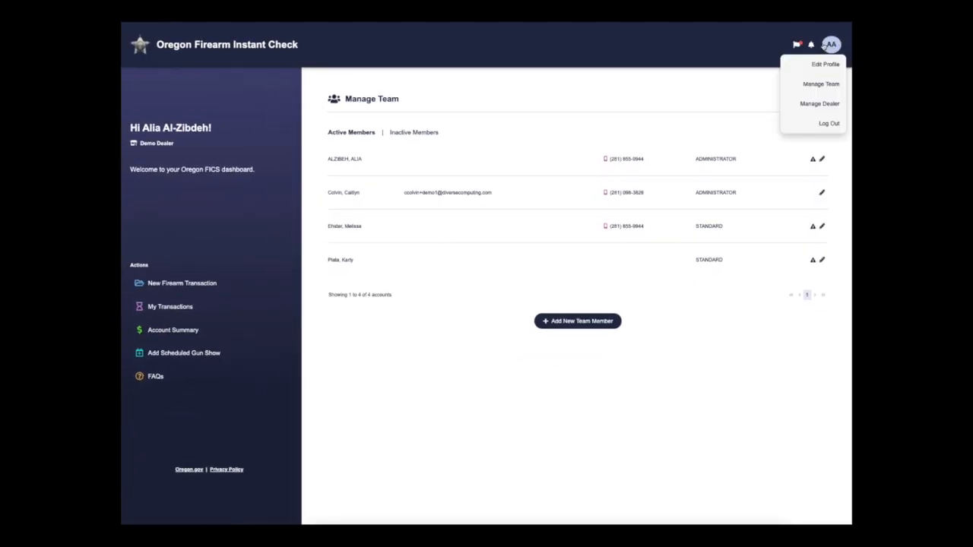
click(811, 106)
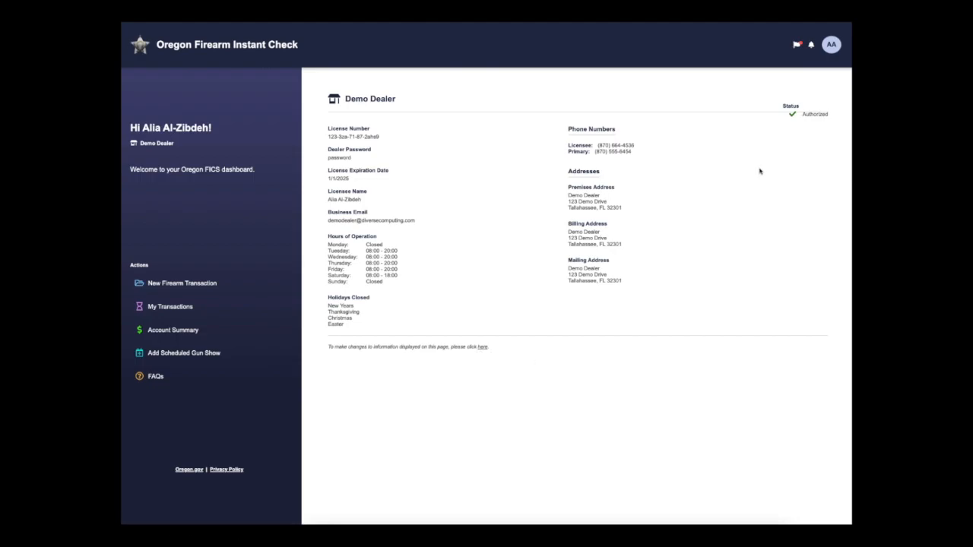
click(829, 46)
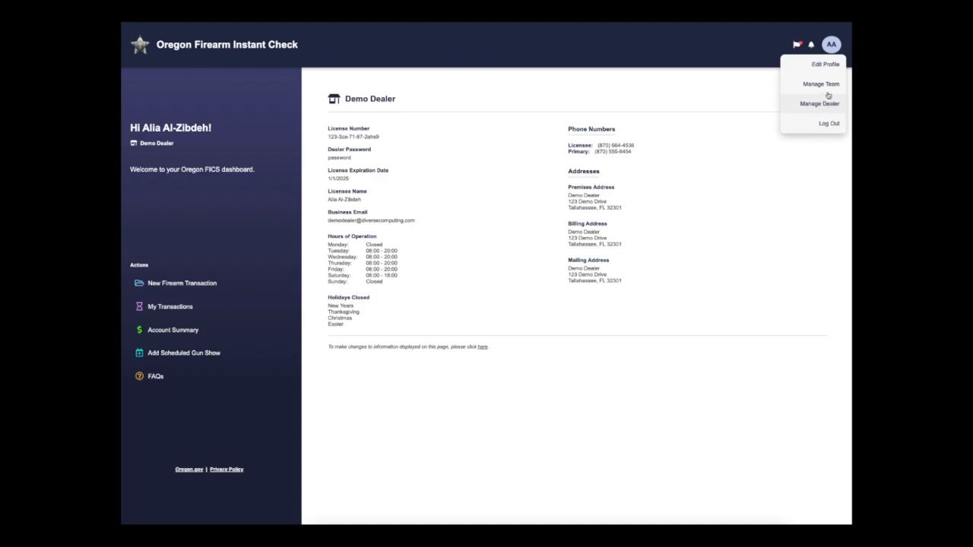
click(832, 50)
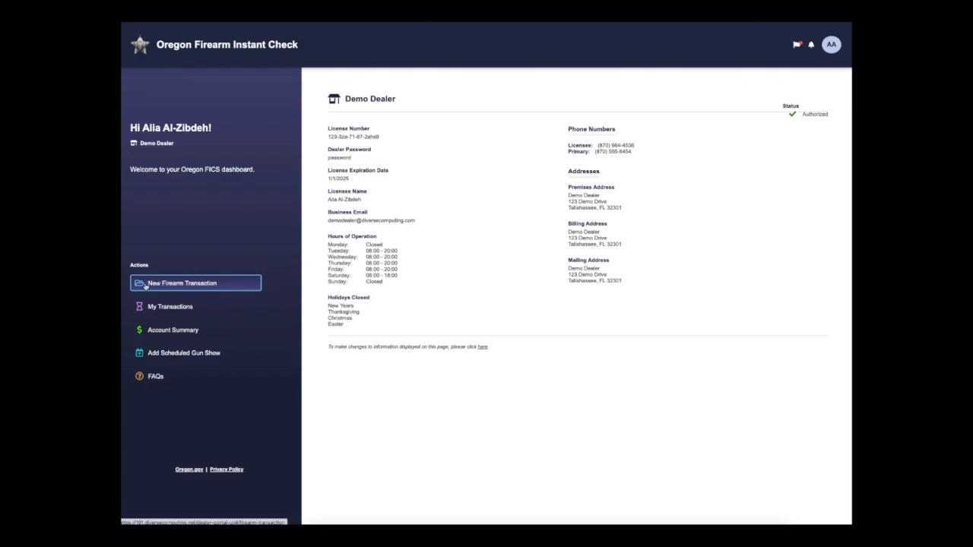
click(234, 286)
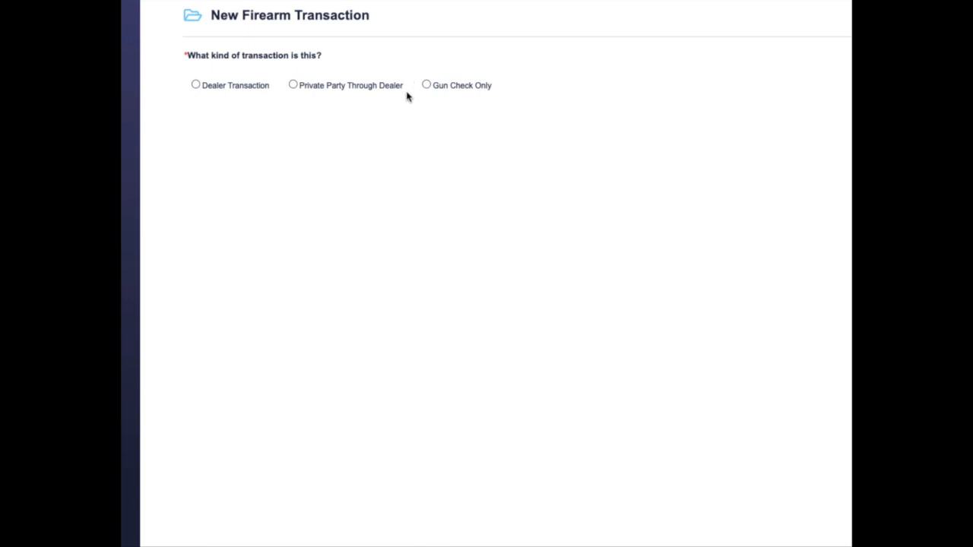
click(196, 86)
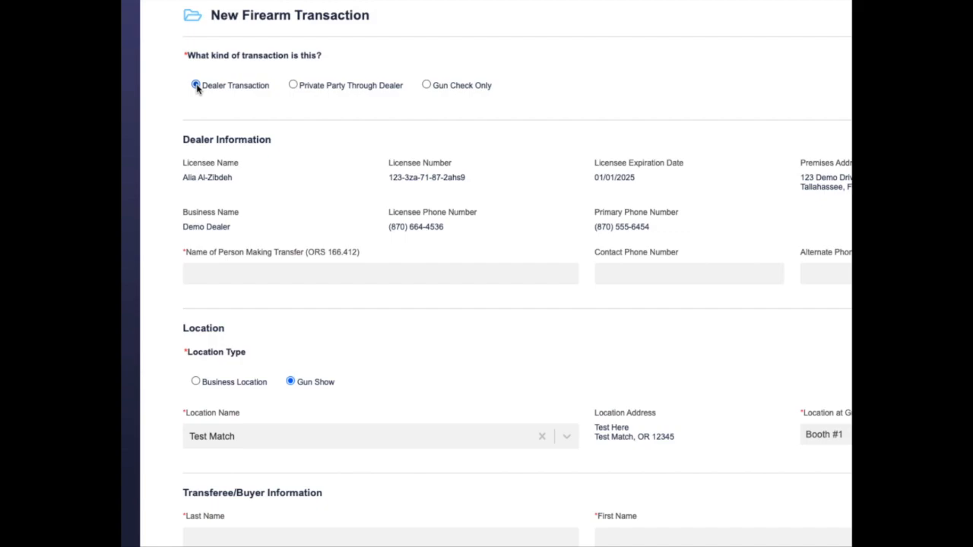
click(293, 86)
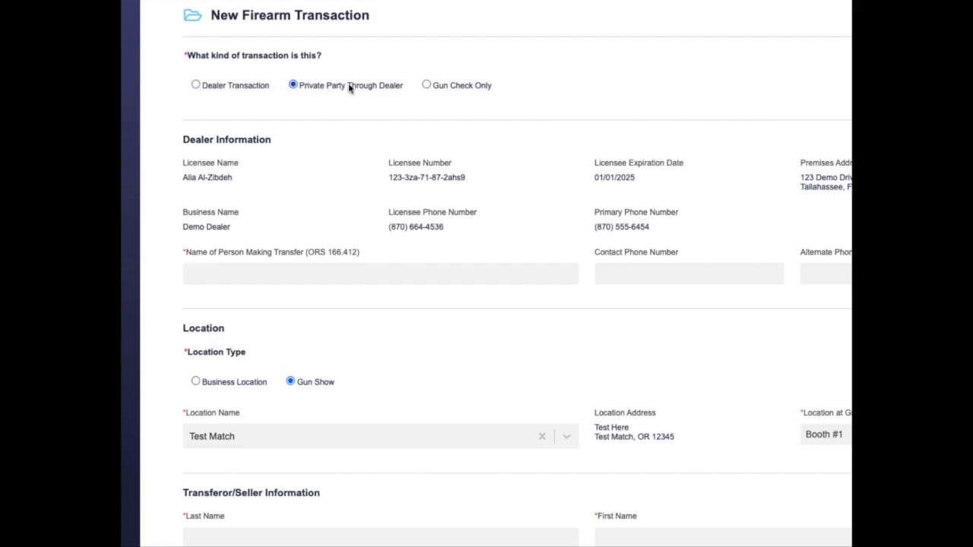
click(426, 86)
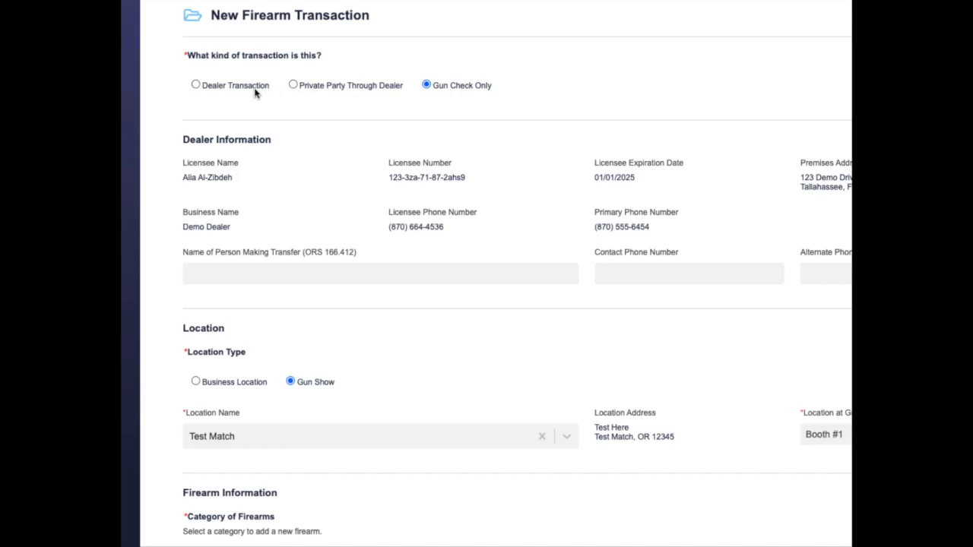
click(196, 86)
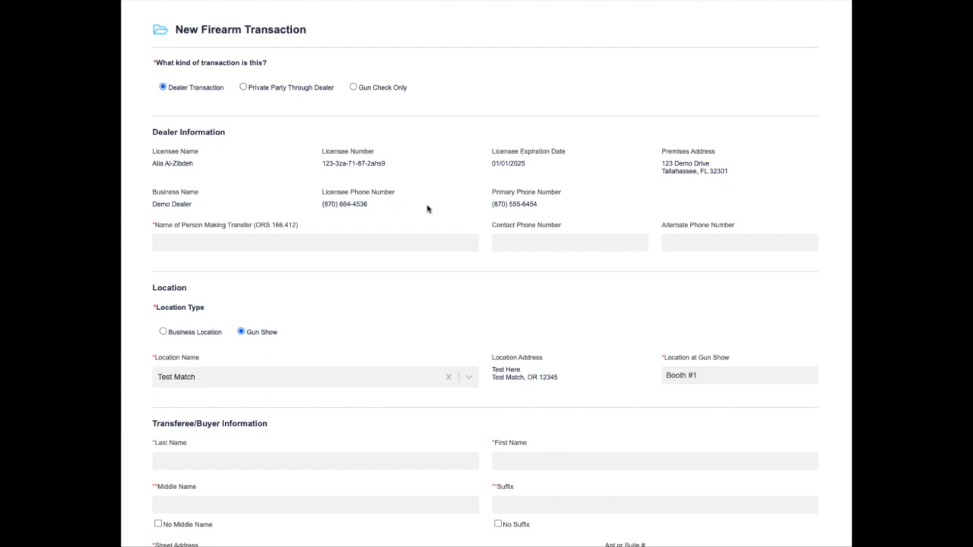
- Enter the transferring person's name in Name of Person Making Transfer
click(168, 245)
text(John Doe)
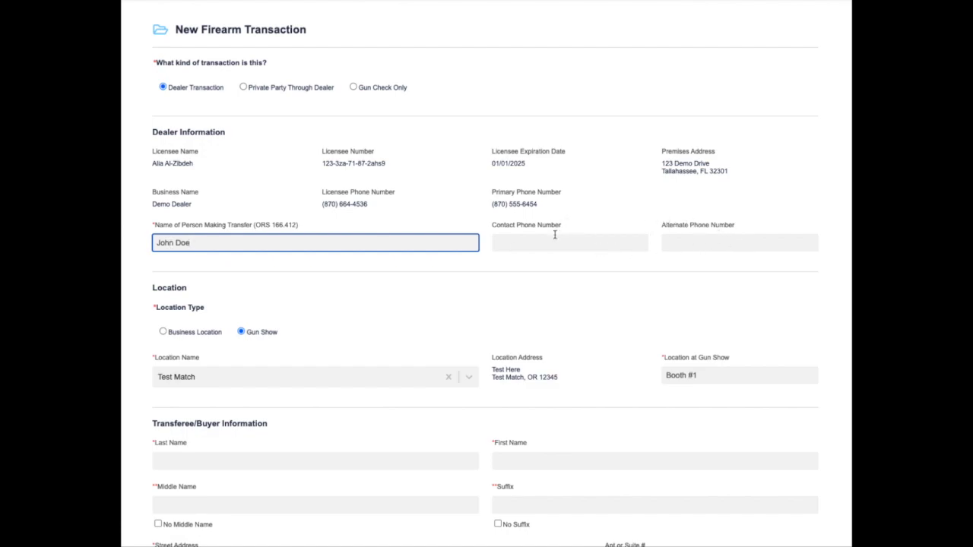
scroll(559, 242, down, 1)
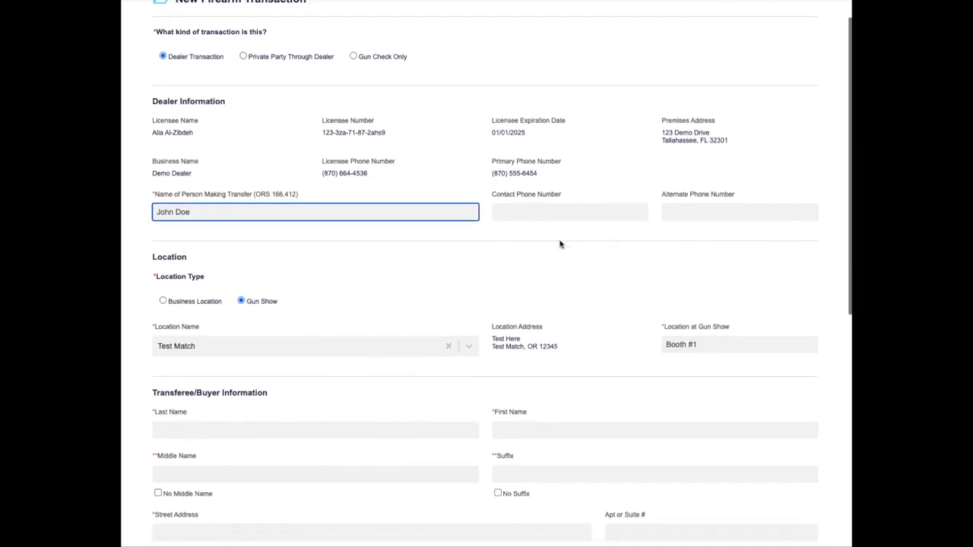
scroll(560, 244, down, 1)
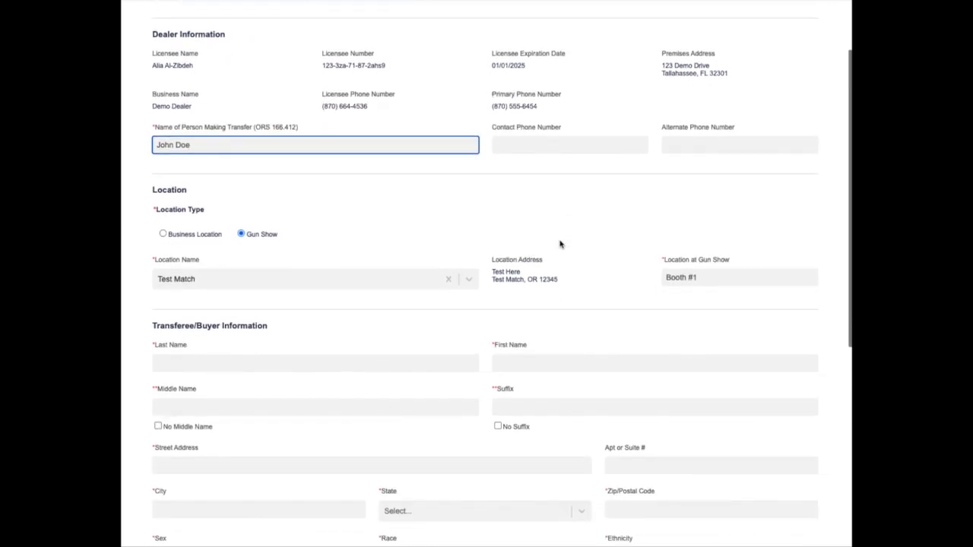
scroll(560, 244, down, 1)
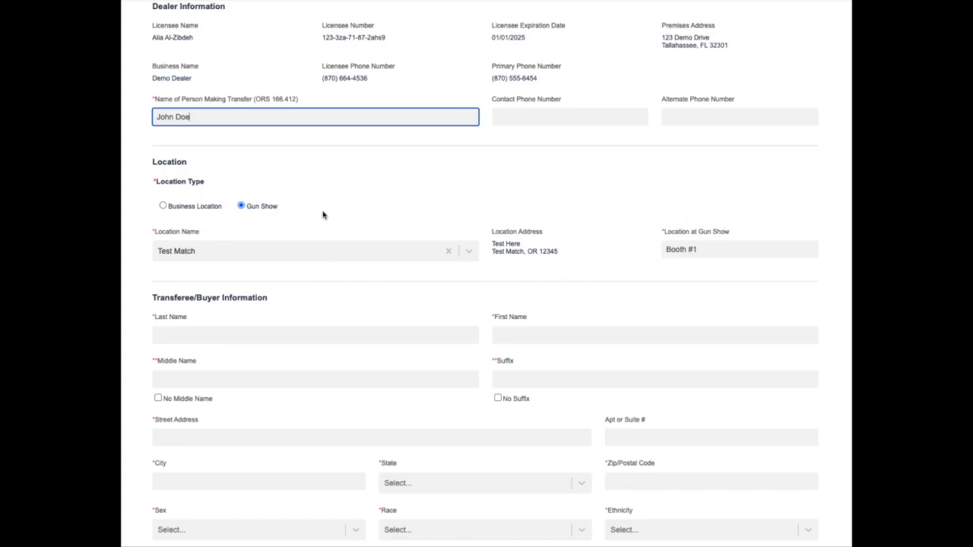
- Toggle Location Type to Business Location and back to Gun Show
click(163, 206)
click(241, 206)
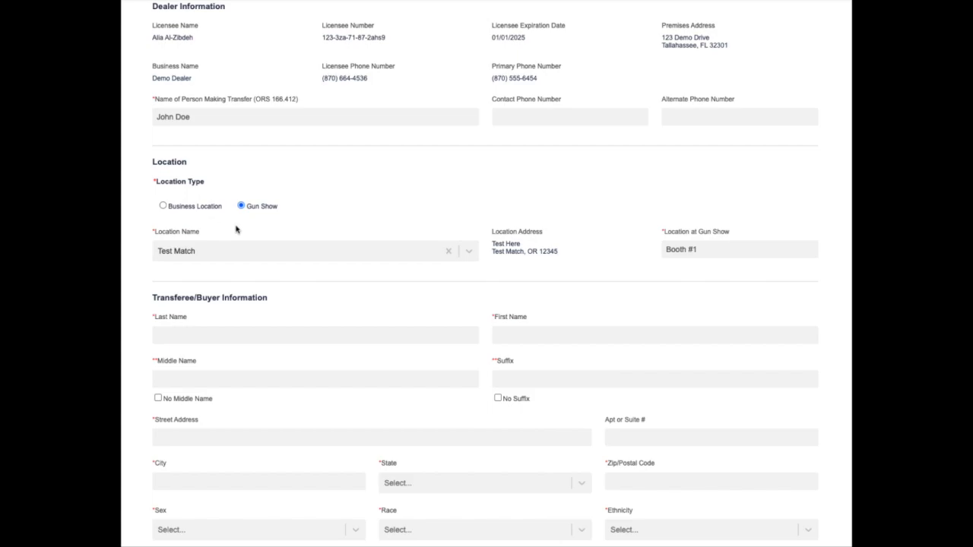
scroll(341, 270, down, 1)
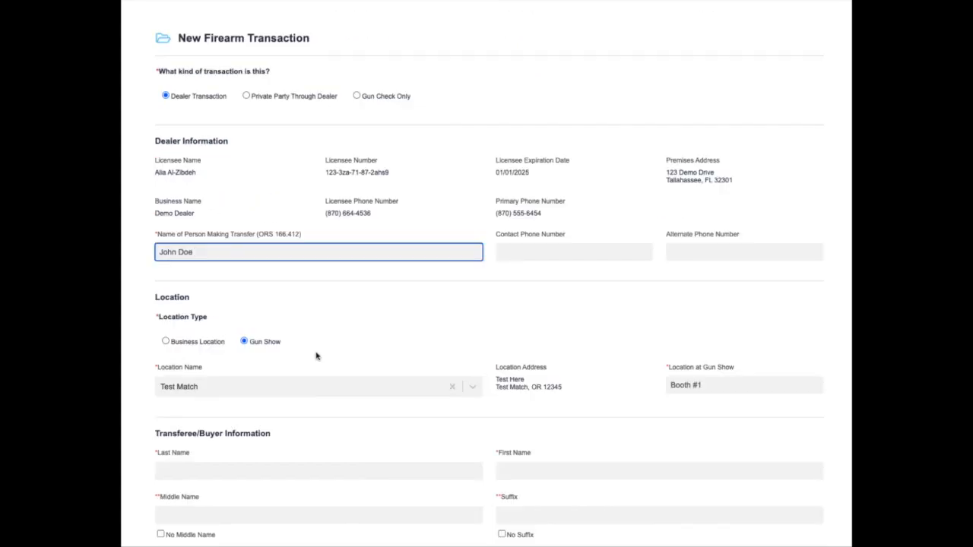
scroll(317, 355, down, 3)
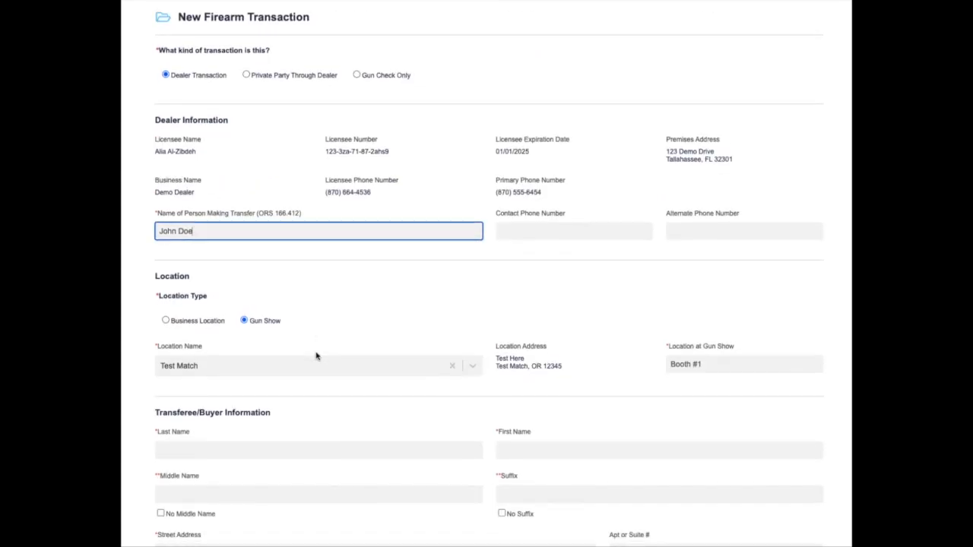
scroll(316, 356, down, 2)
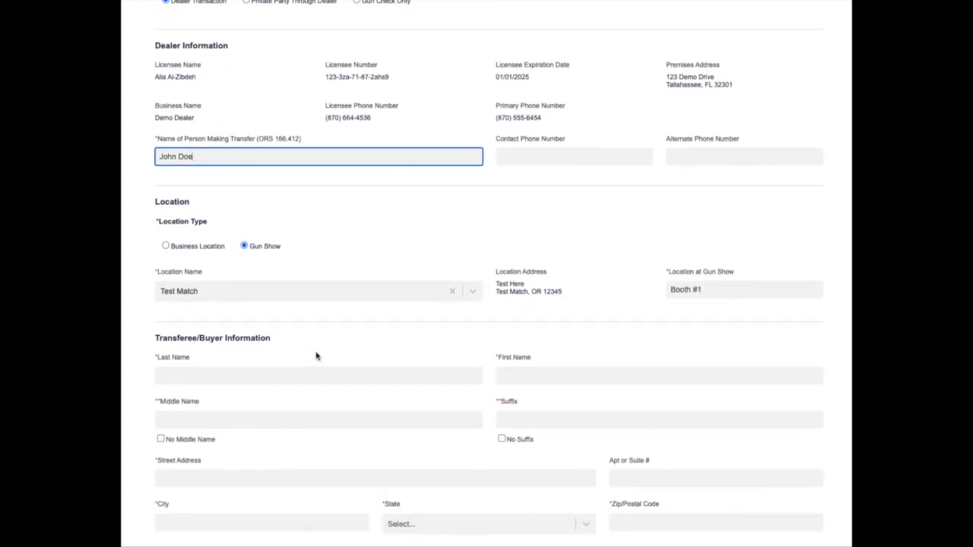
scroll(317, 355, down, 2)
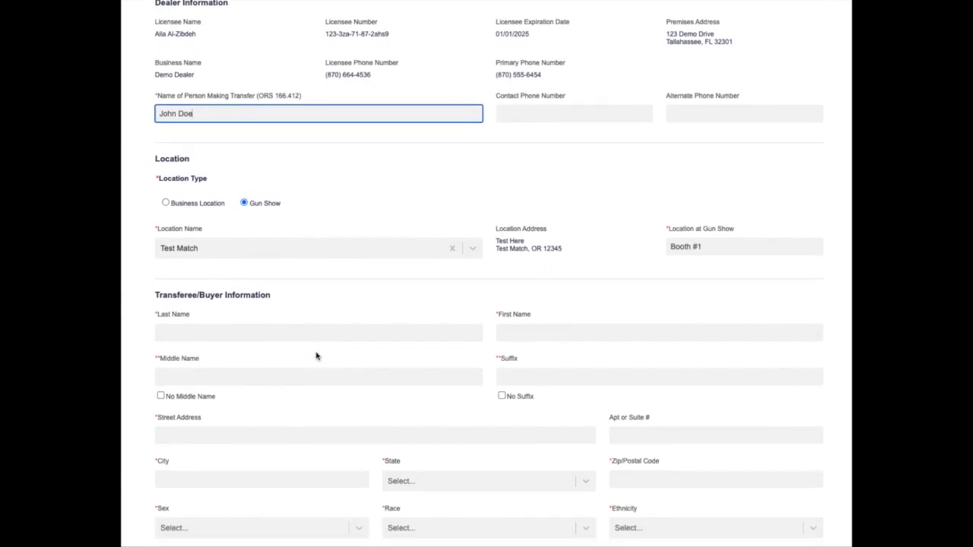
scroll(317, 355, down, 2)
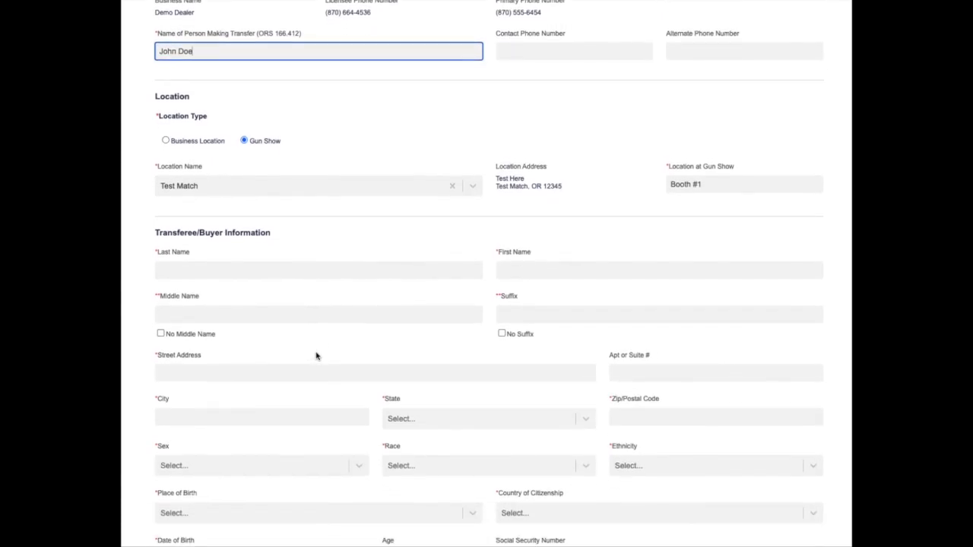
- Enter the buyer's last and first names and tick No Middle Name and No Suffix
click(249, 234)
text(Brown)
key(Tab)
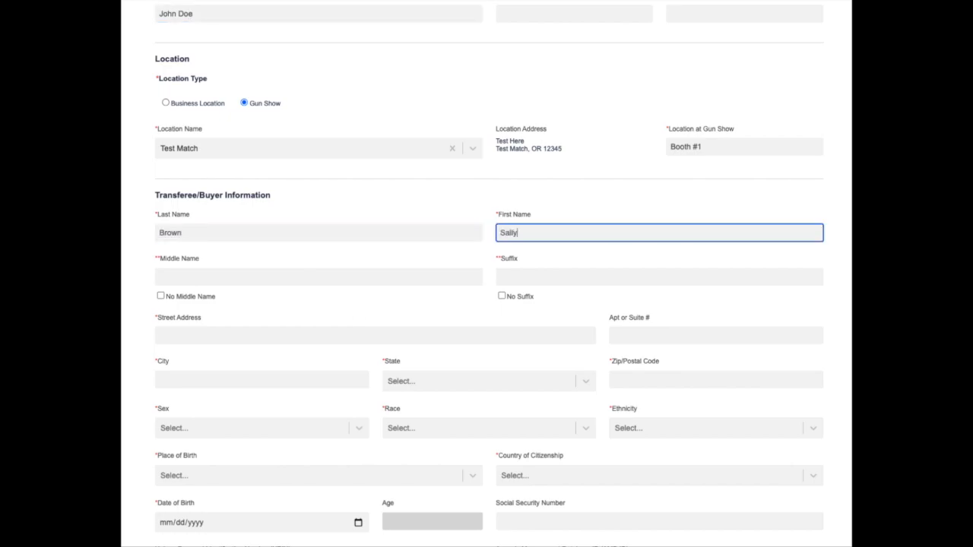
text(Sally)
scroll(415, 261, down, 1)
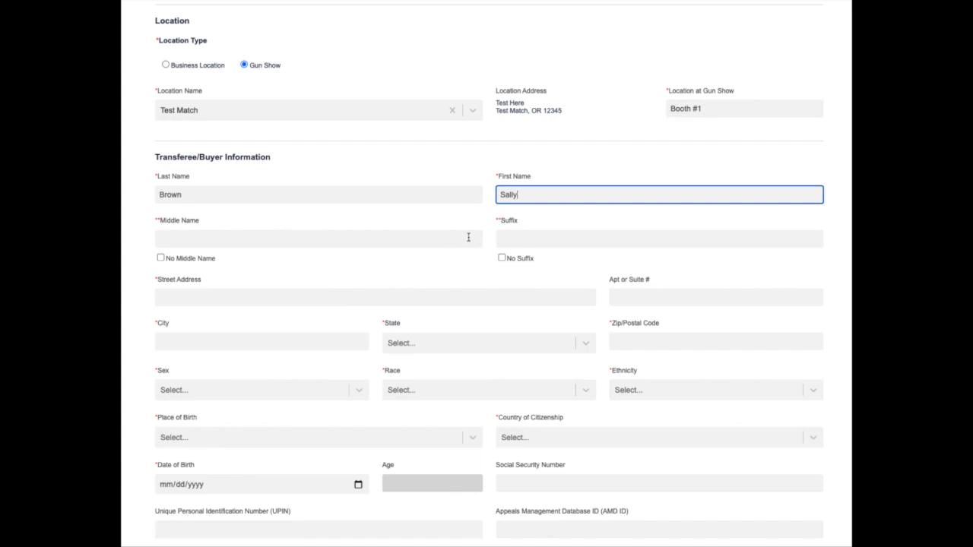
click(160, 258)
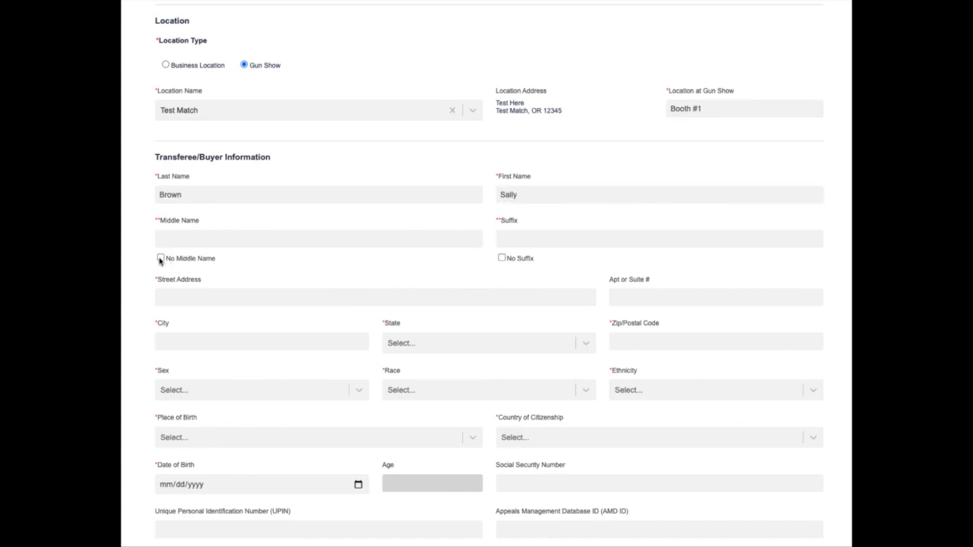
click(501, 257)
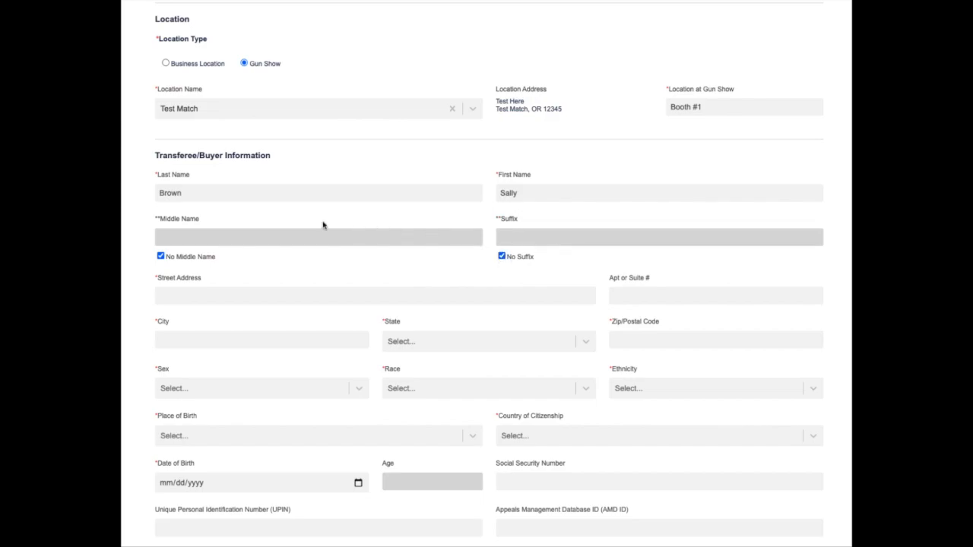
scroll(345, 314, down, 1)
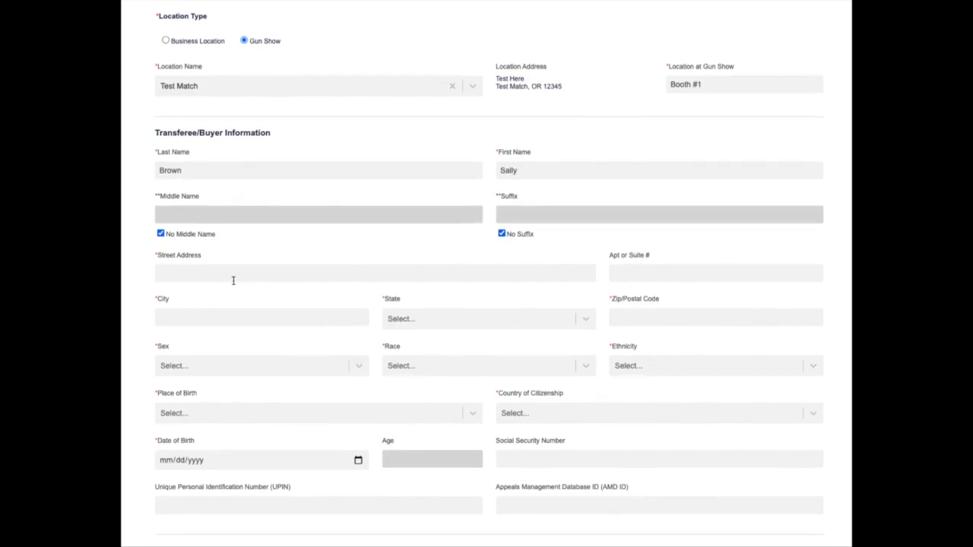
- Enter the buyer's street address and city, choose OREGON as state, and fill in the ZIP code
click(249, 275)
text(123)
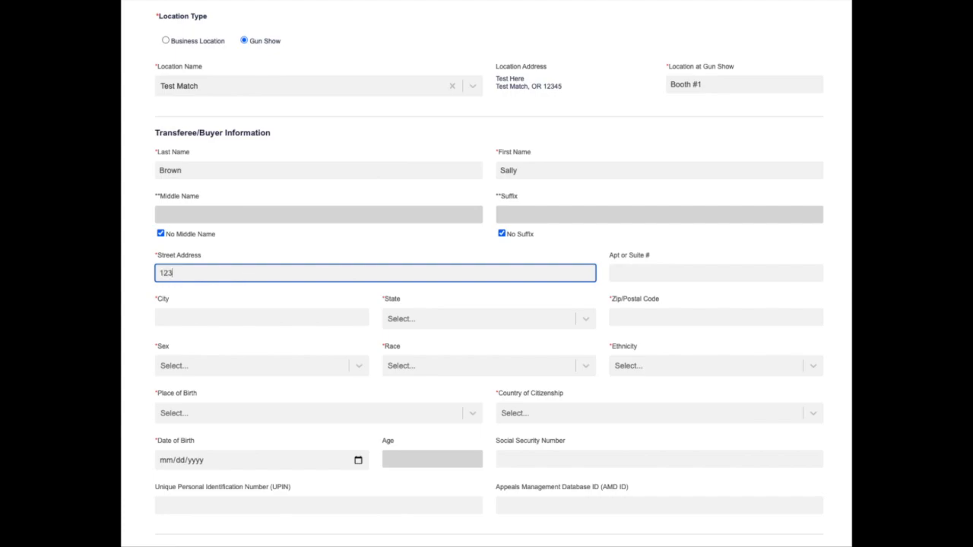
text(4 Test)
key(Tab)
key(Tab)
text(Salem)
key(Tab)
text(Ore)
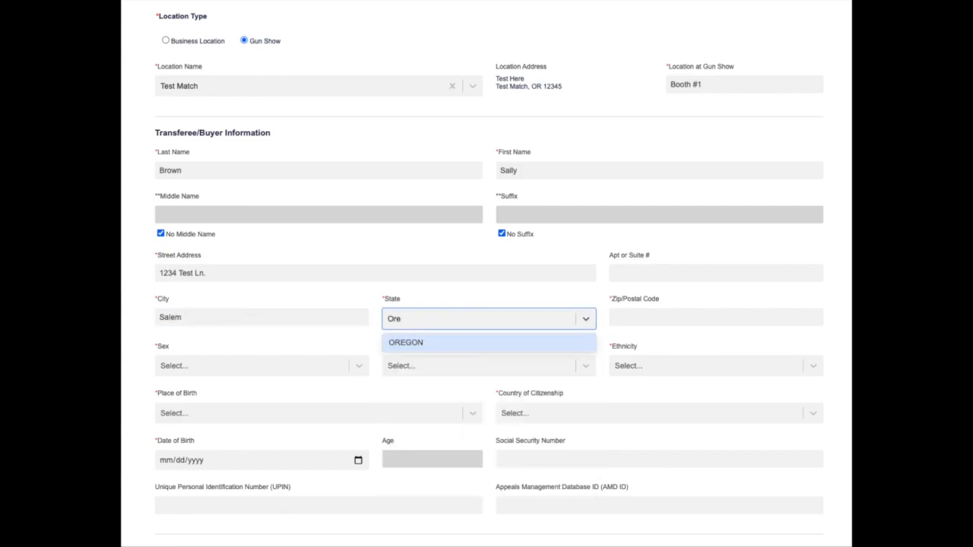
key(Return)
key(Tab)
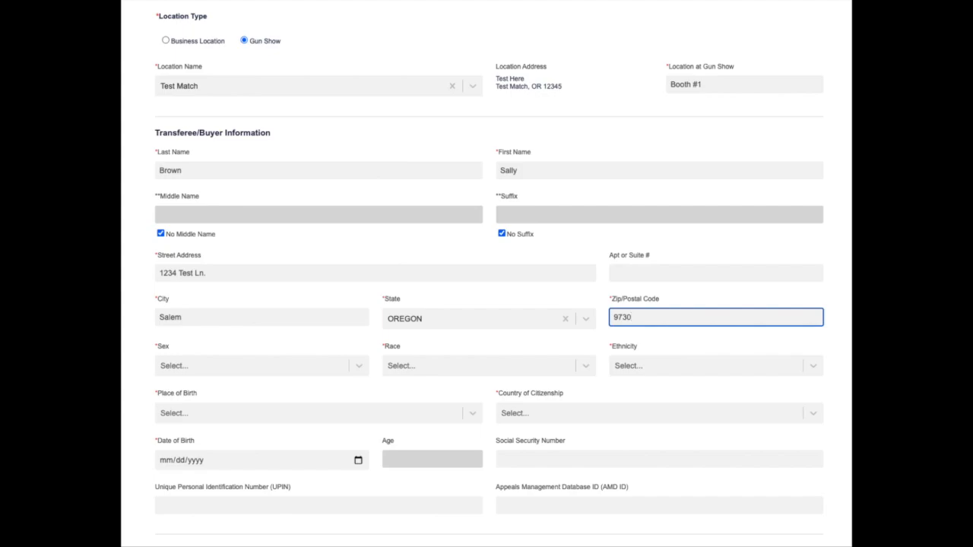
text(97304)
key(BackSpace)
text(14)
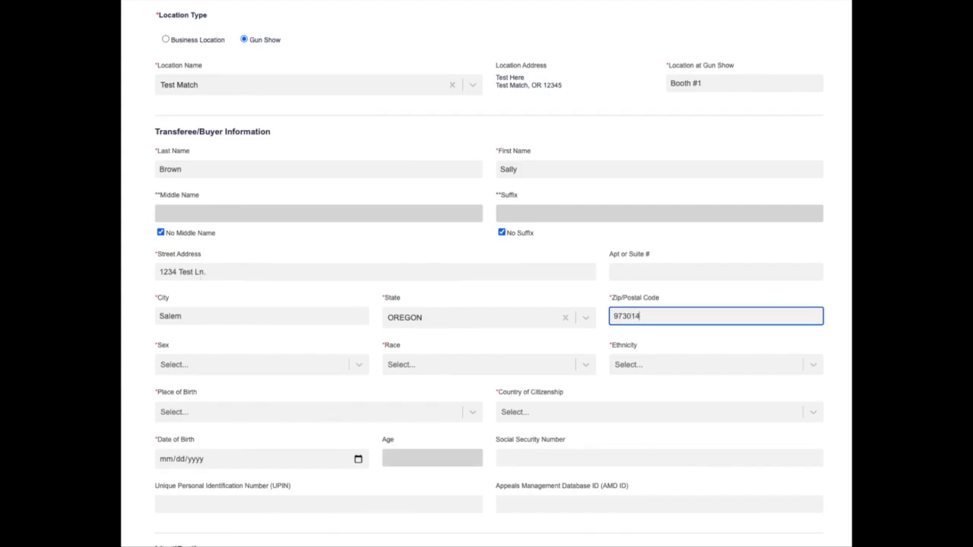
- Set the buyer's sex to Female, race American Indian or Alaskan Native, ethnicity Hispanic or Latino
click(263, 370)
click(258, 387)
click(404, 369)
click(449, 388)
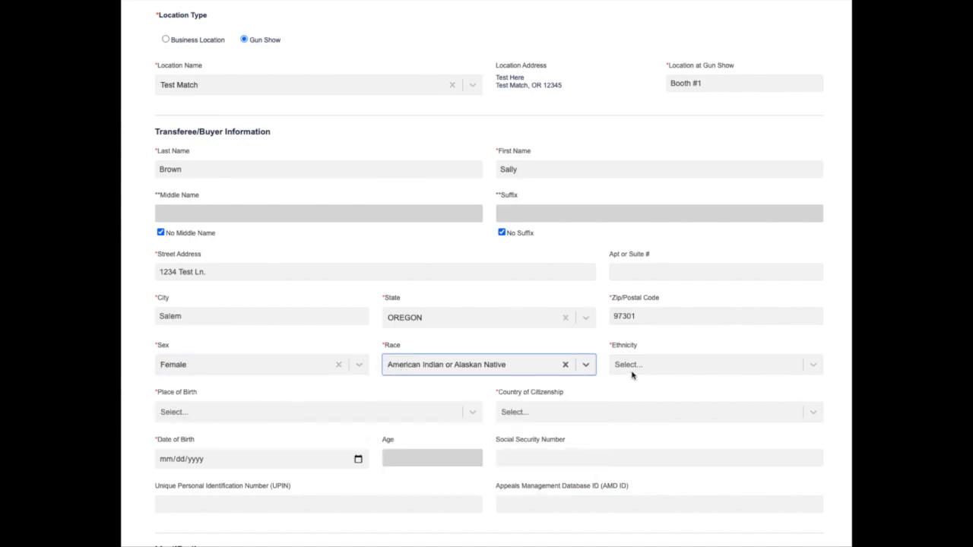
click(631, 374)
click(635, 387)
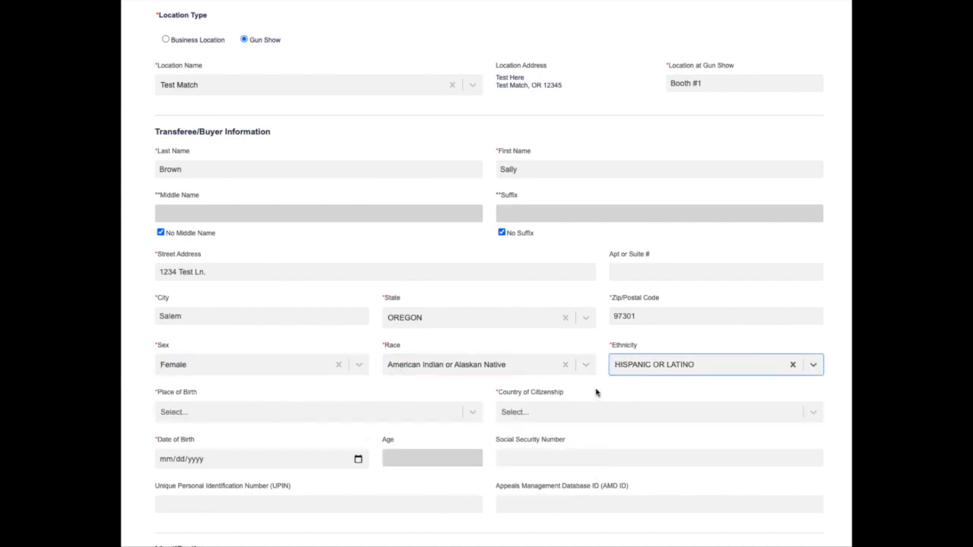
- Set birthplace to USA, state of birth OREGON, and citizenship USA
click(418, 411)
text(usa)
key(Return)
key(Tab)
text(ore)
key(Return)
key(Tab)
text(u)
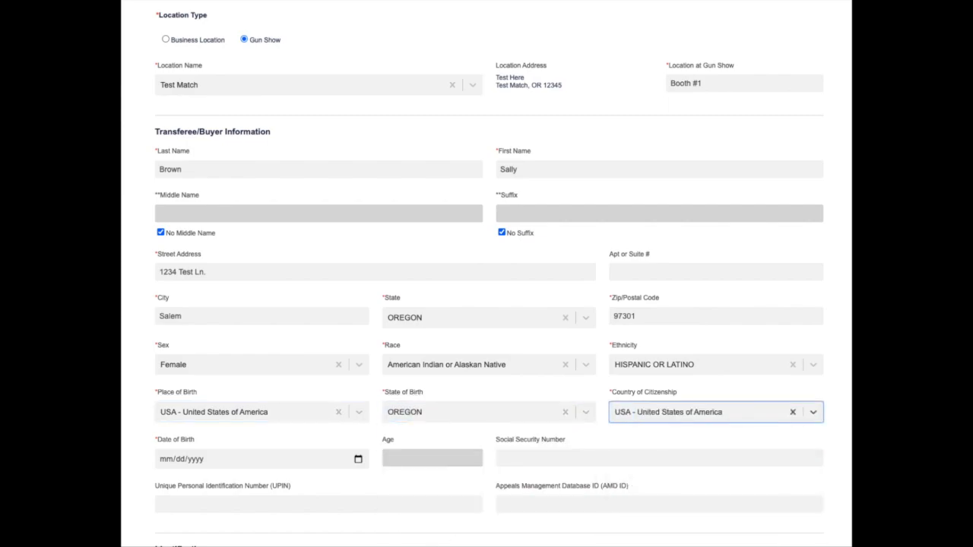
key(Tab)
- Enter 01/01/1970 as date of birth and move past SSN and UPIN to AMD ID
text(01011970)
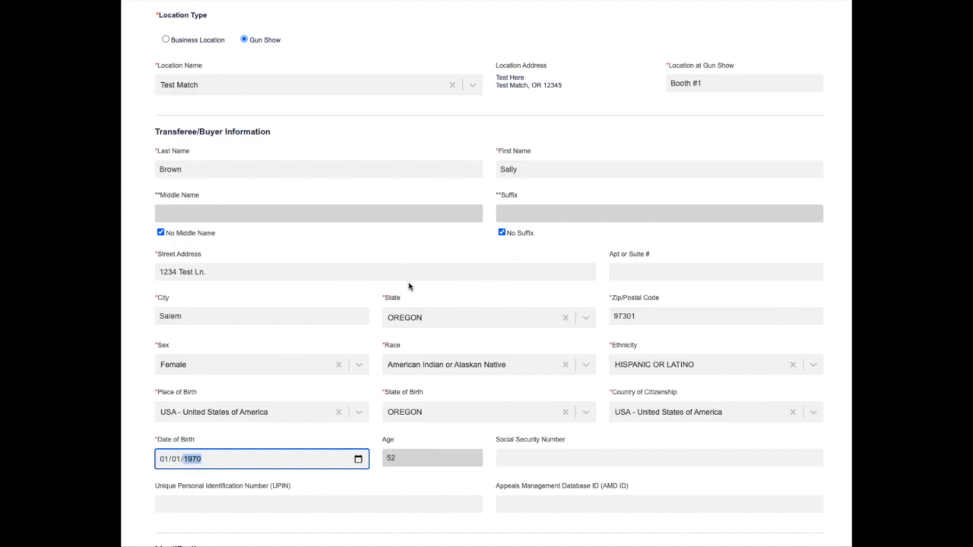
scroll(538, 373, down, 2)
scroll(538, 373, up, 1)
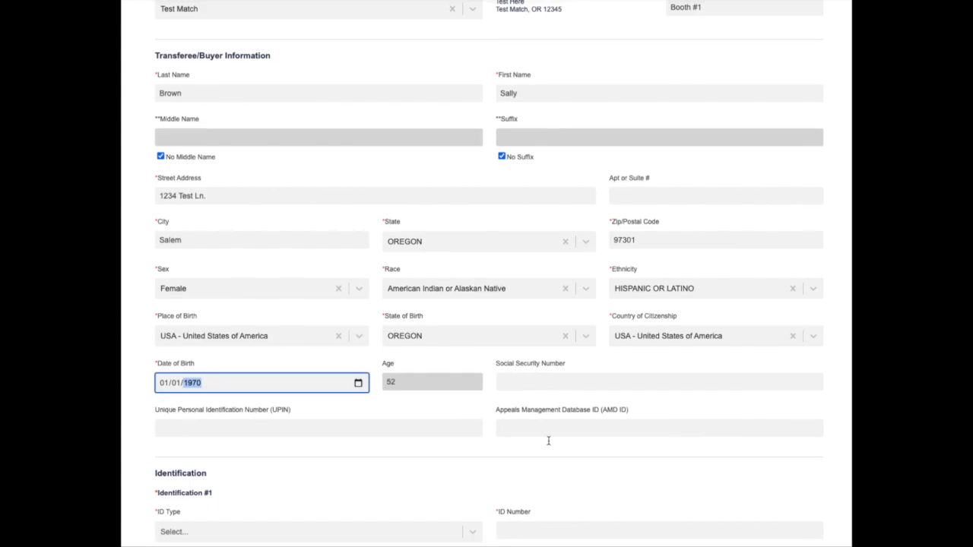
scroll(495, 426, up, 1)
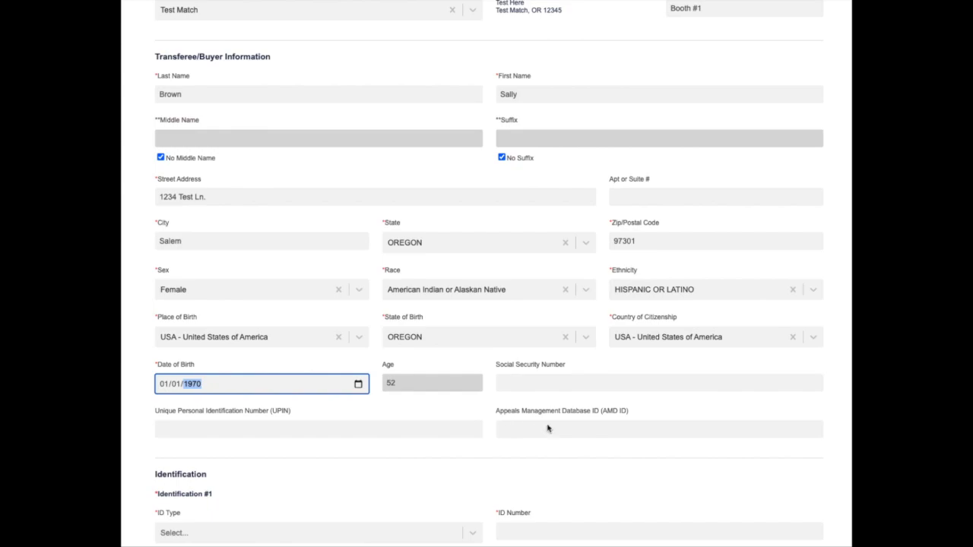
click(535, 378)
click(444, 434)
click(526, 433)
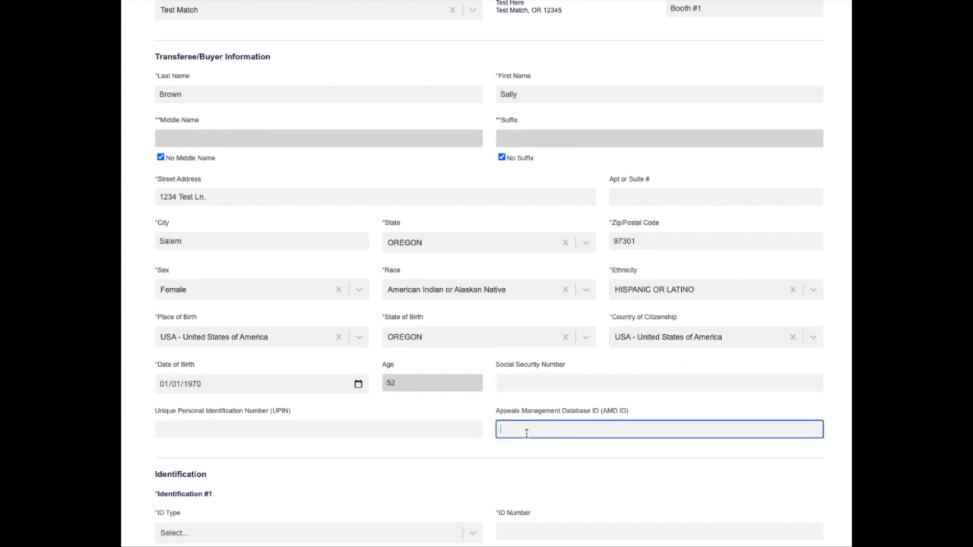
- Set Identification #1 to 30 - Passport and enter the passport's ID number
scroll(449, 455, down, 2)
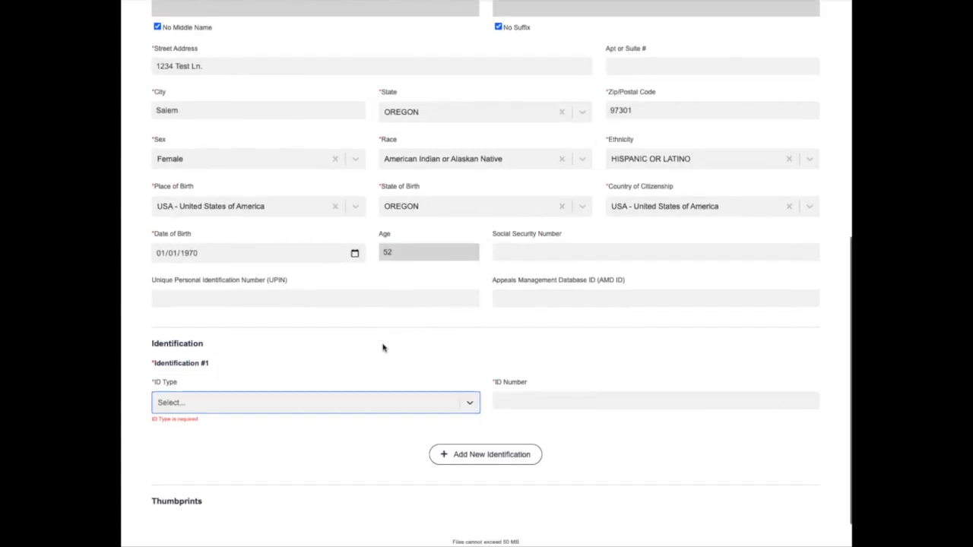
scroll(382, 347, down, 1)
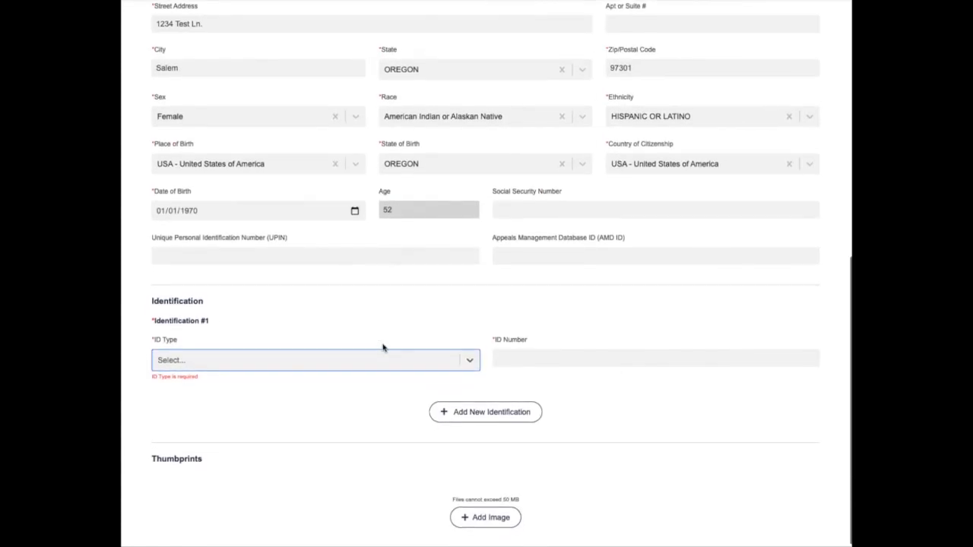
click(166, 359)
scroll(200, 346, up, 1)
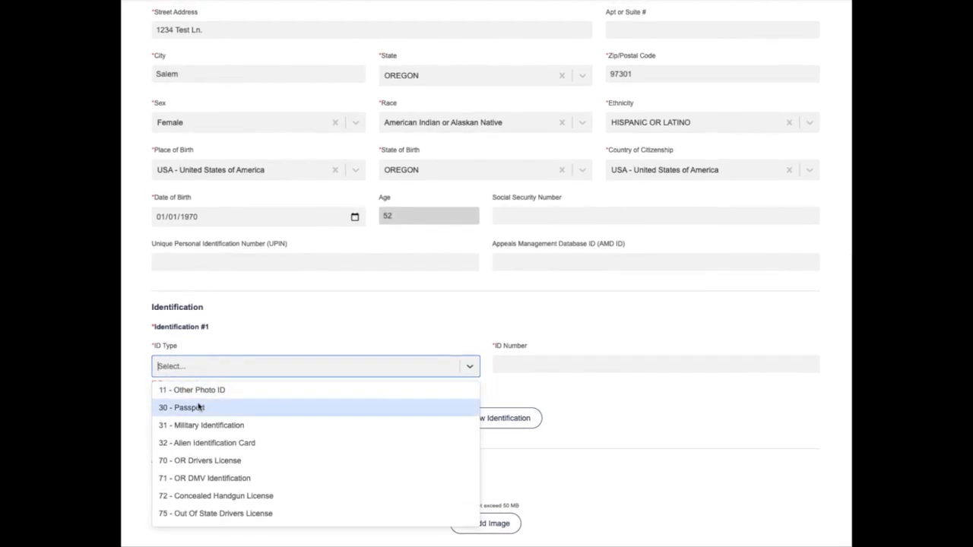
click(202, 408)
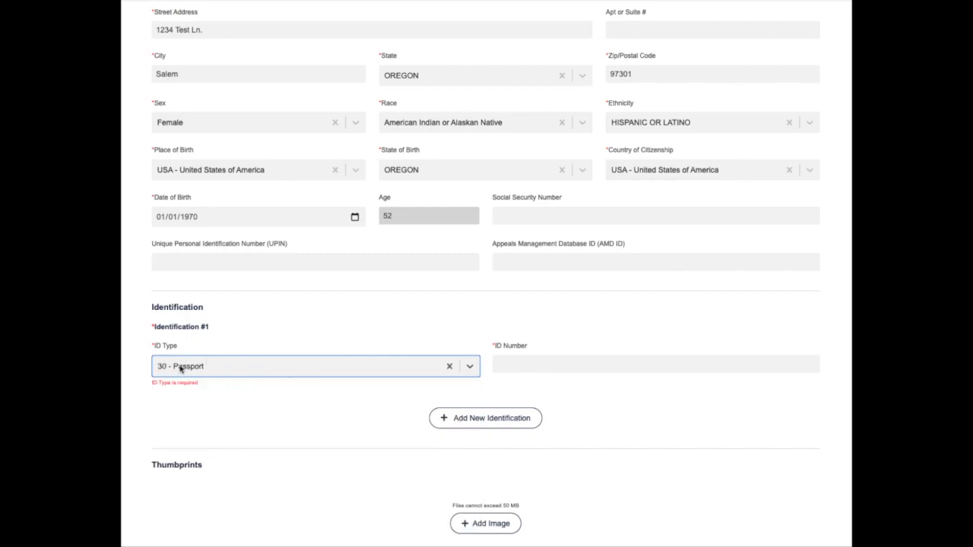
click(508, 364)
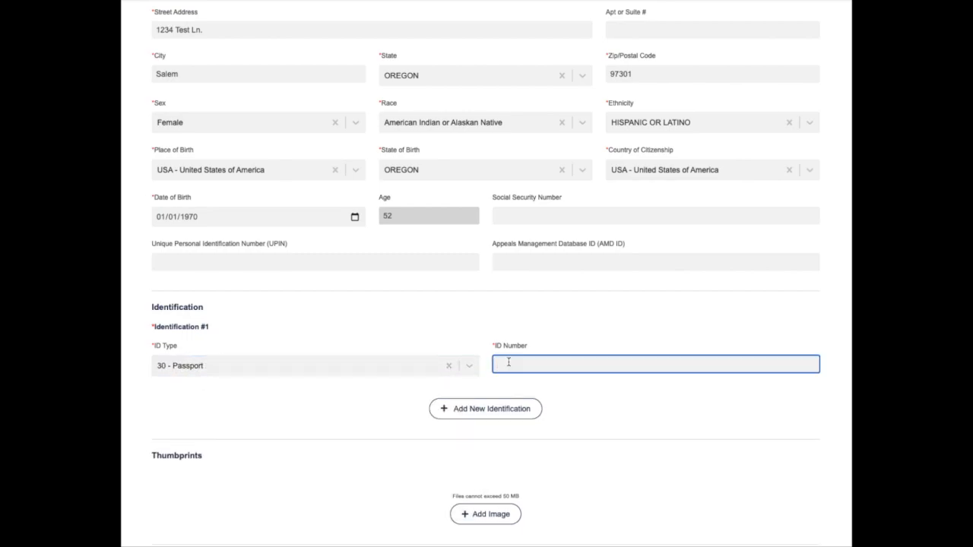
scroll(601, 426, up, 1)
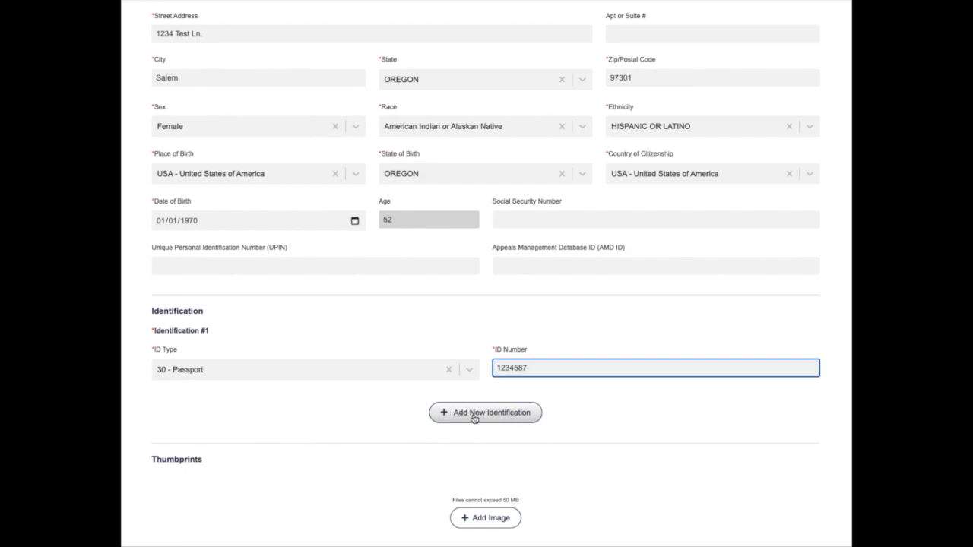
- Add a second identification of type 20 - Birth Certificate and enter its ID number
click(472, 420)
click(273, 446)
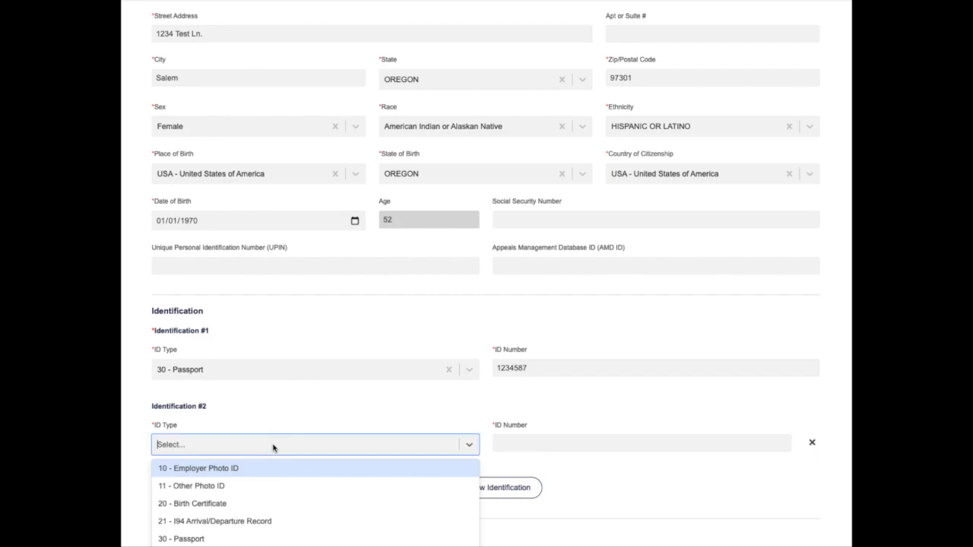
click(253, 502)
click(527, 443)
scroll(608, 475, down, 1)
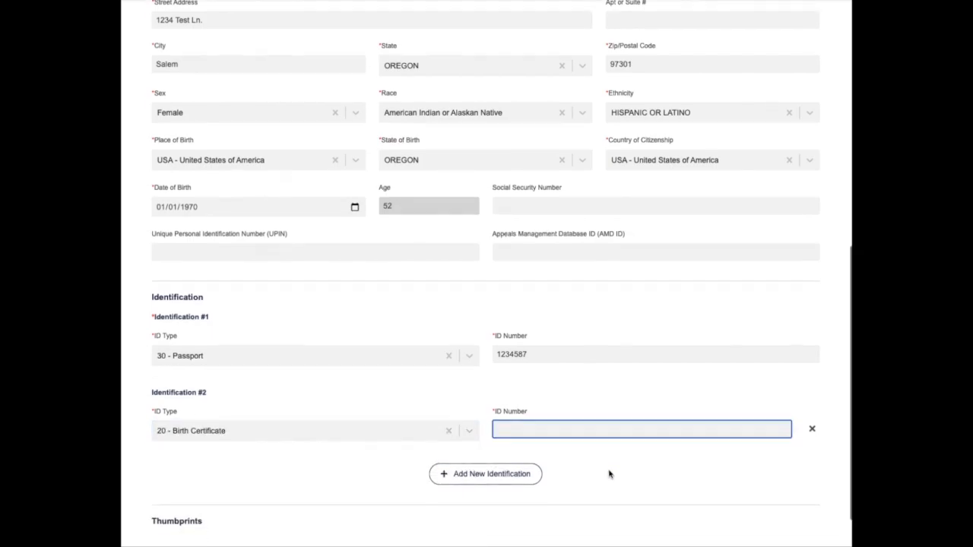
scroll(609, 474, down, 1)
text(1354812)
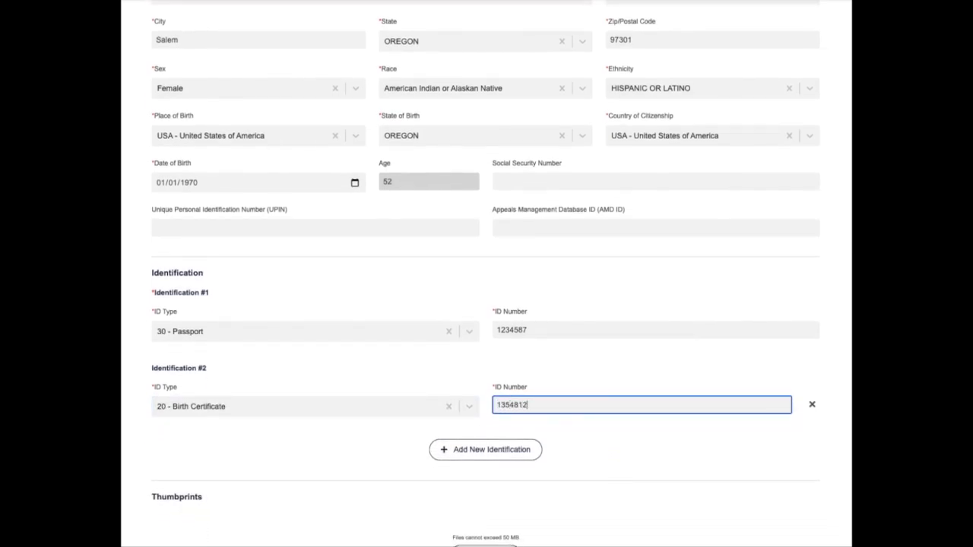
click(652, 291)
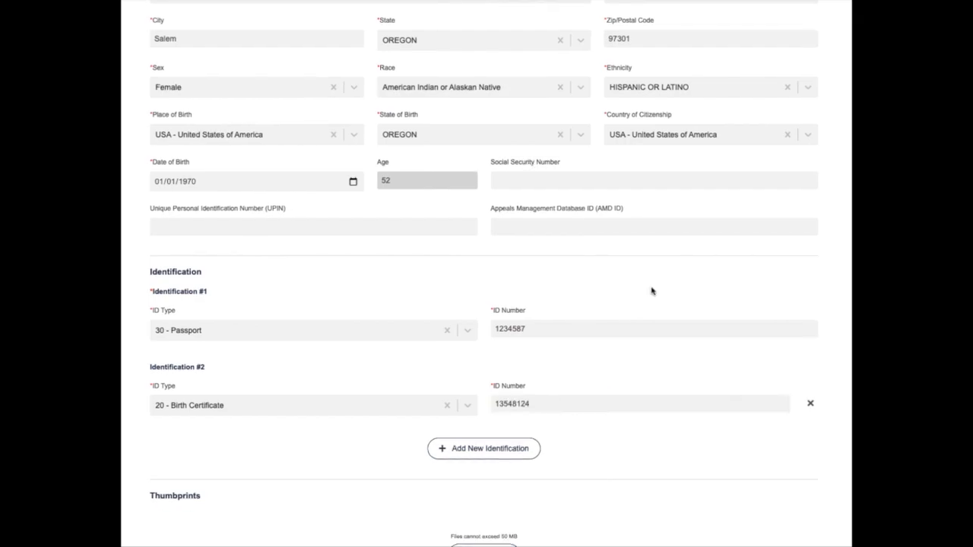
- Set the buyer's country of citizenship to SPAIN
click(644, 136)
text(spain)
key(Return)
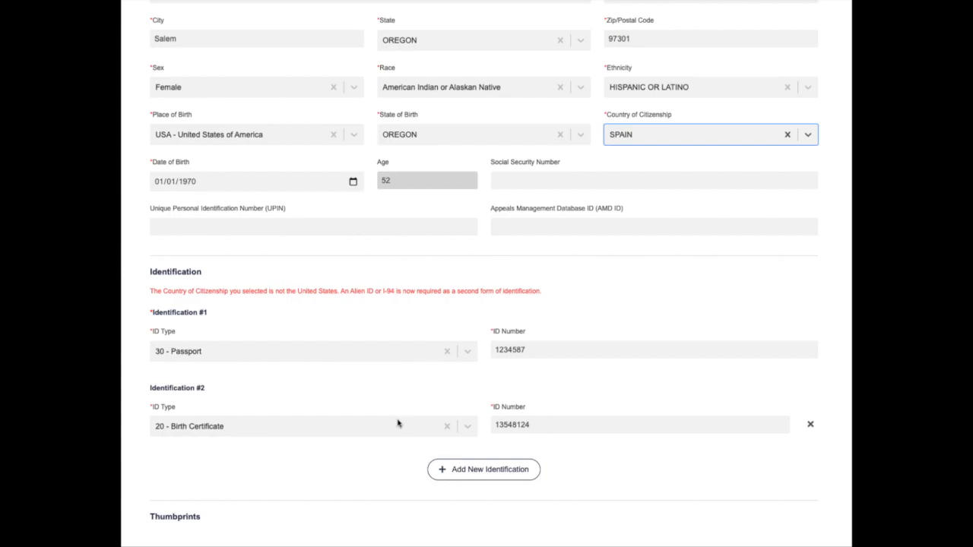
- Add a third identification of type 21 - I94 Arrival/Departure Record with its ID number
click(460, 470)
click(257, 503)
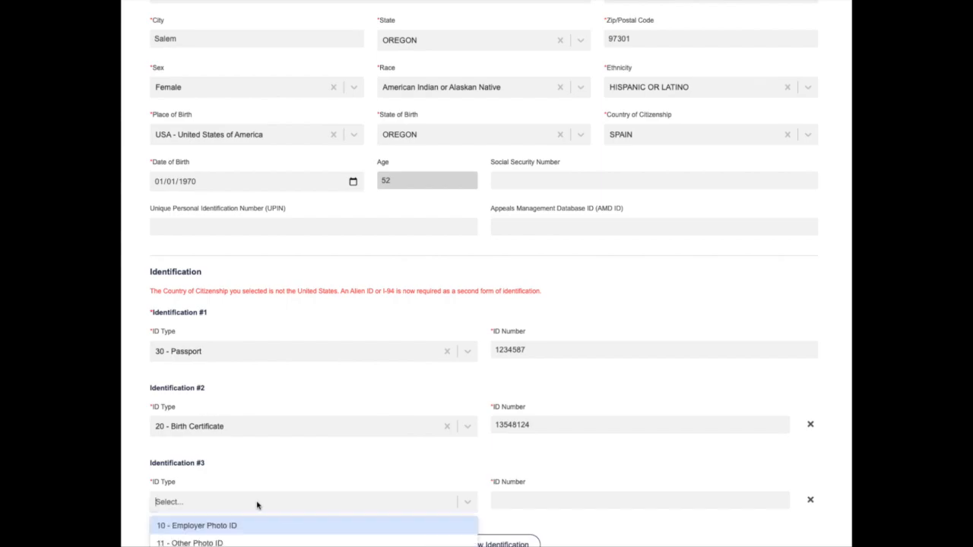
text(1)
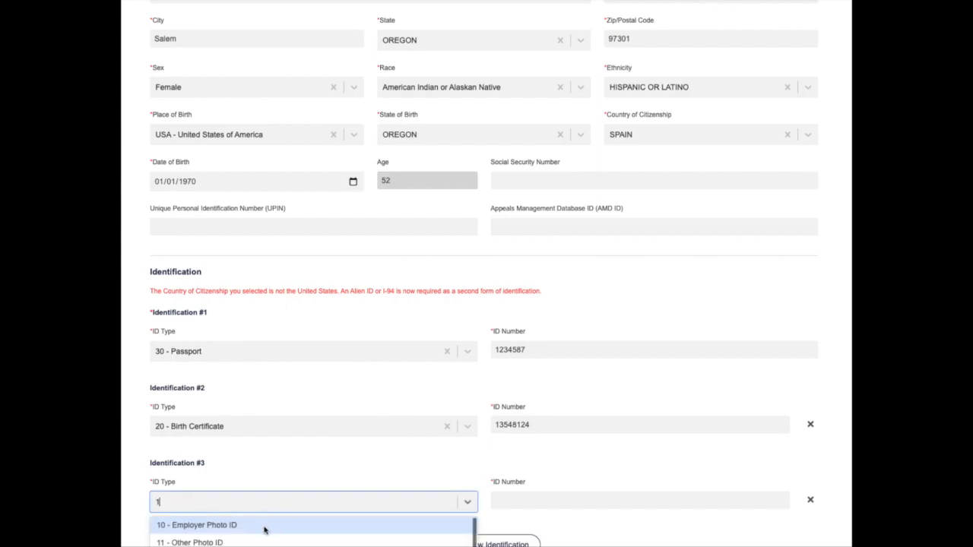
scroll(264, 537, down, 1)
click(281, 545)
click(530, 501)
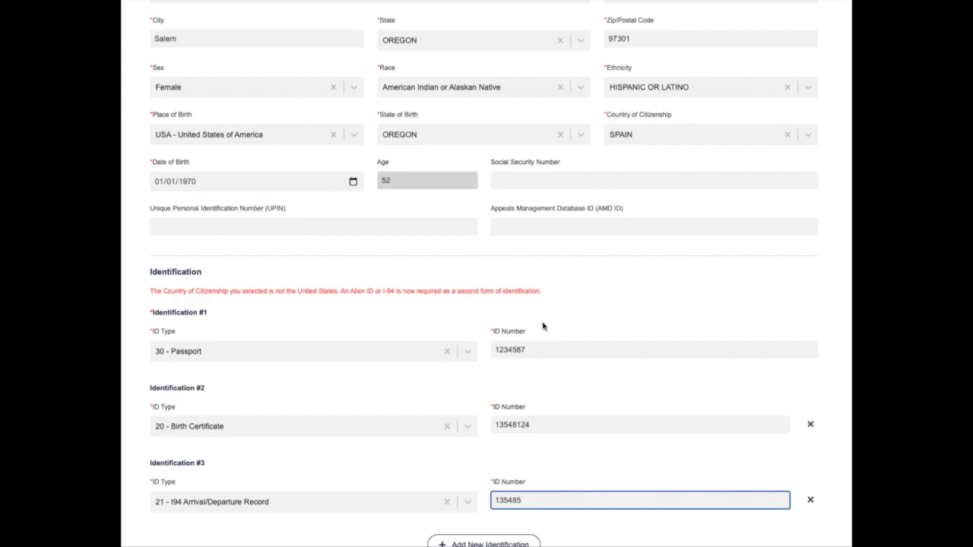
scroll(543, 325, down, 3)
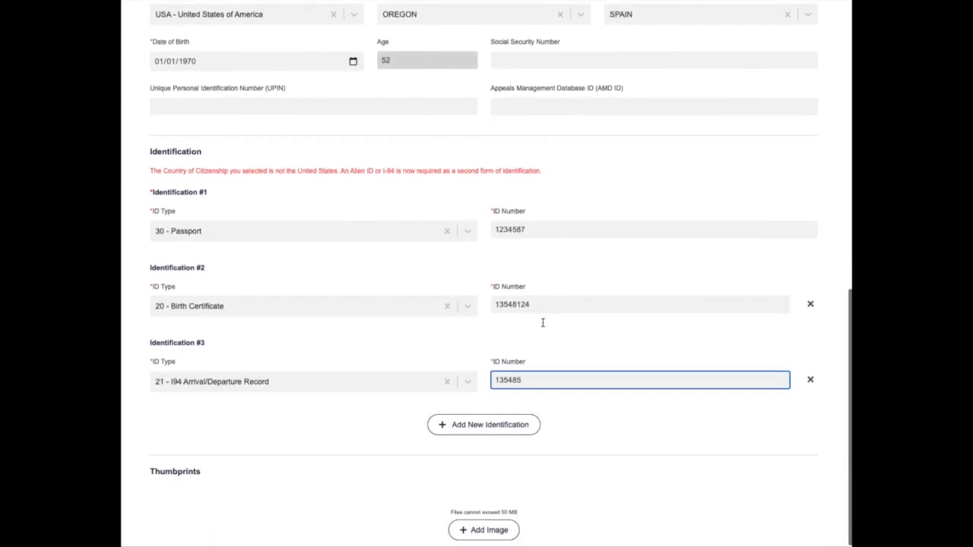
scroll(542, 323, down, 3)
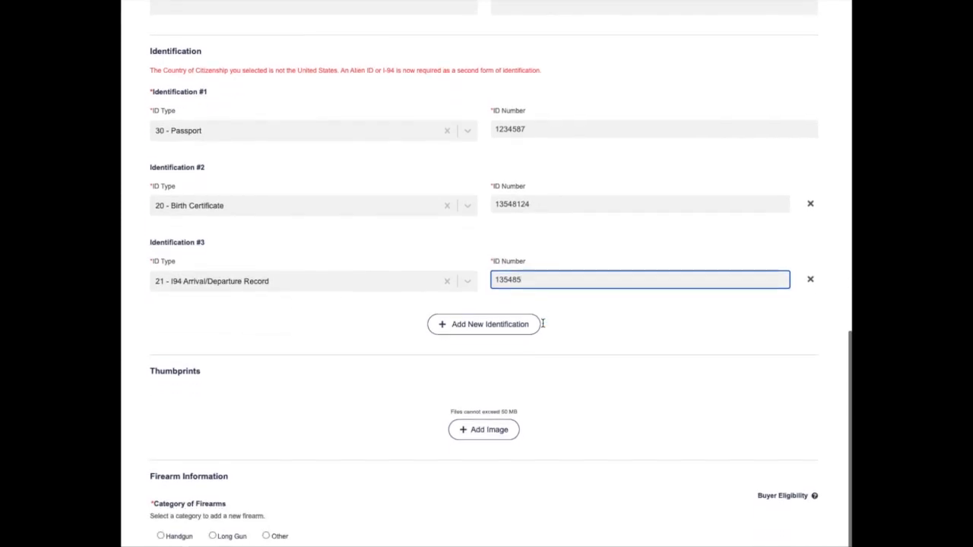
click(554, 377)
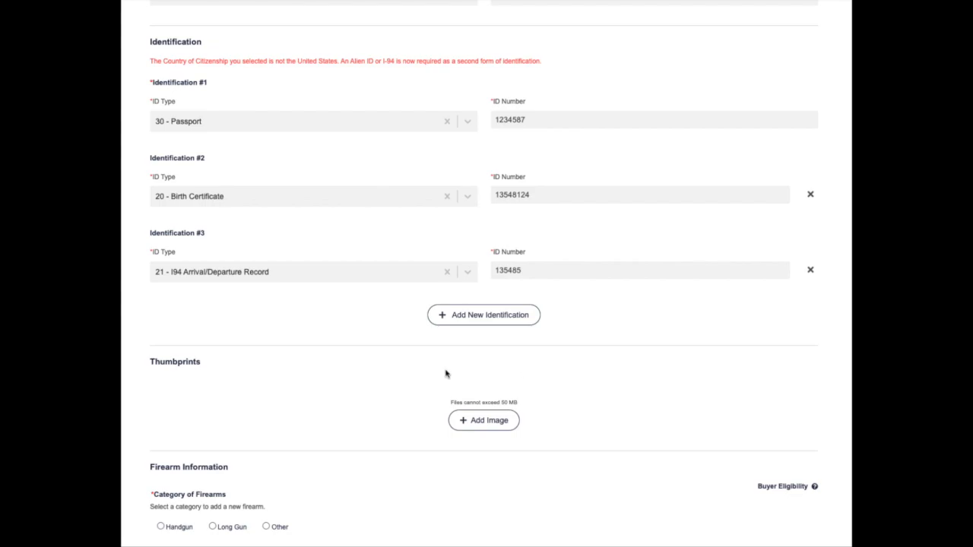
- Upload Thumbprint Image Demo.jpeg from the Desktop as the buyer's thumbprint
click(480, 426)
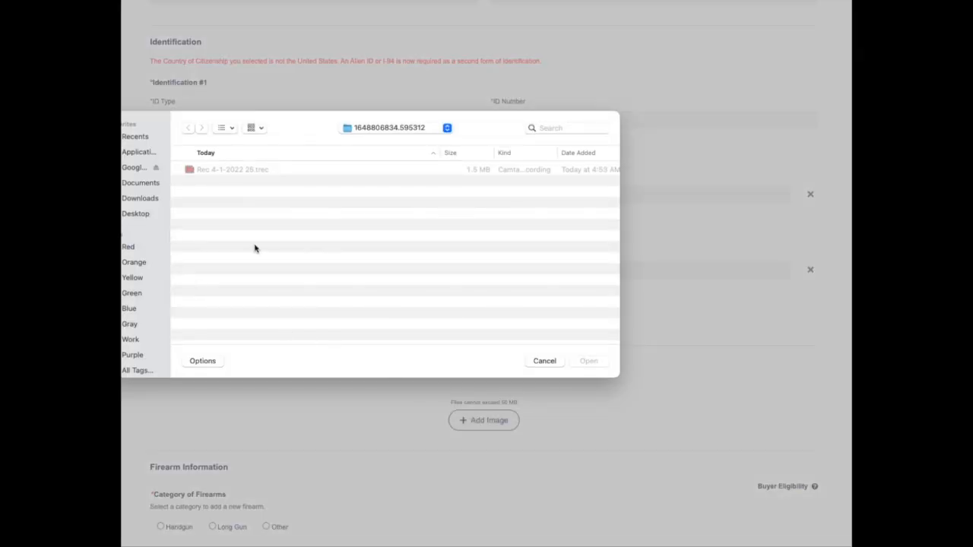
click(135, 213)
scroll(261, 270, down, 3)
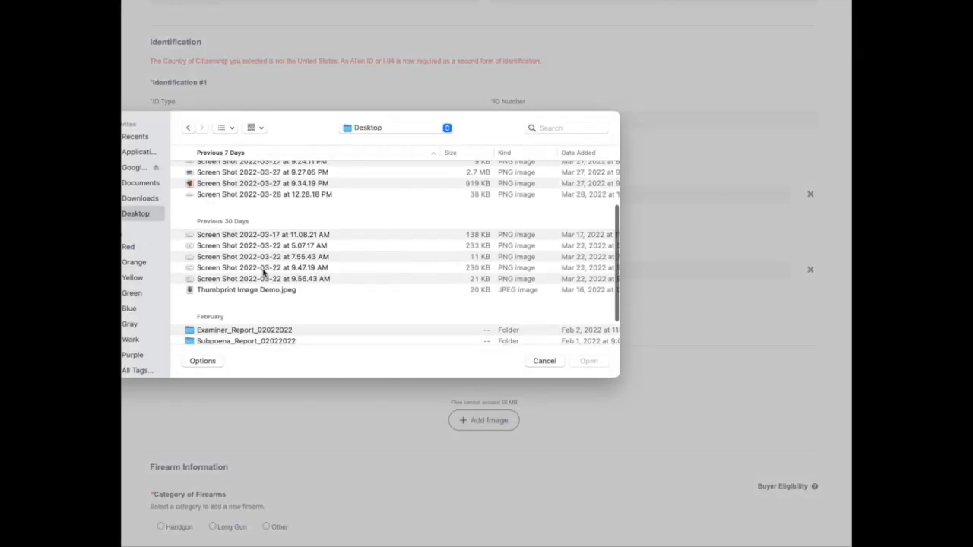
scroll(263, 272, down, 2)
click(269, 242)
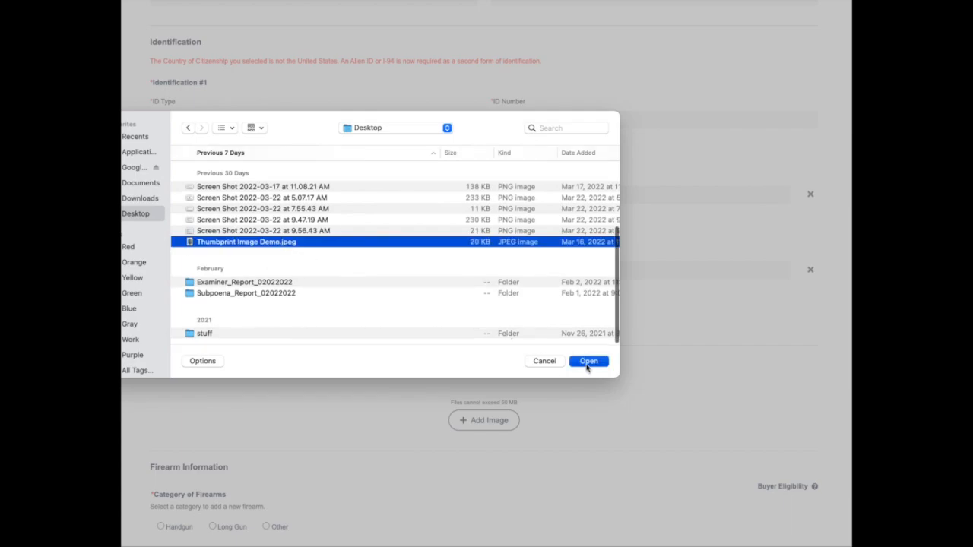
click(588, 362)
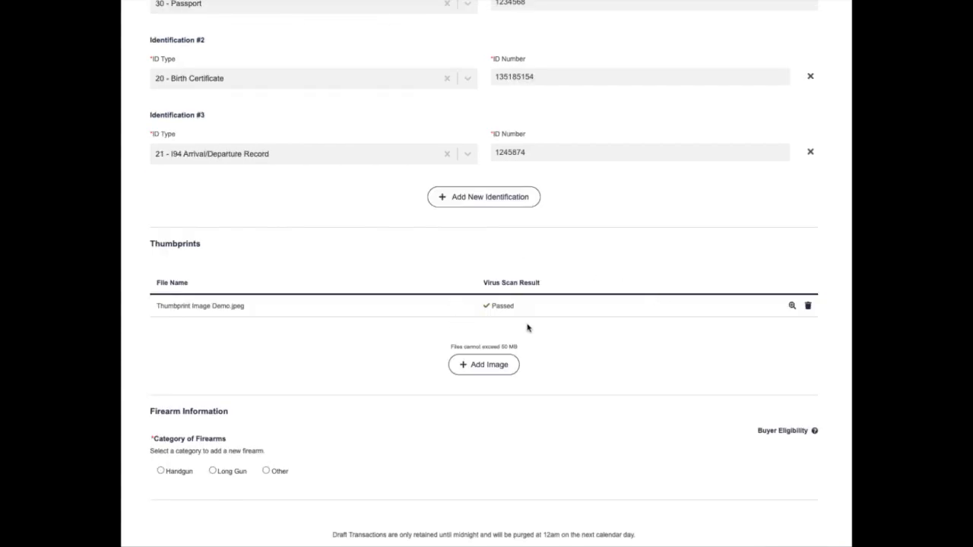
click(791, 307)
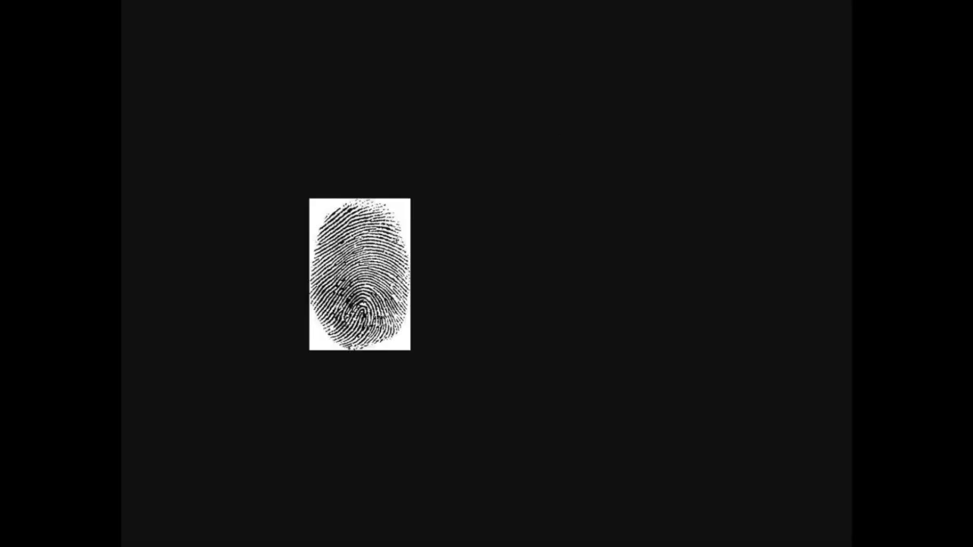
key(Escape)
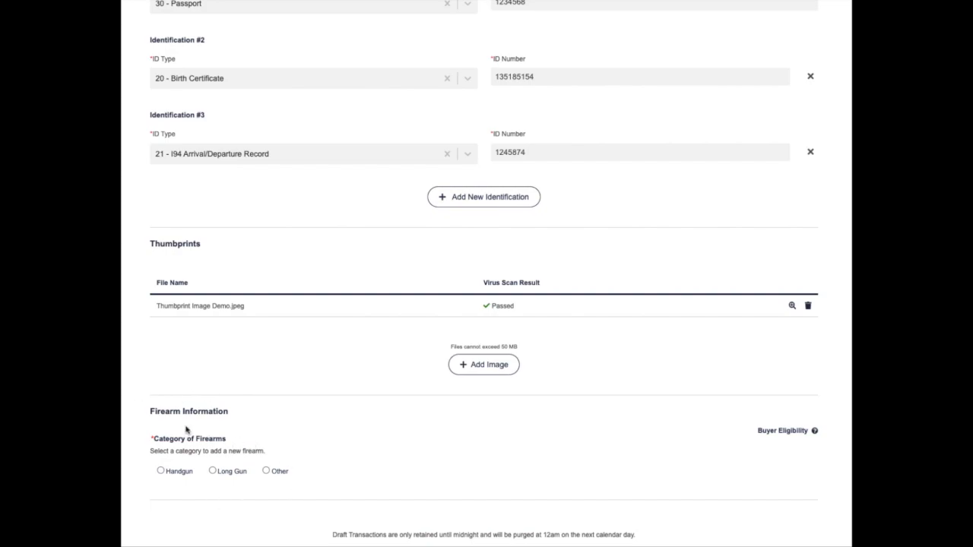
- Begin a Handgun entry from manufacturer 11 11, LLC with model A01
click(161, 471)
scroll(208, 504, down, 3)
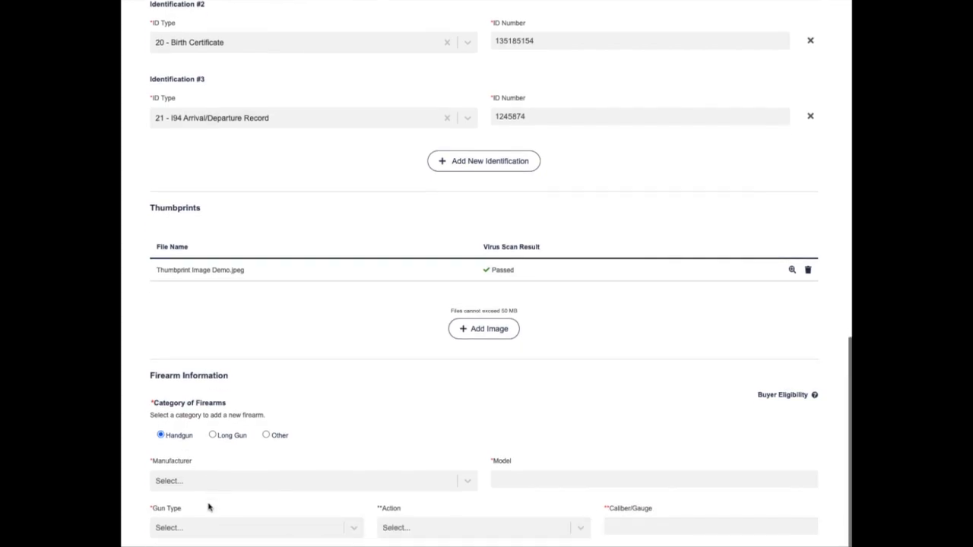
scroll(220, 498, down, 2)
click(218, 348)
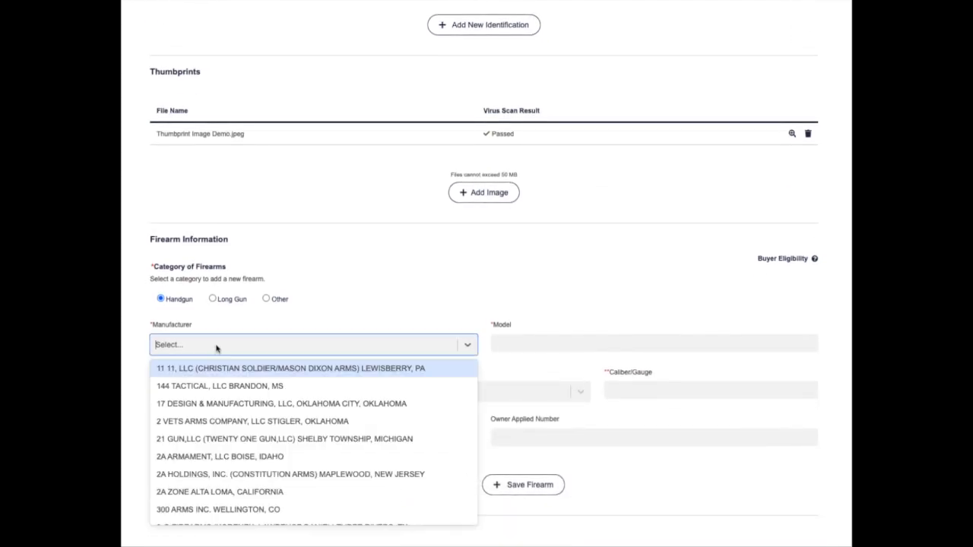
click(215, 370)
click(511, 344)
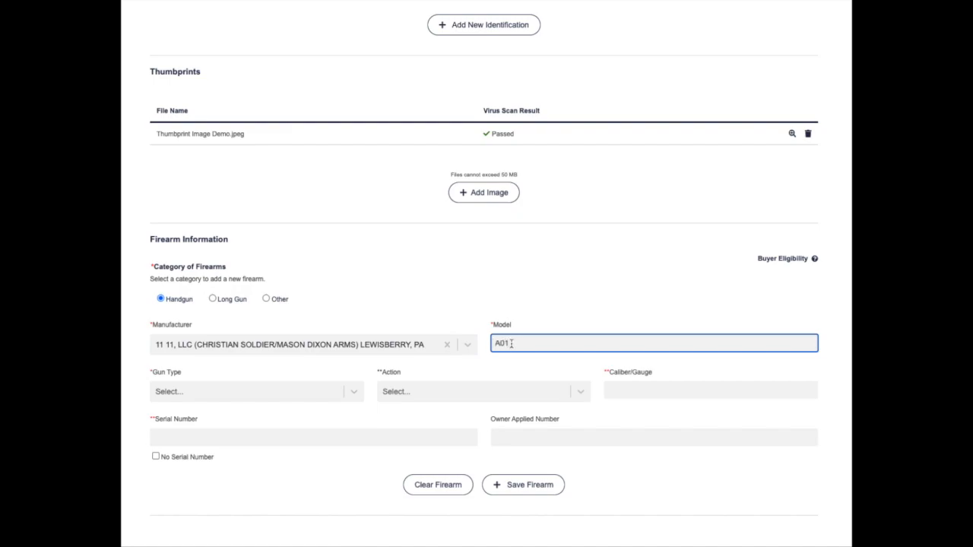
- Set type PISTOL, action BOLT ACTION, caliber 1.0, no serial number, and save the firearm
click(266, 401)
click(258, 430)
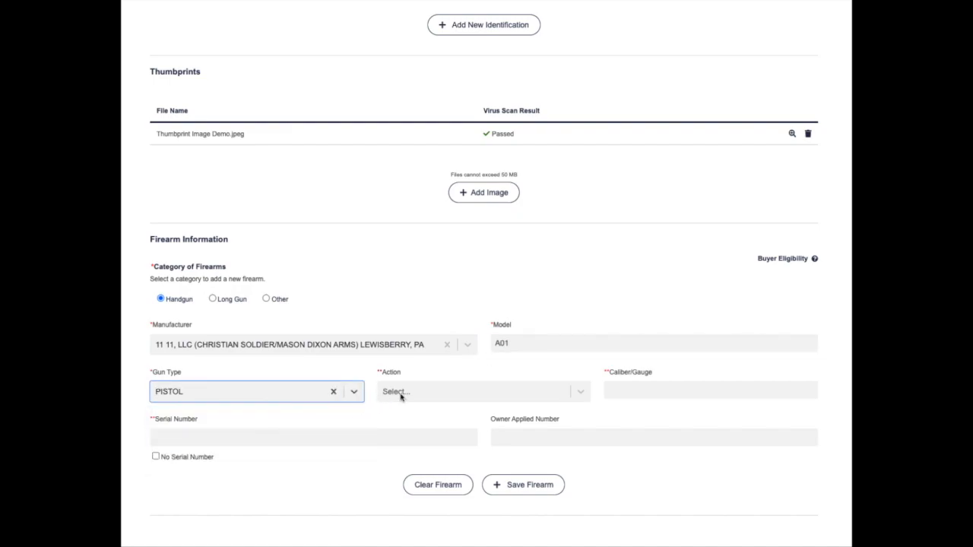
click(398, 394)
click(411, 413)
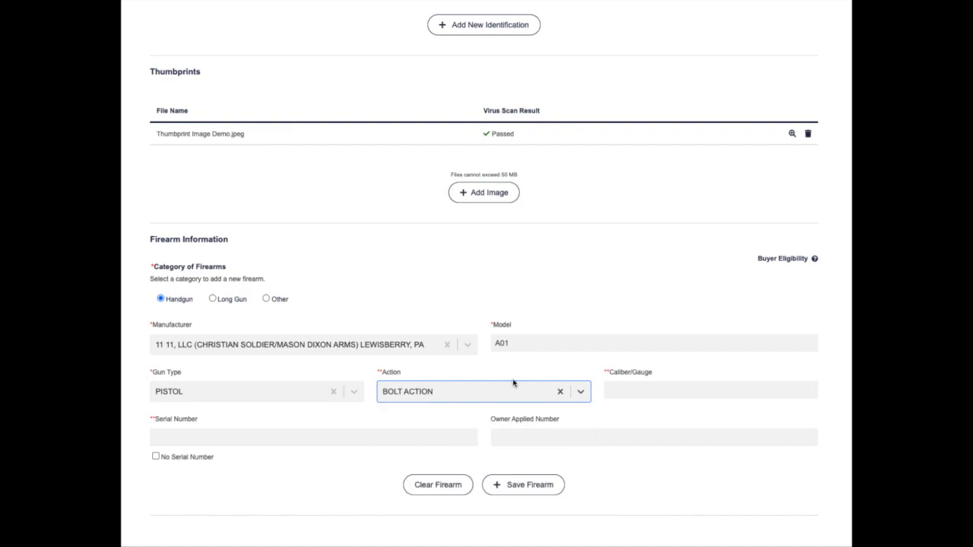
click(641, 393)
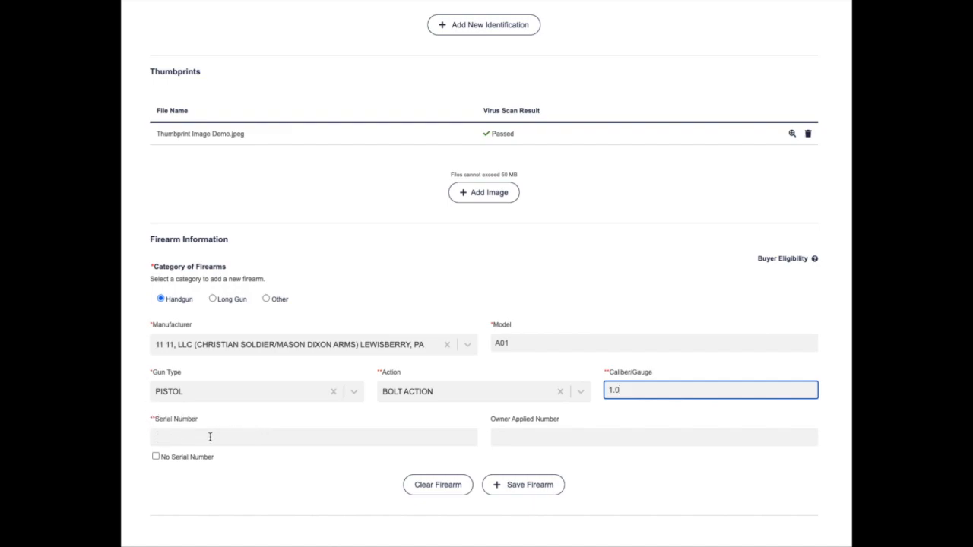
click(155, 457)
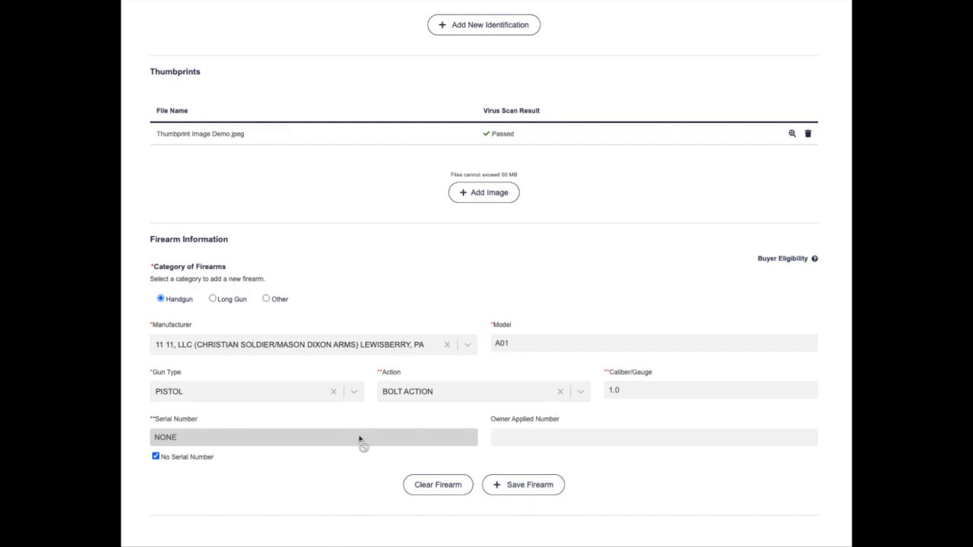
click(514, 485)
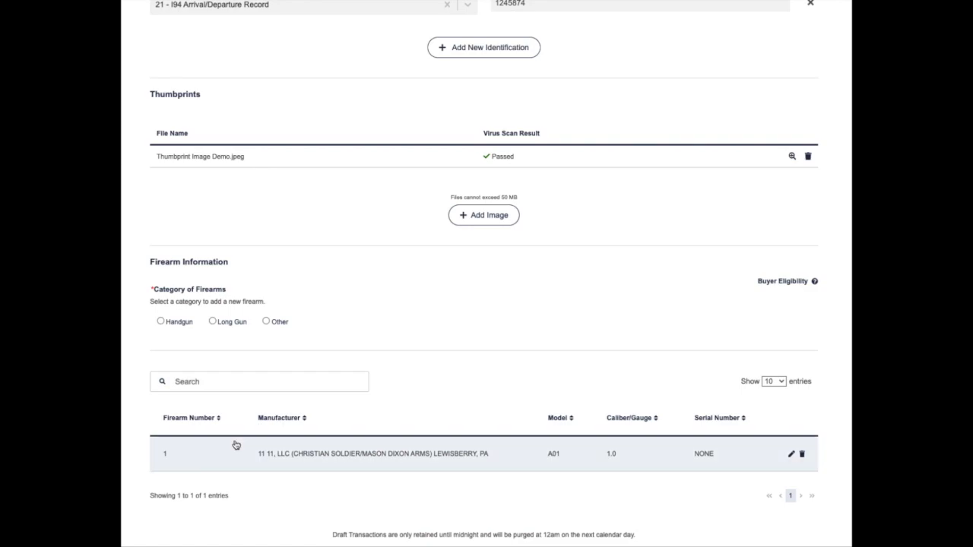
scroll(489, 212, down, 1)
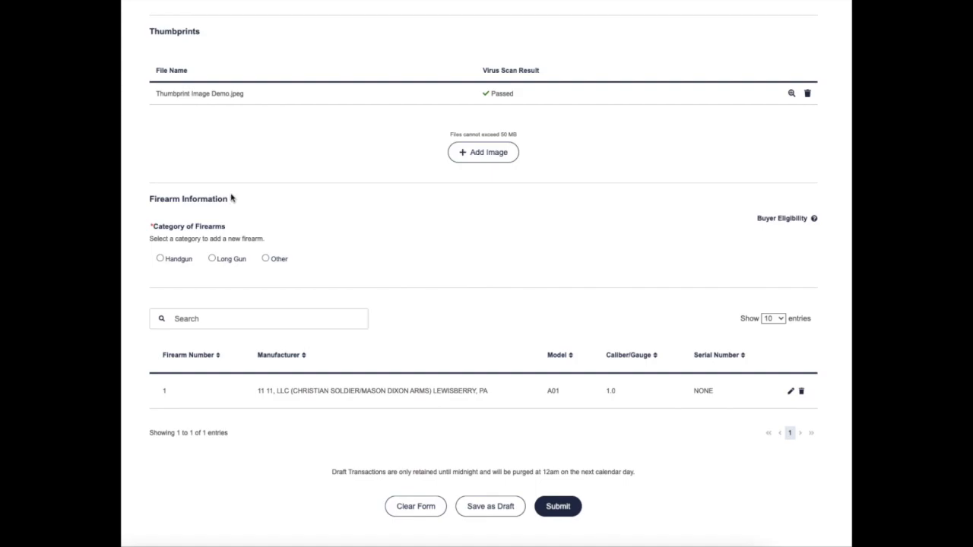
- Save a 144 TACTICAL long gun, model 12345, SUBMACHINE GUN OR MACHINE PISTOL, caliber 1.0, serial 12154872
click(212, 258)
click(204, 307)
click(196, 347)
click(561, 305)
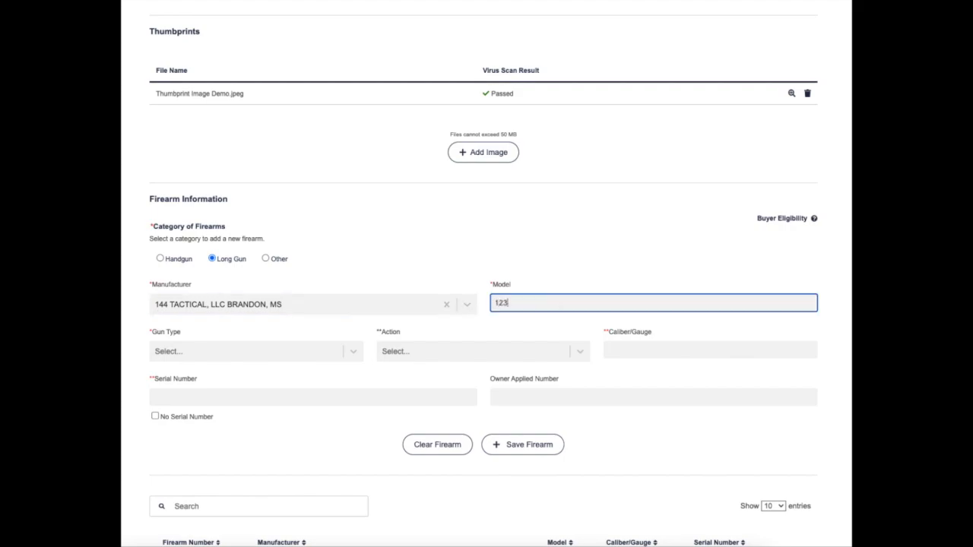
click(297, 351)
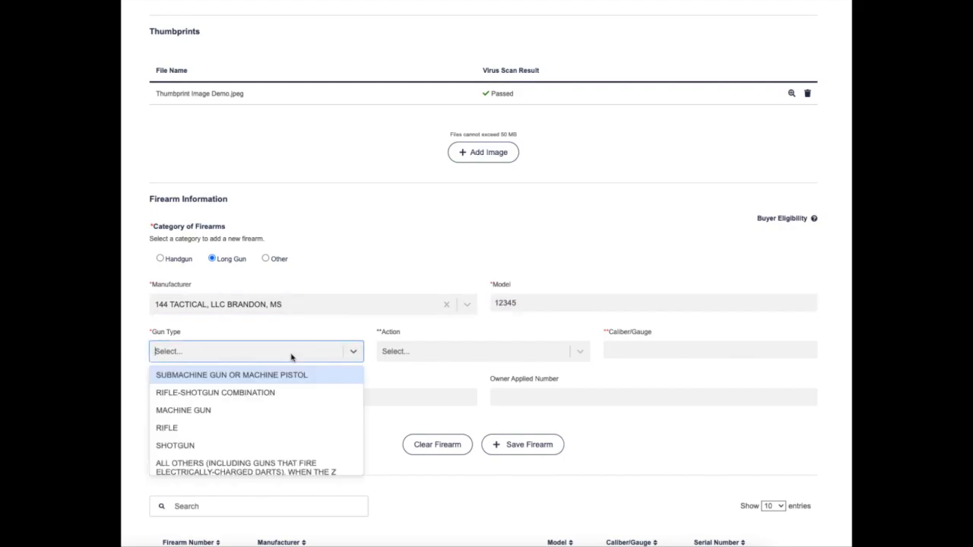
click(277, 375)
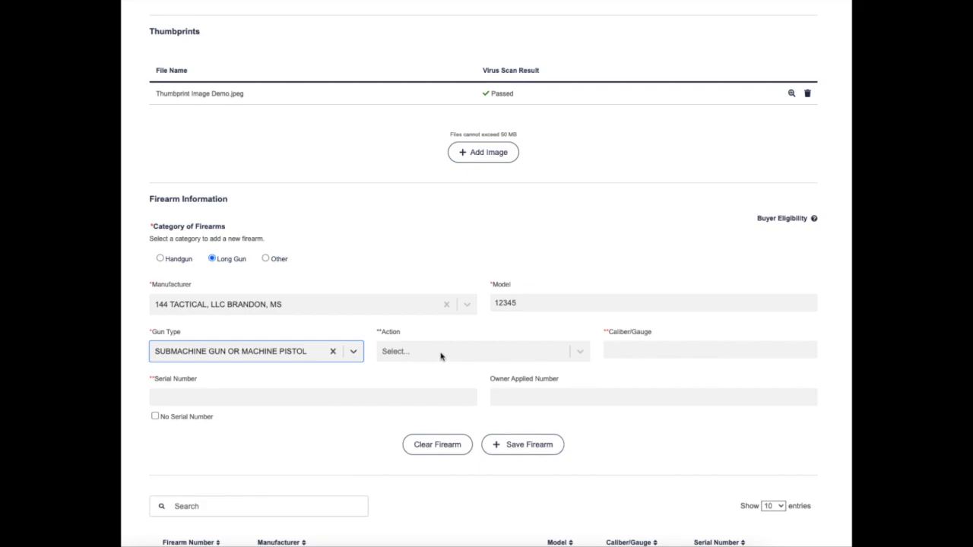
click(636, 349)
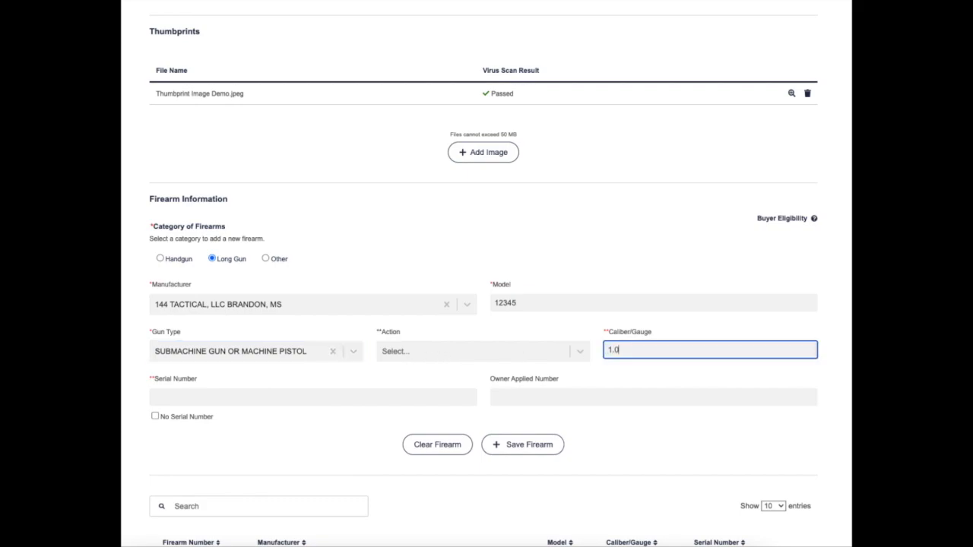
scroll(337, 417, down, 1)
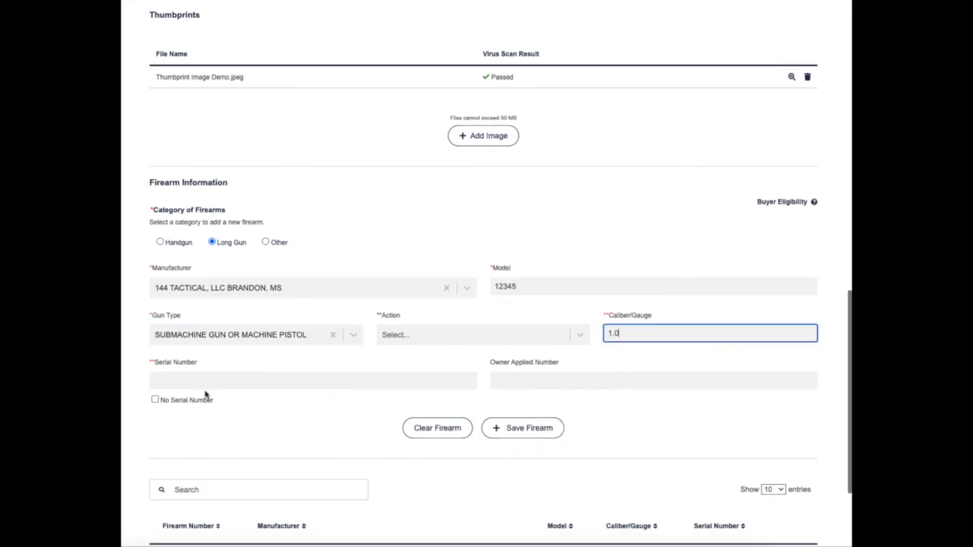
click(204, 383)
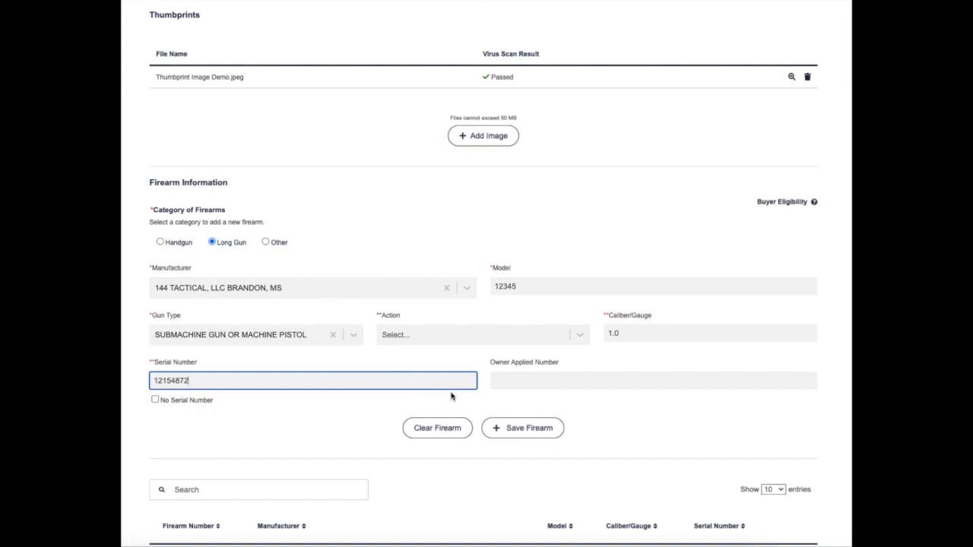
click(531, 430)
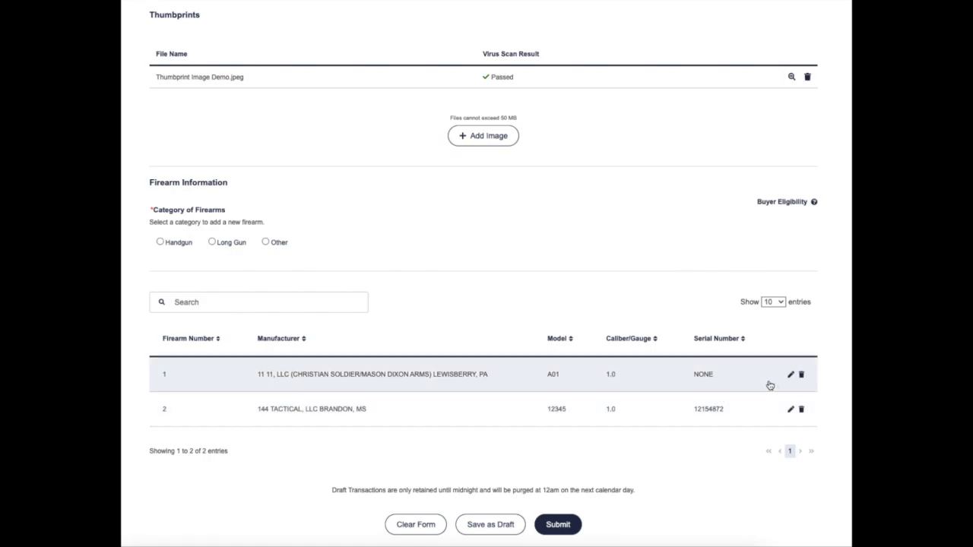
scroll(769, 384, up, 1)
- Edit the first firearm, changing its model from A01 to B01, and save it
scroll(787, 403, up, 1)
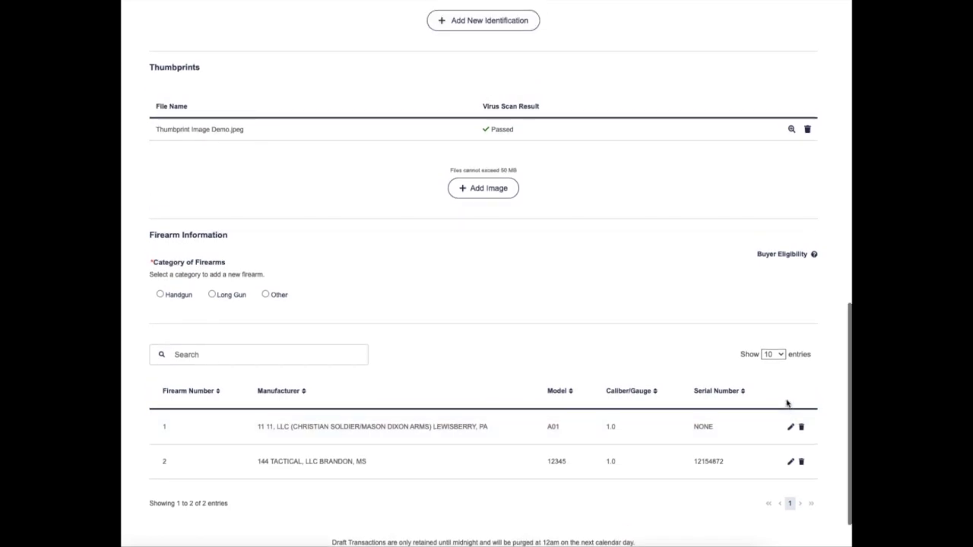
scroll(787, 403, down, 2)
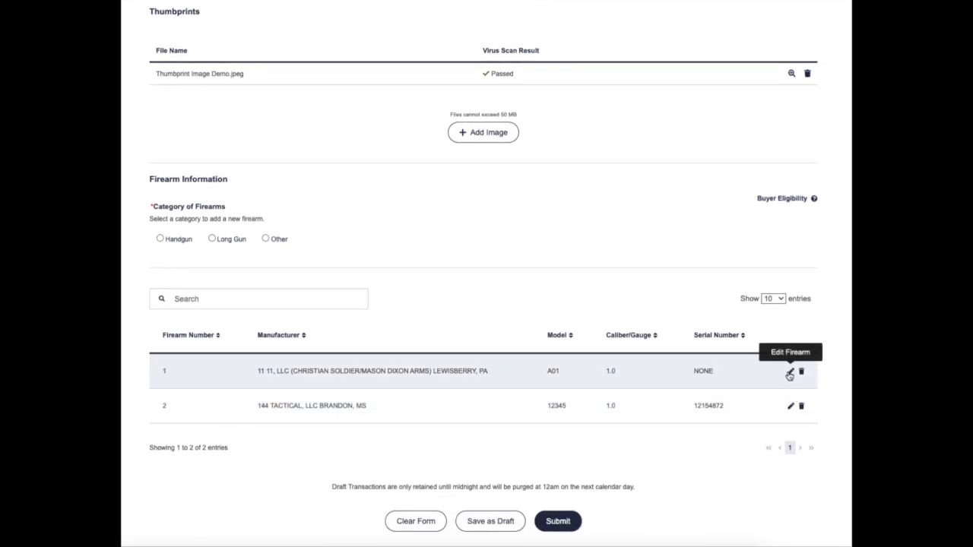
click(790, 373)
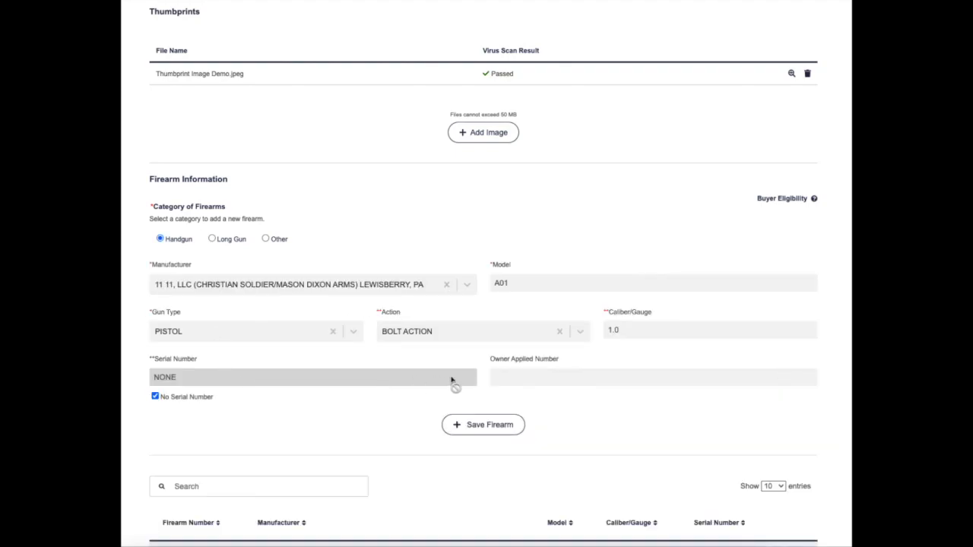
click(500, 283)
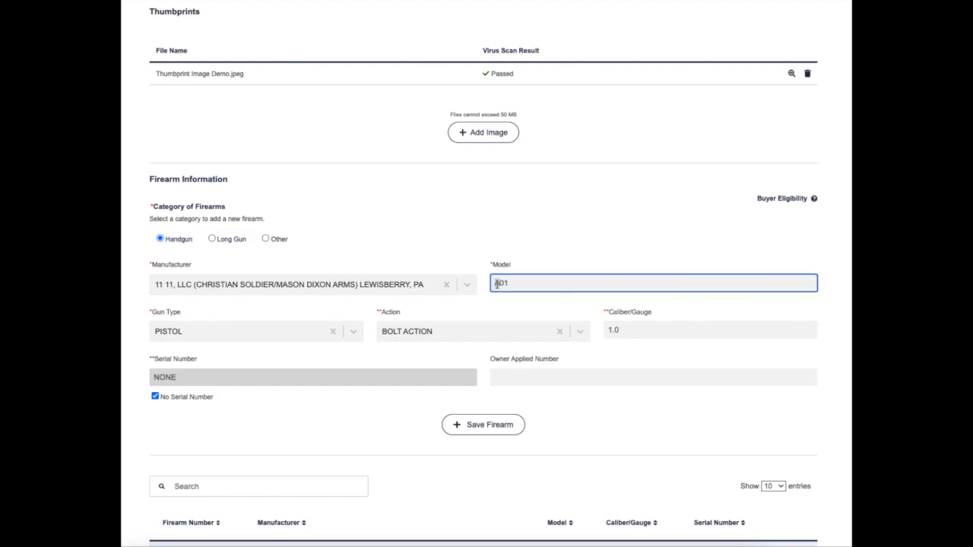
click(485, 426)
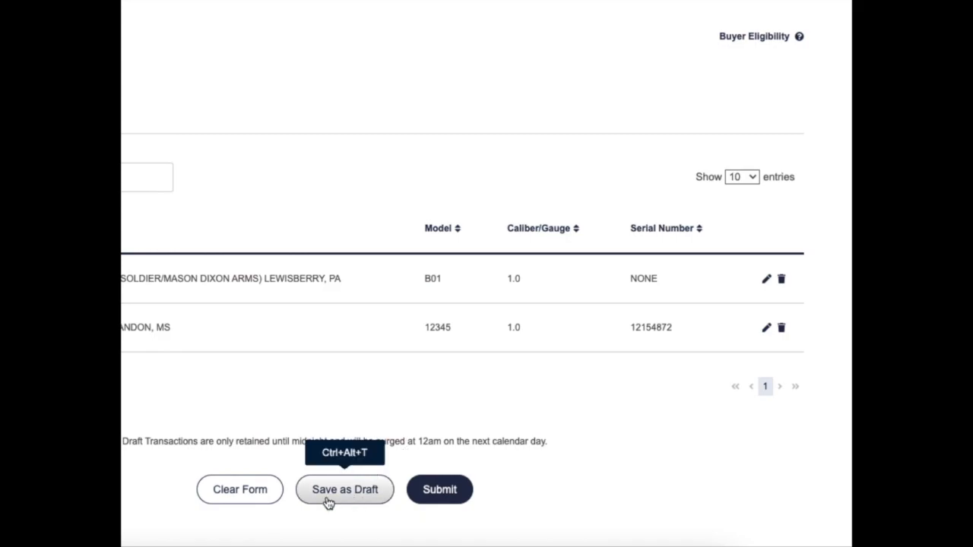
- Submit the completed transfer request form
click(437, 491)
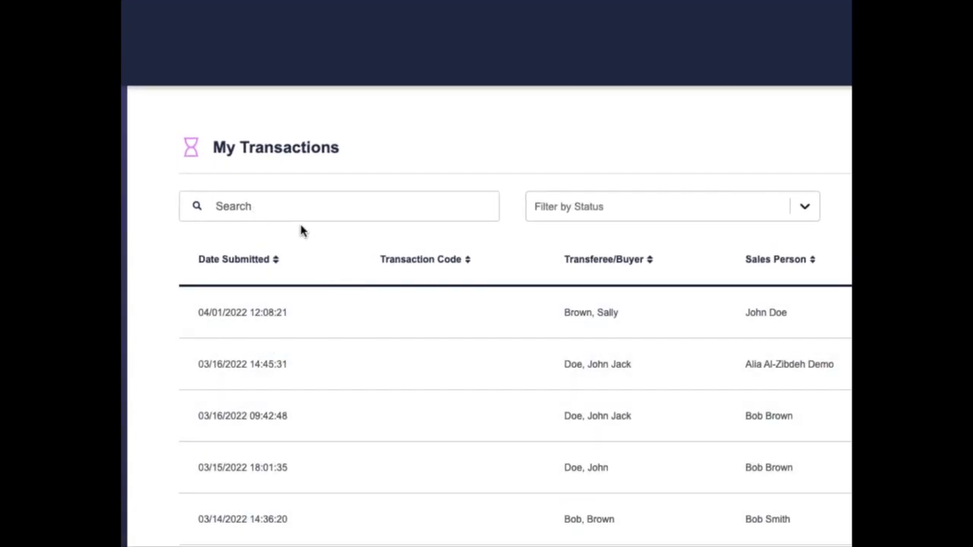
click(293, 211)
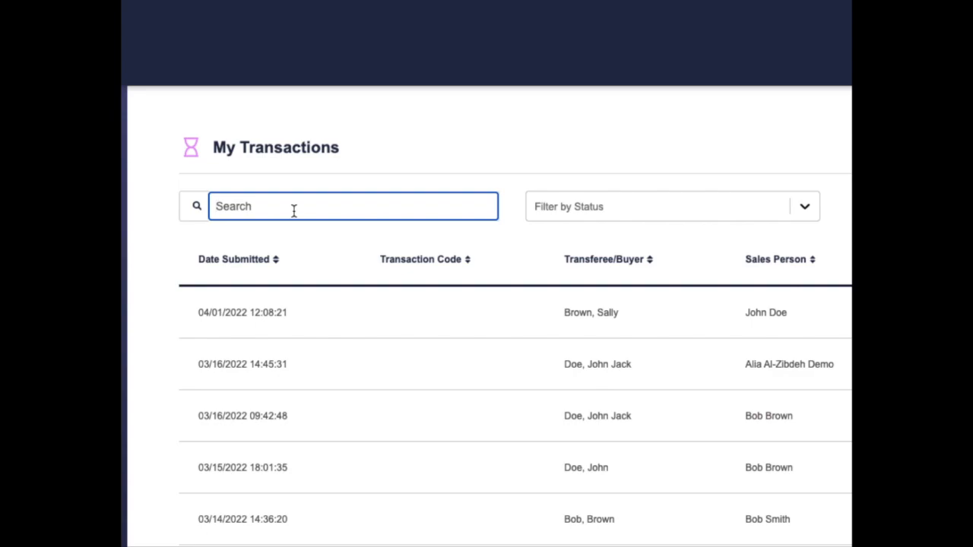
text(John )
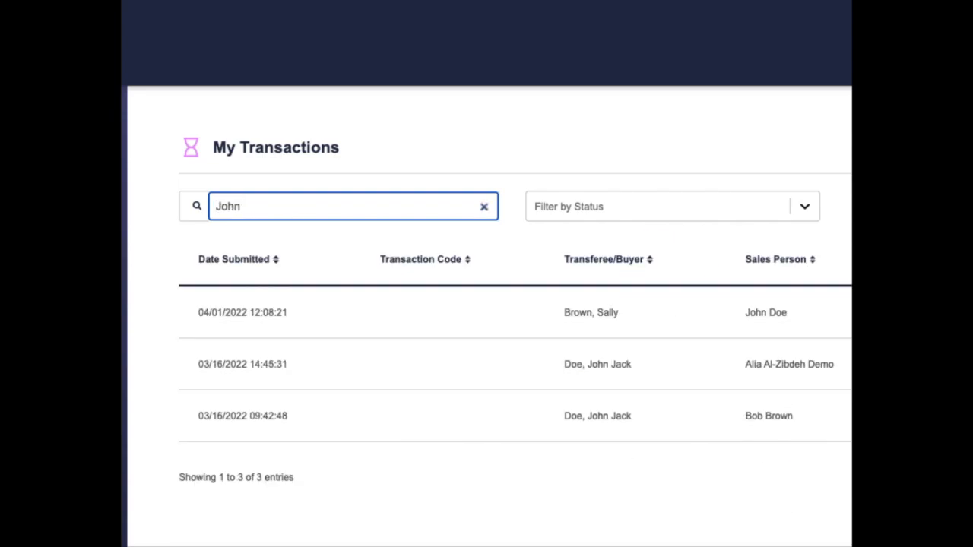
text(Doe)
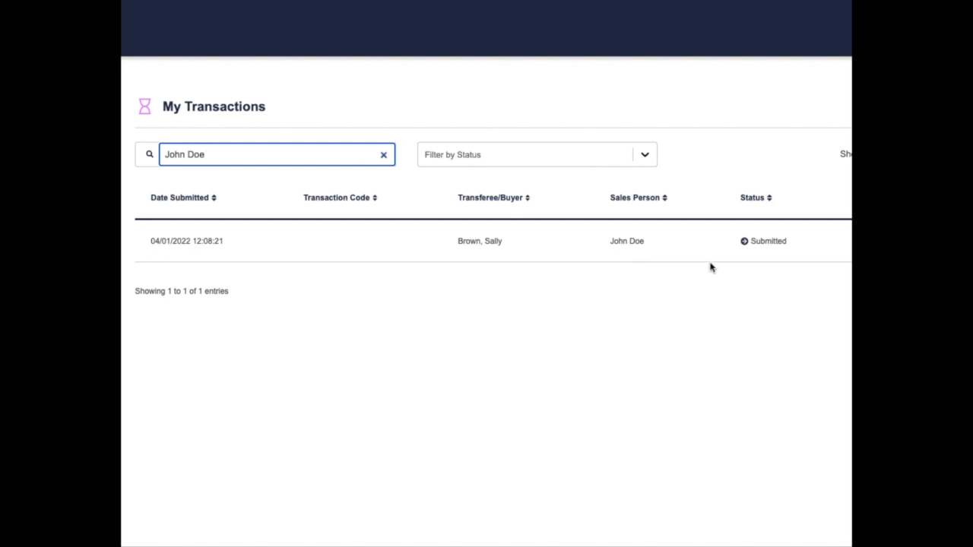
click(383, 155)
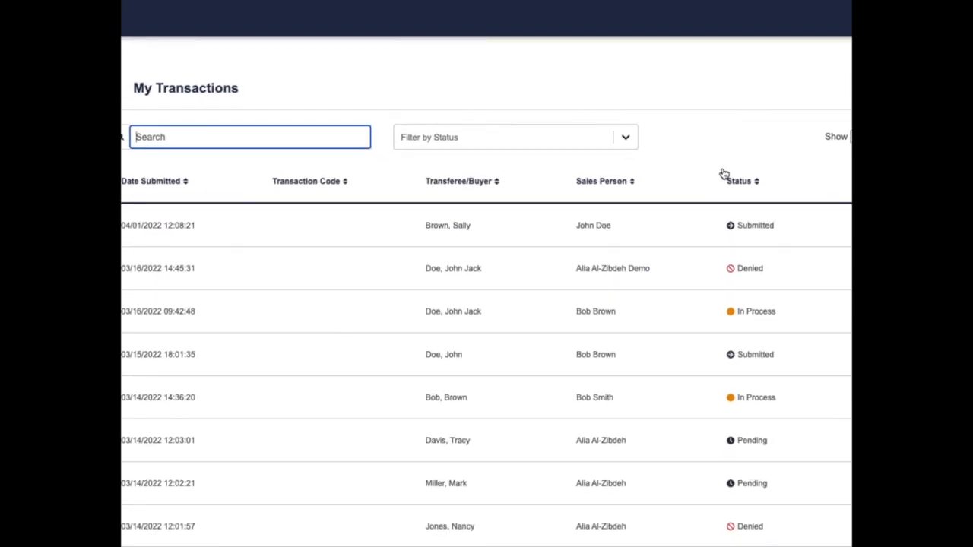
mouse_move(731, 229)
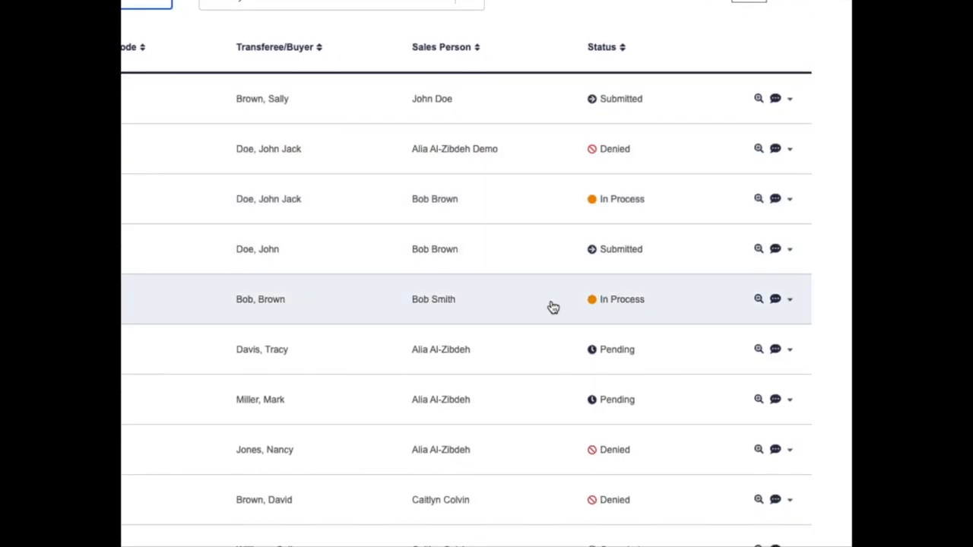
click(473, 4)
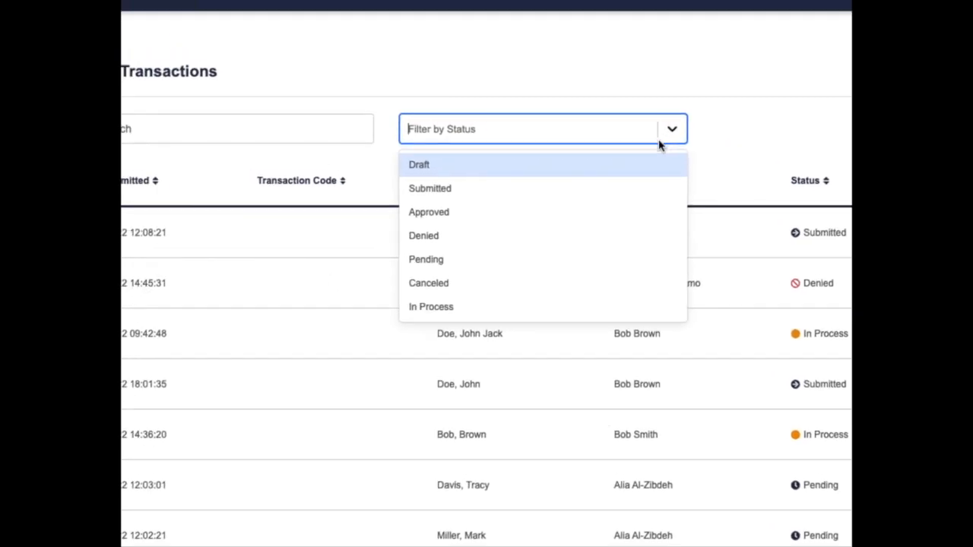
click(587, 190)
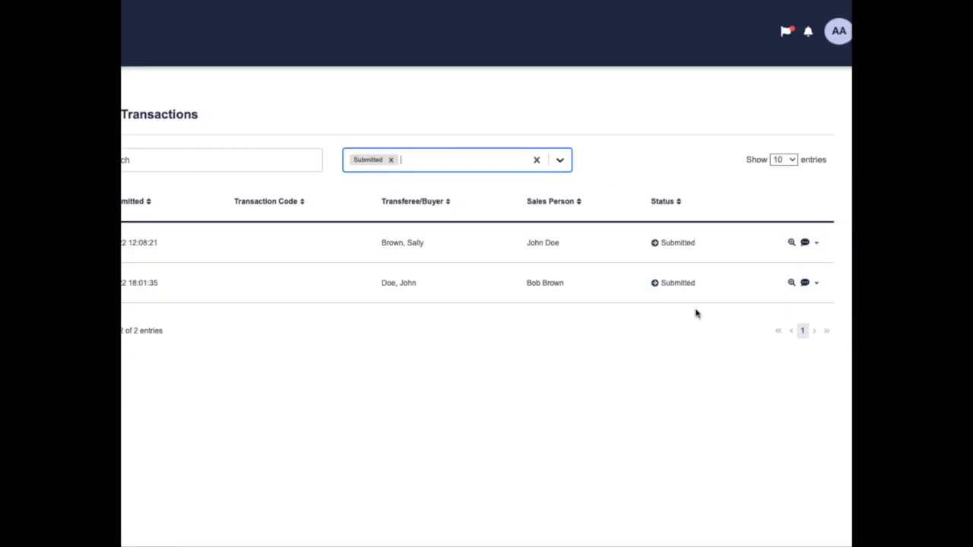
click(538, 164)
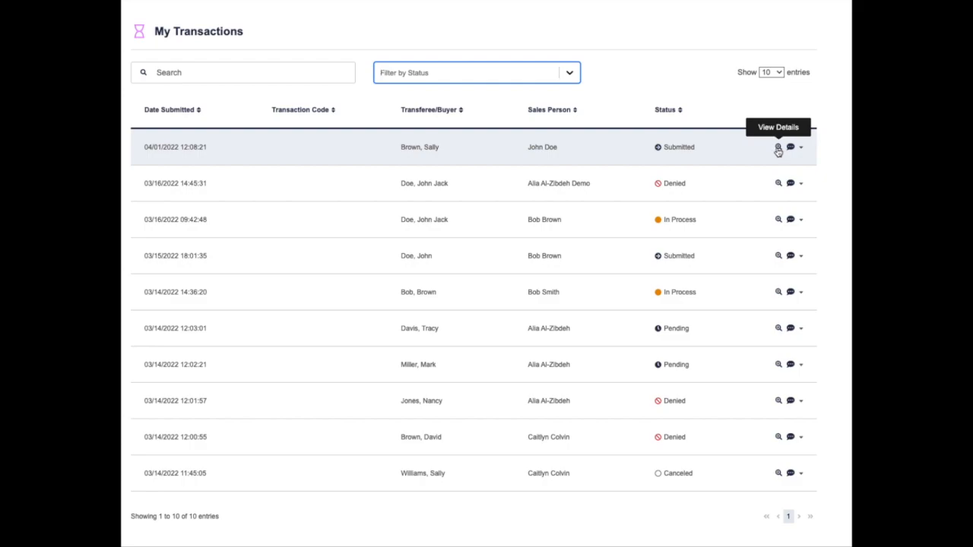
click(777, 149)
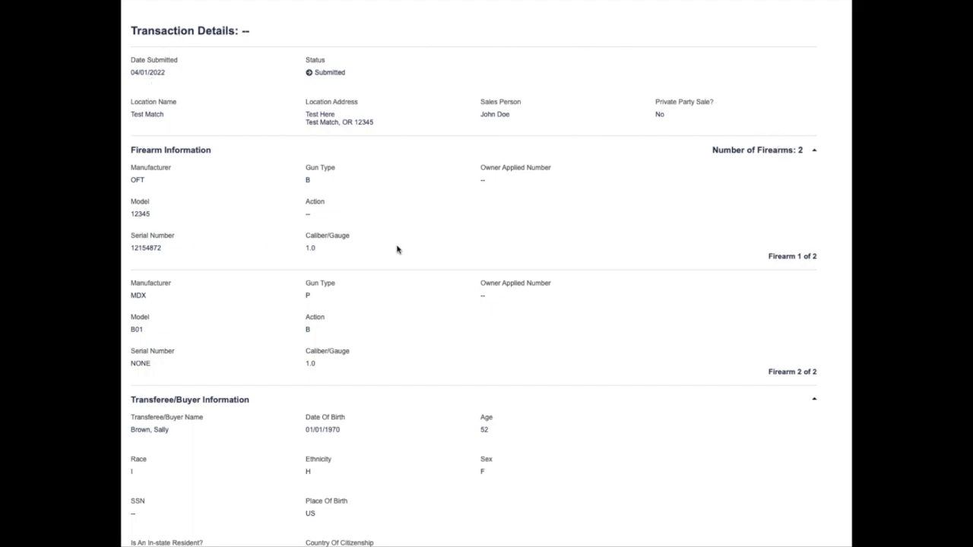
scroll(397, 249, down, 3)
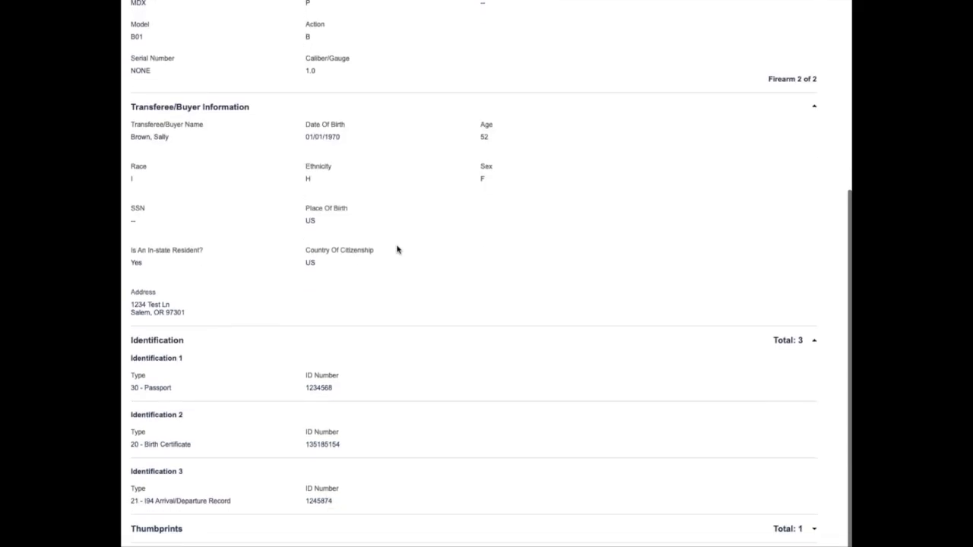
scroll(397, 249, up, 2)
scroll(396, 249, up, 2)
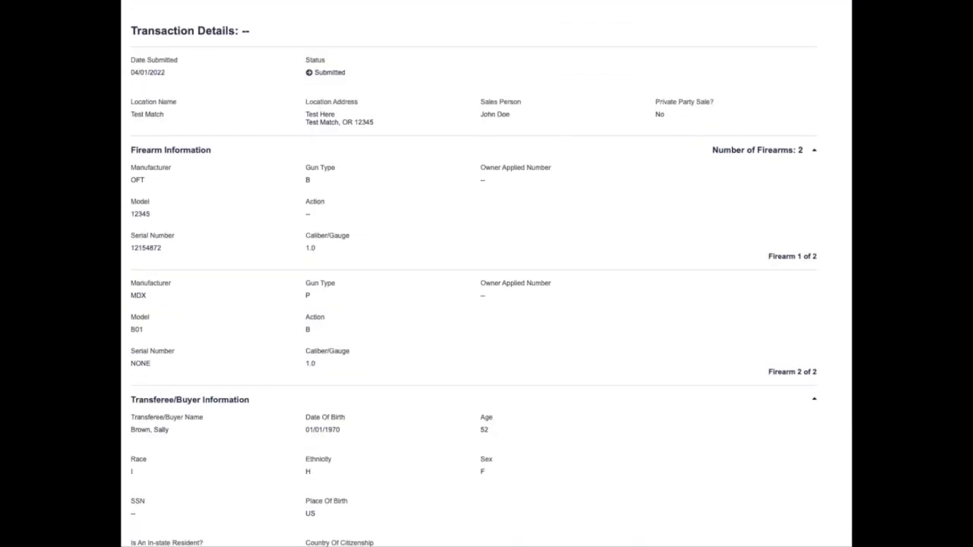
click(167, 2)
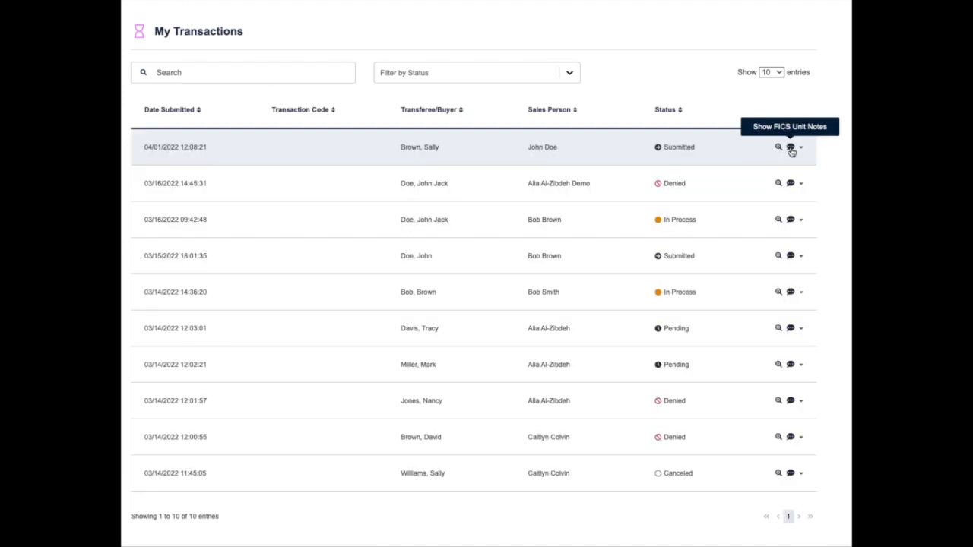
click(791, 148)
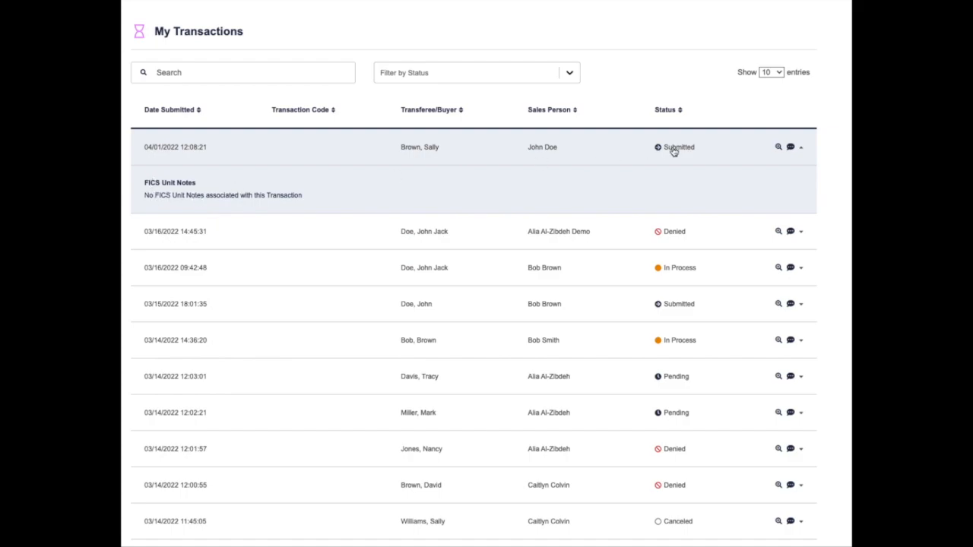
click(800, 150)
click(749, 154)
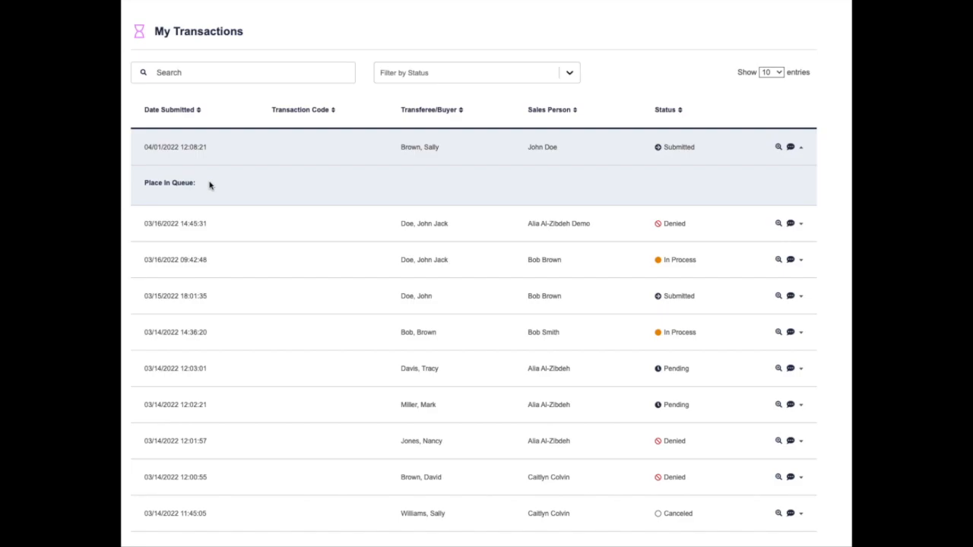
click(500, 145)
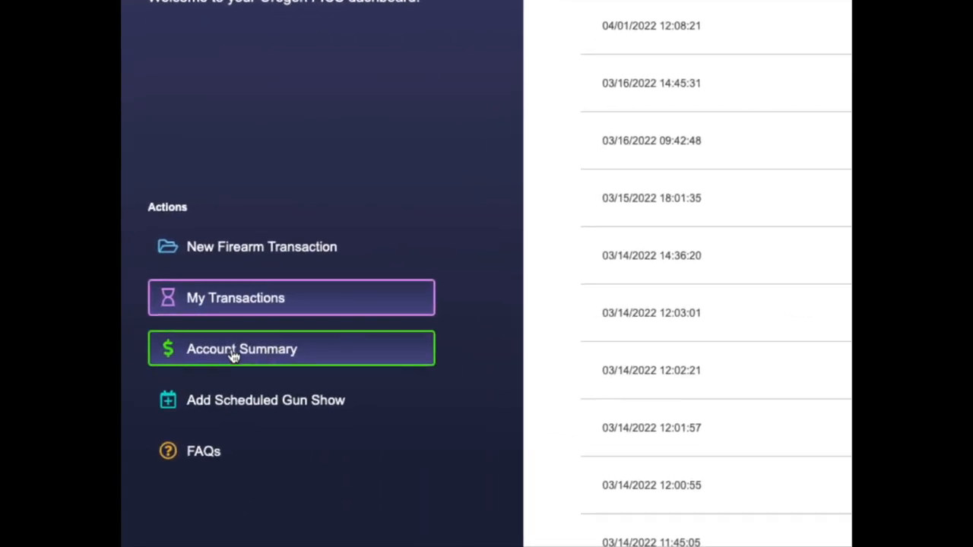
- Open the Account Summary, review the Payments tab, then return to Invoices
click(321, 357)
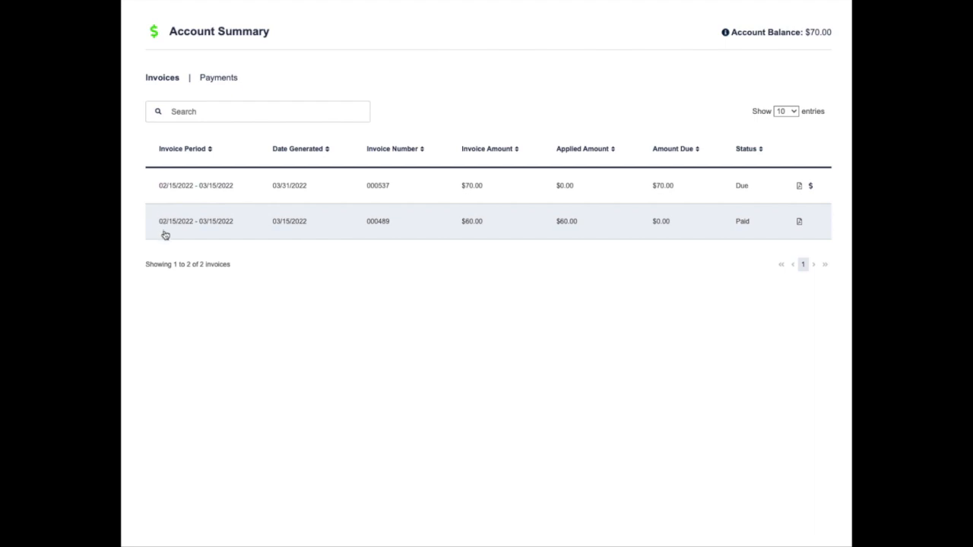
click(213, 78)
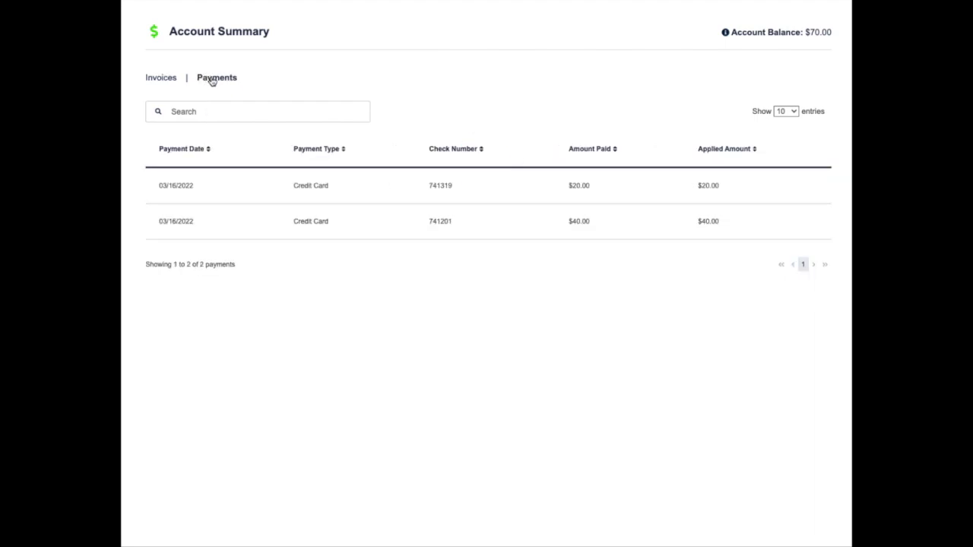
click(166, 78)
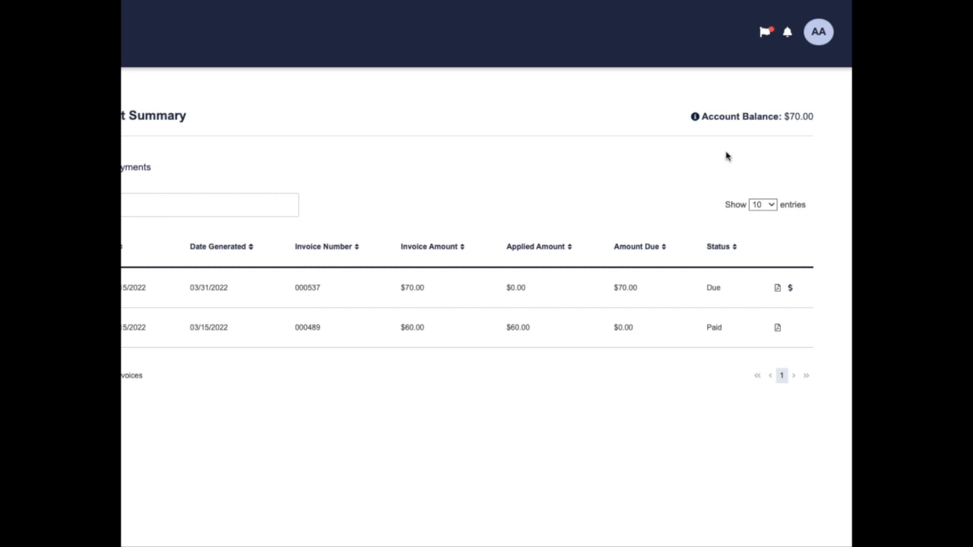
- Check the account balance info, then start a payment on invoice 000537
mouse_move(697, 120)
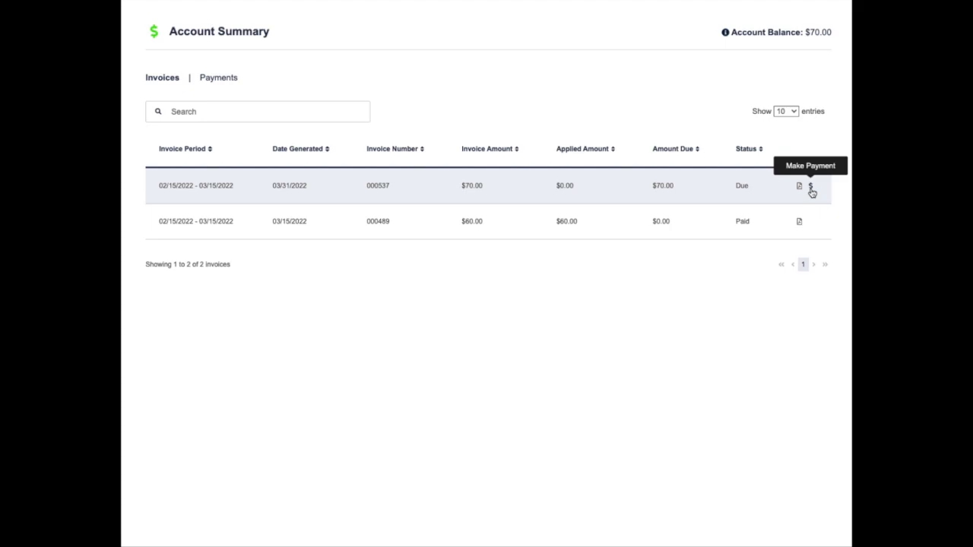
click(811, 189)
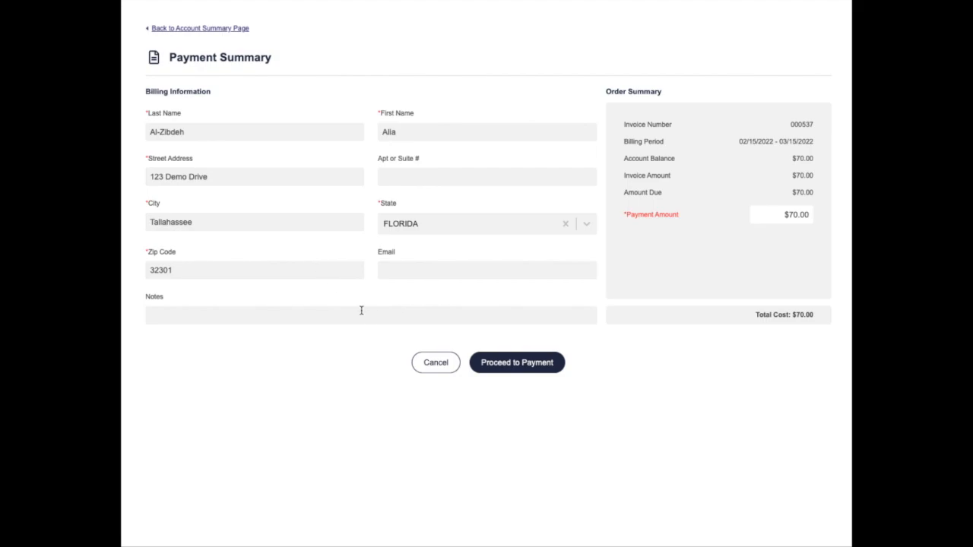
click(179, 317)
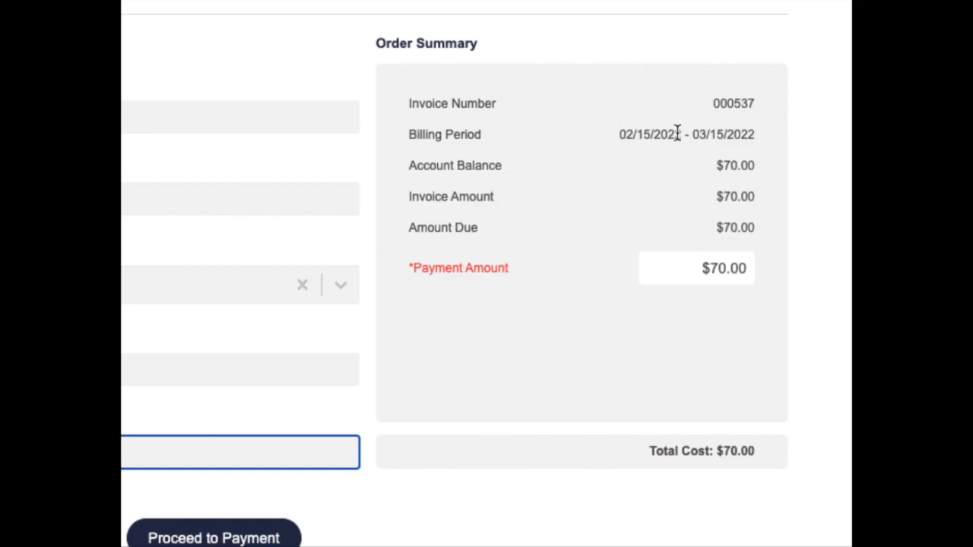
- Change invoice 000537's payment amount from $70.00 to $50.00 and proceed to card payment
click(713, 269)
drag(710, 269, 718, 269)
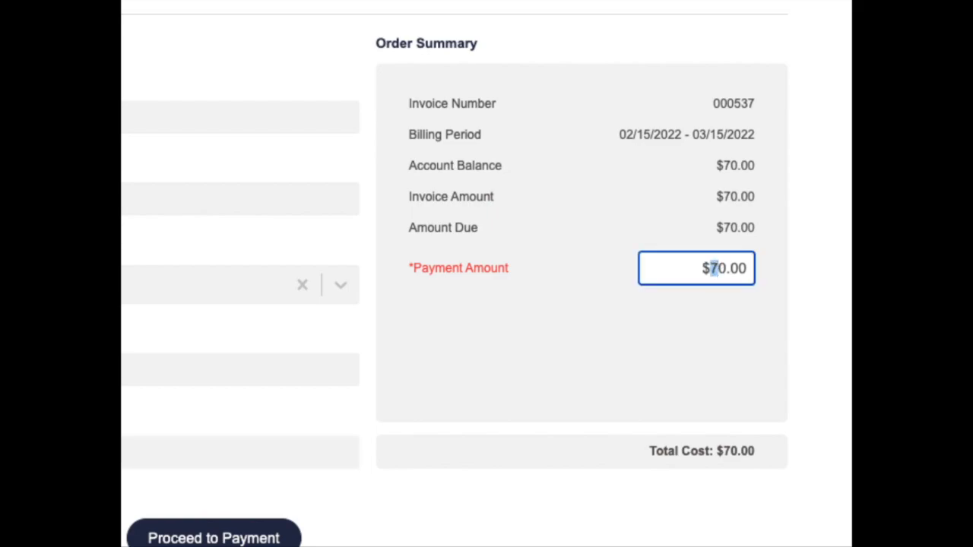
text(5)
click(698, 271)
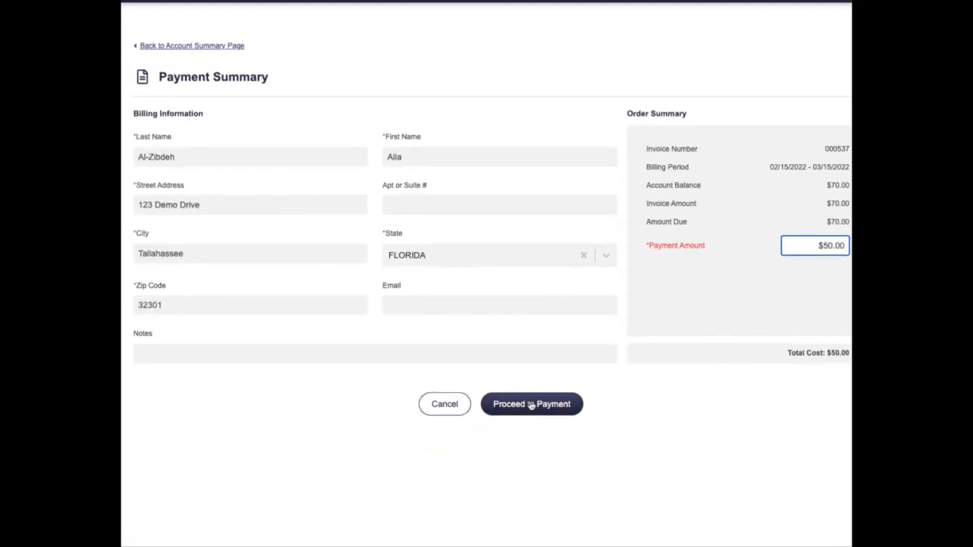
click(530, 407)
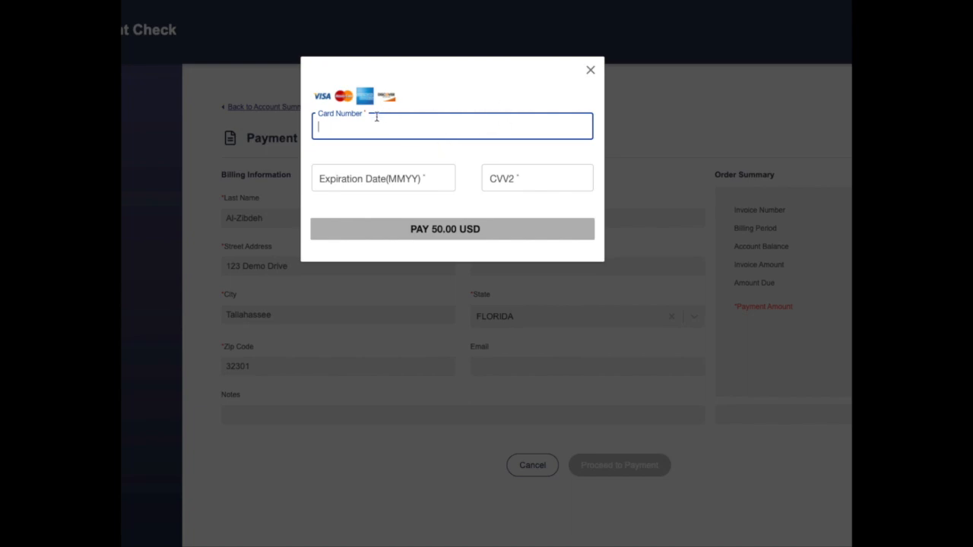
- Enter the card number, expiry date and CVV2, then pay 50.00 USD
text(4000 0)
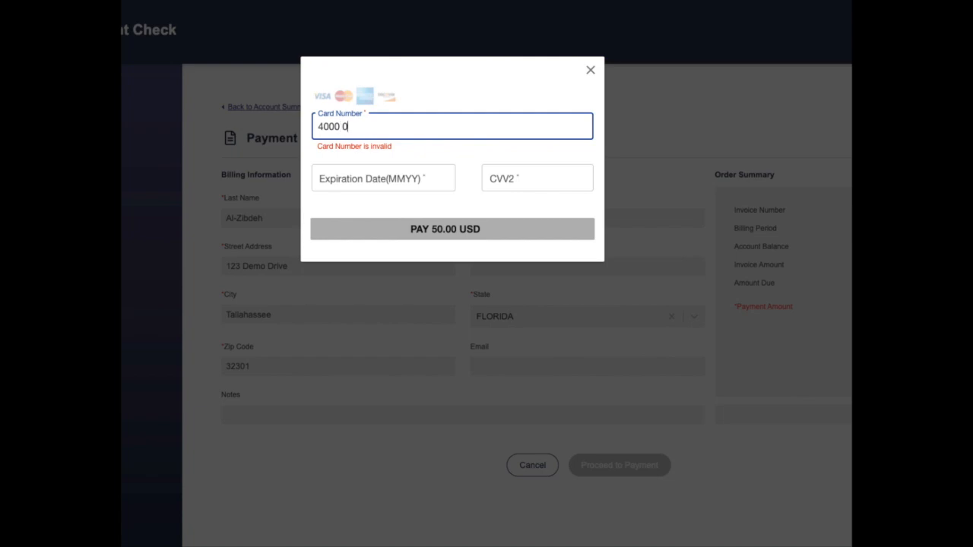
text(000 0000 0002)
click(368, 177)
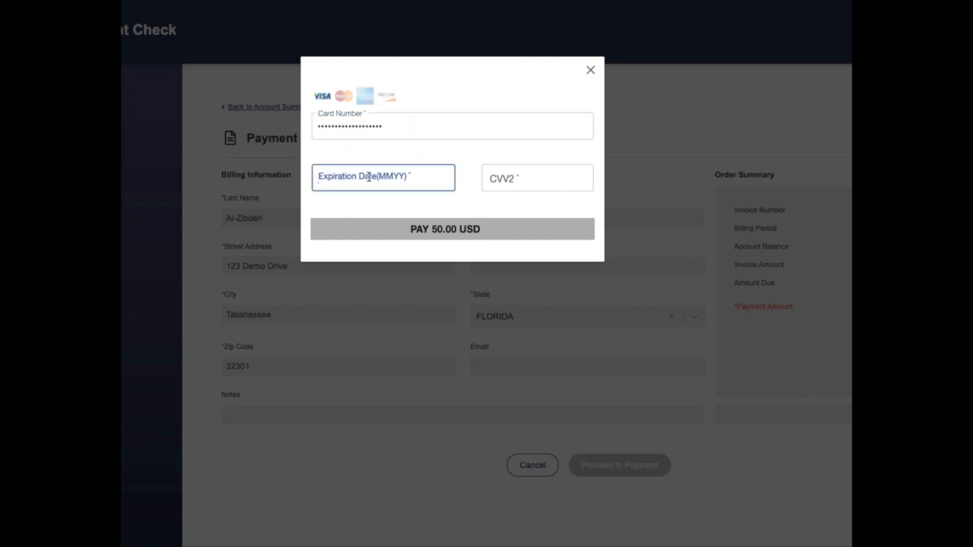
text(01/25)
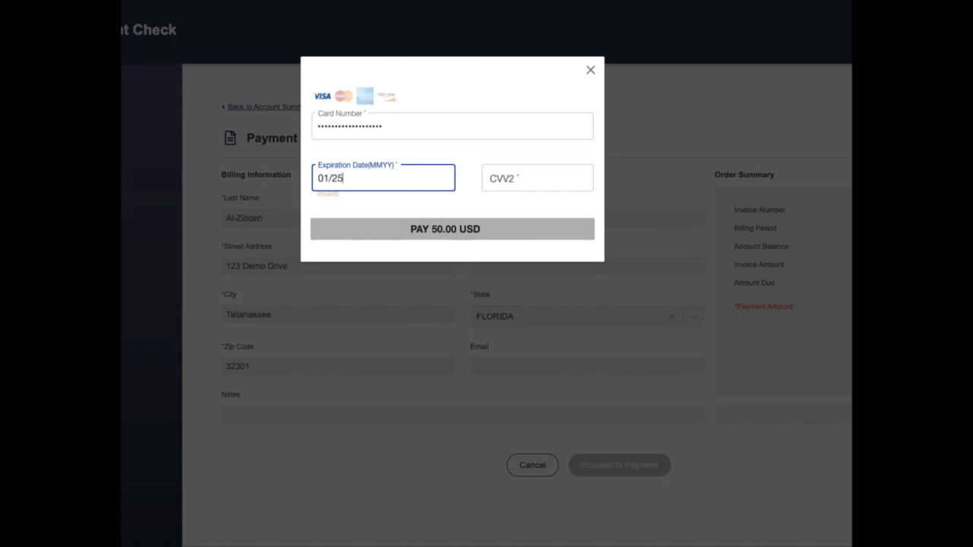
click(517, 183)
text(123)
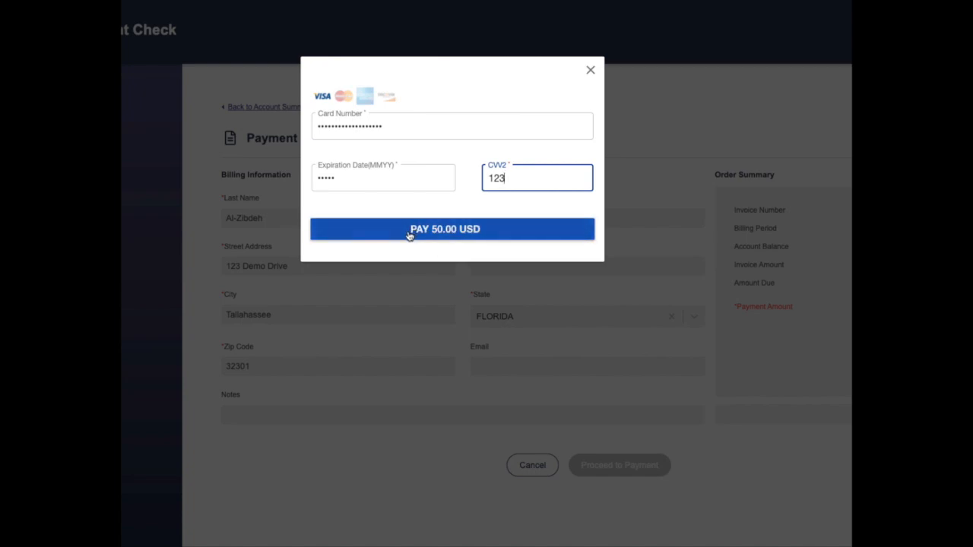
click(470, 236)
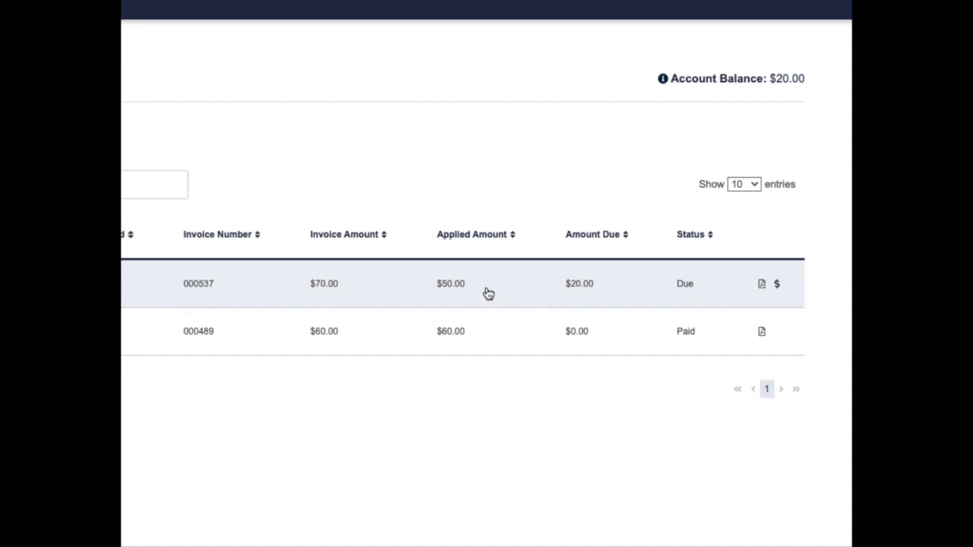
- Expand, then collapse, the payment details for invoices 000537 and 000489
click(490, 293)
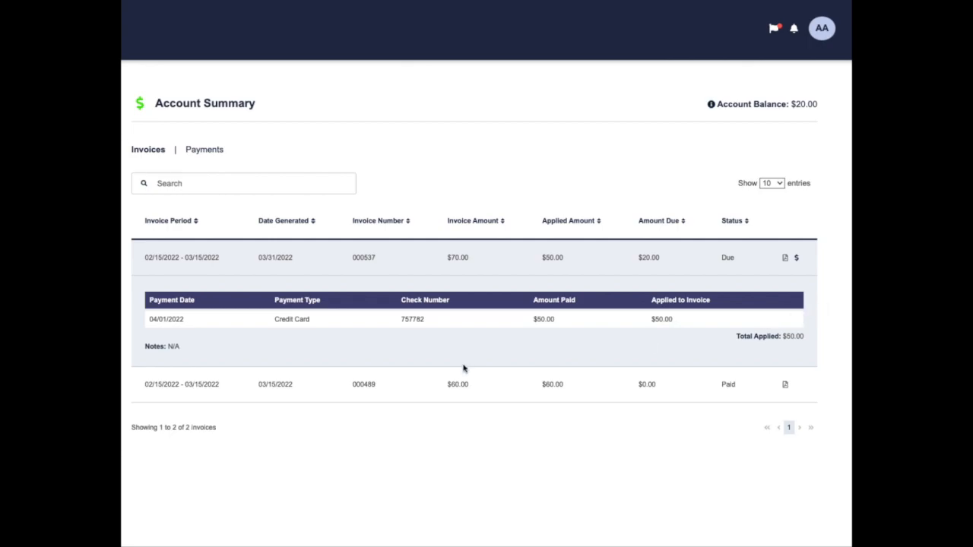
click(390, 396)
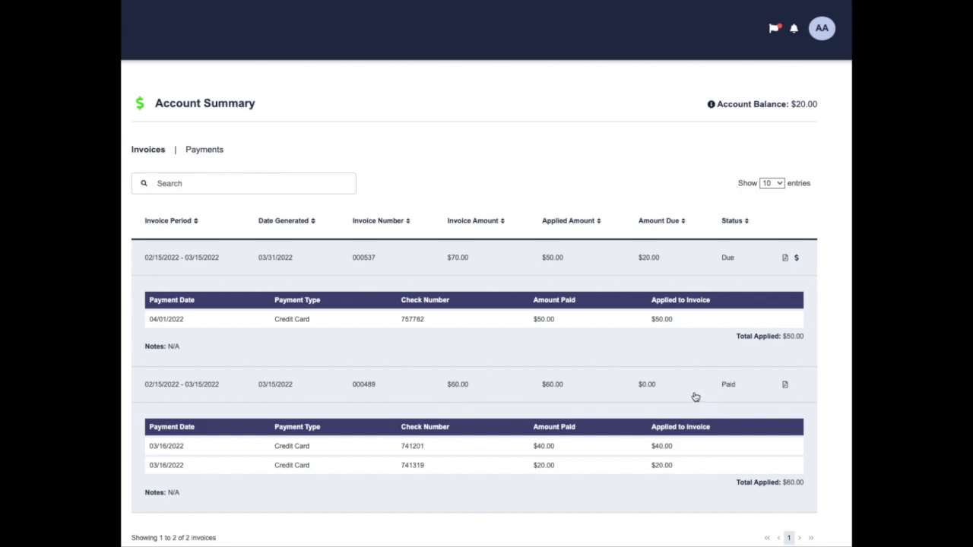
click(696, 396)
click(479, 262)
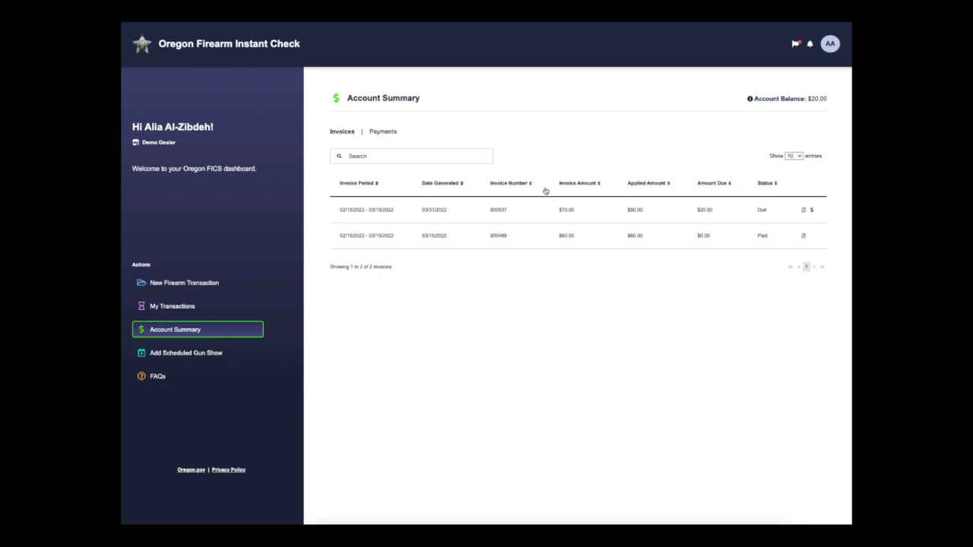
click(380, 133)
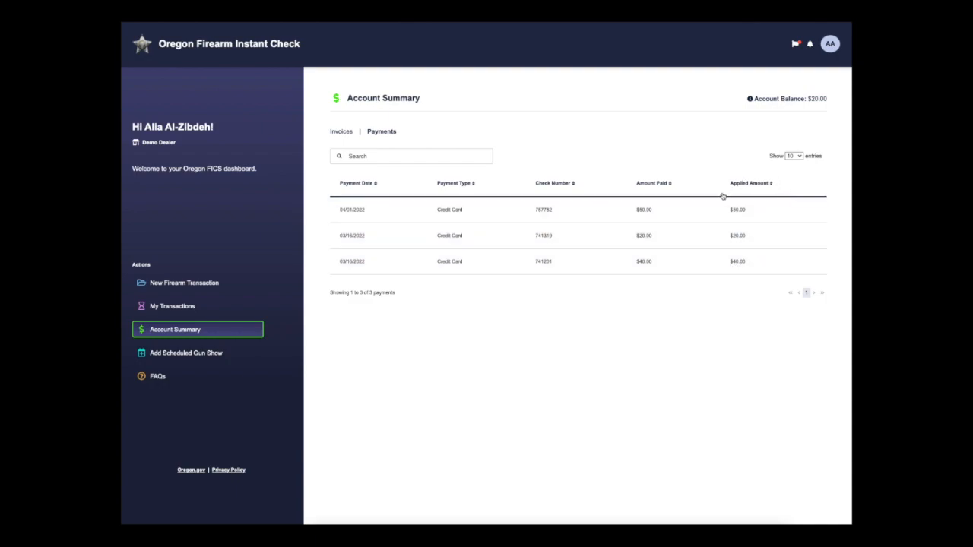
click(584, 214)
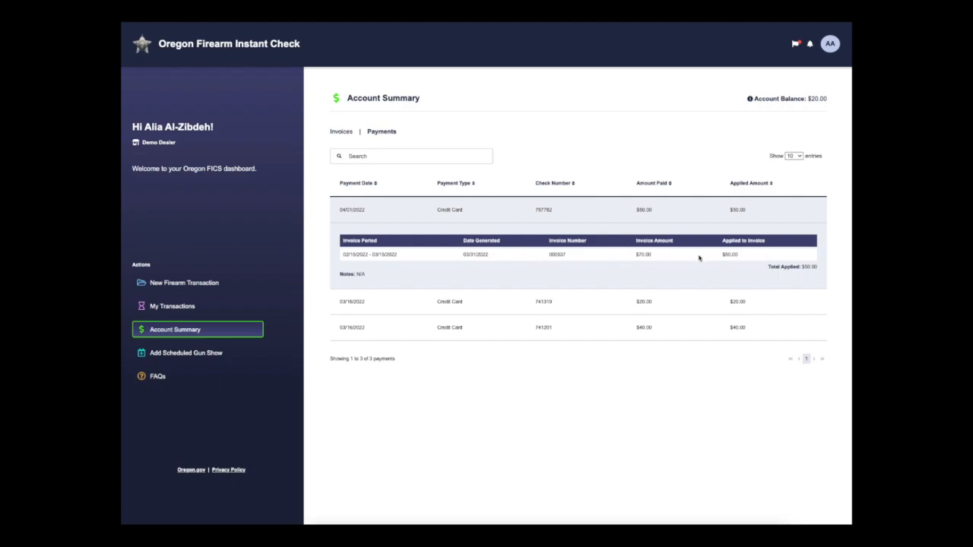
click(590, 301)
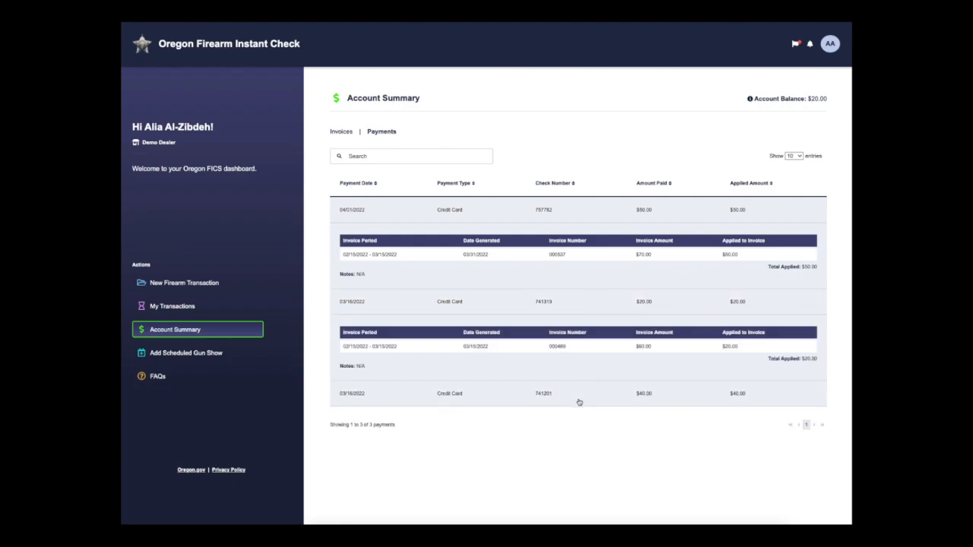
click(579, 402)
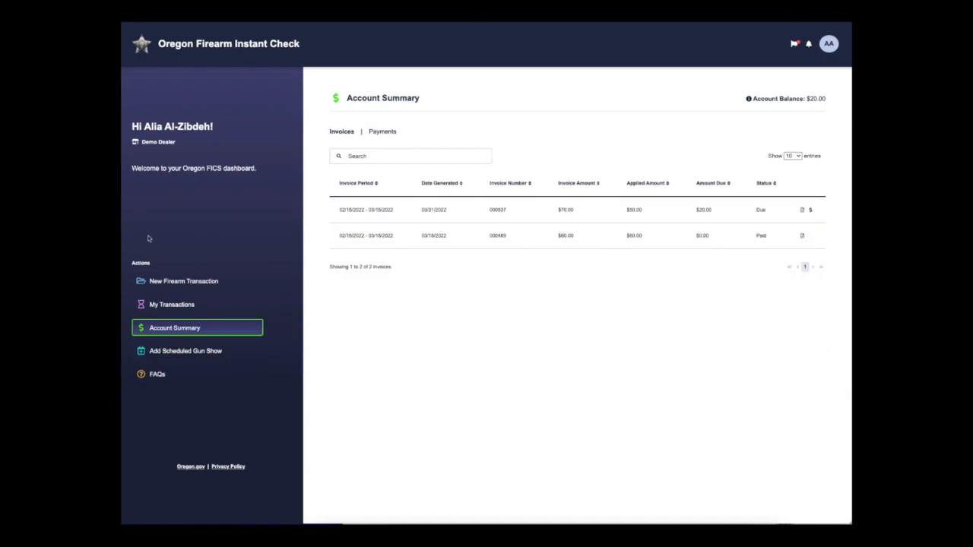
- Open Add Scheduled Gun Show from the sidebar Actions list
click(225, 353)
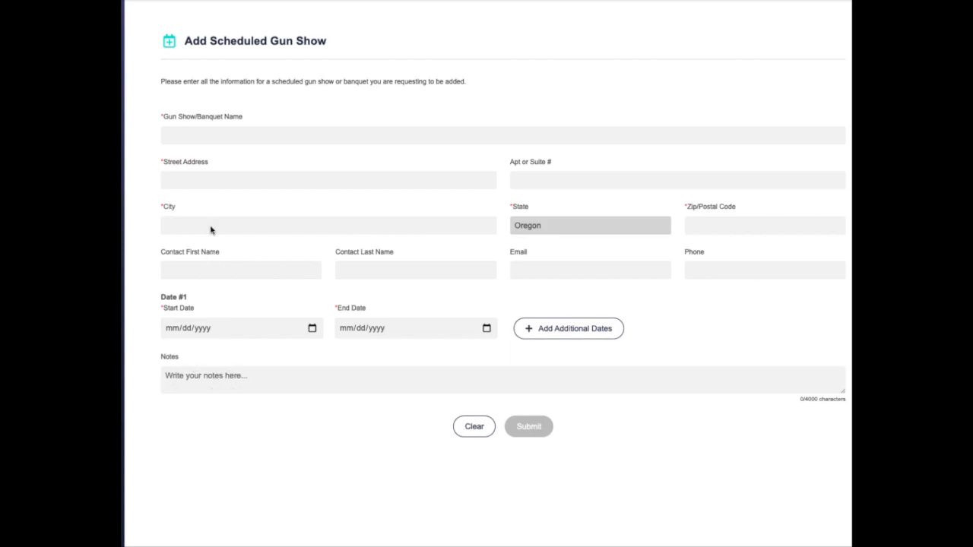
- Enter gun show name 'ABC 123 Gun Show' at 123 Test Ln, Salem, ZIP 39701
click(202, 136)
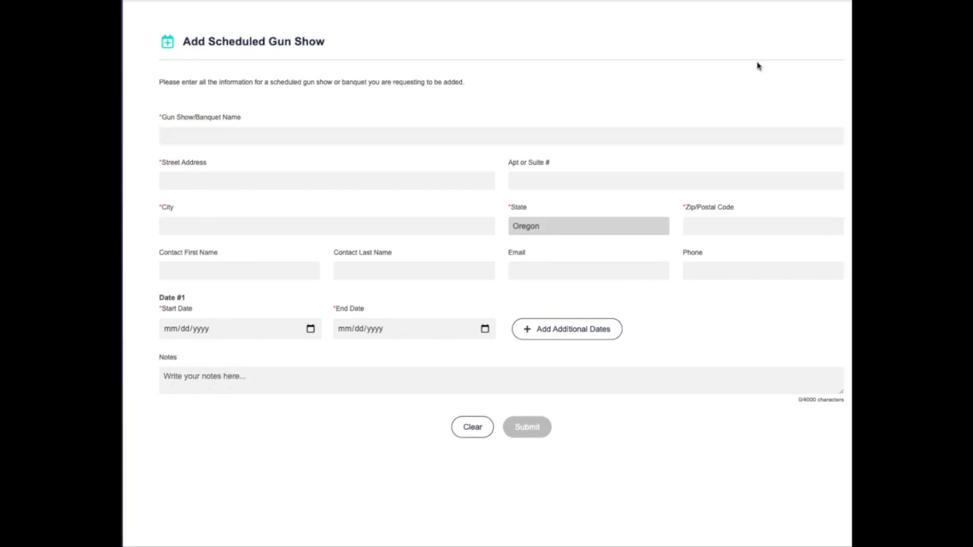
click(211, 141)
text(A)
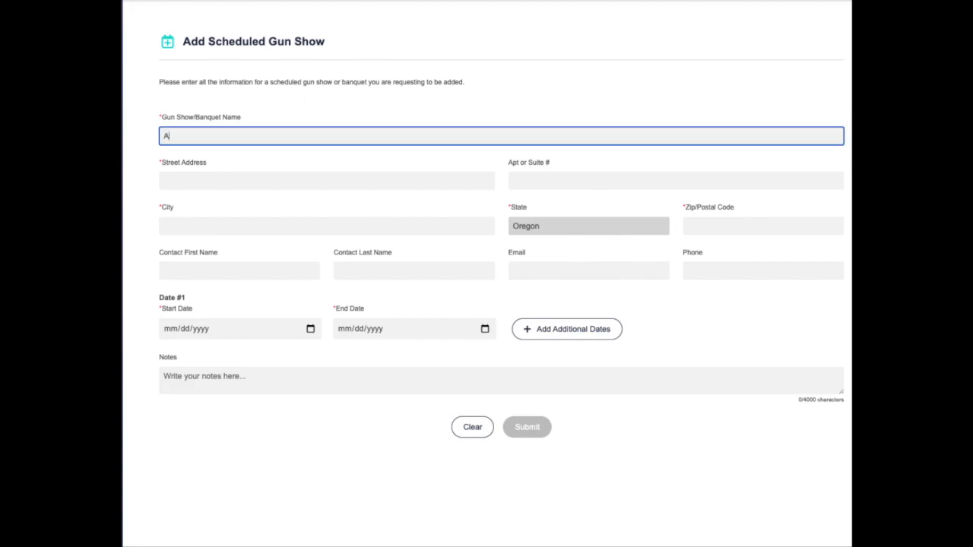
text(BC 123 Gun Show)
key(Tab)
text(123)
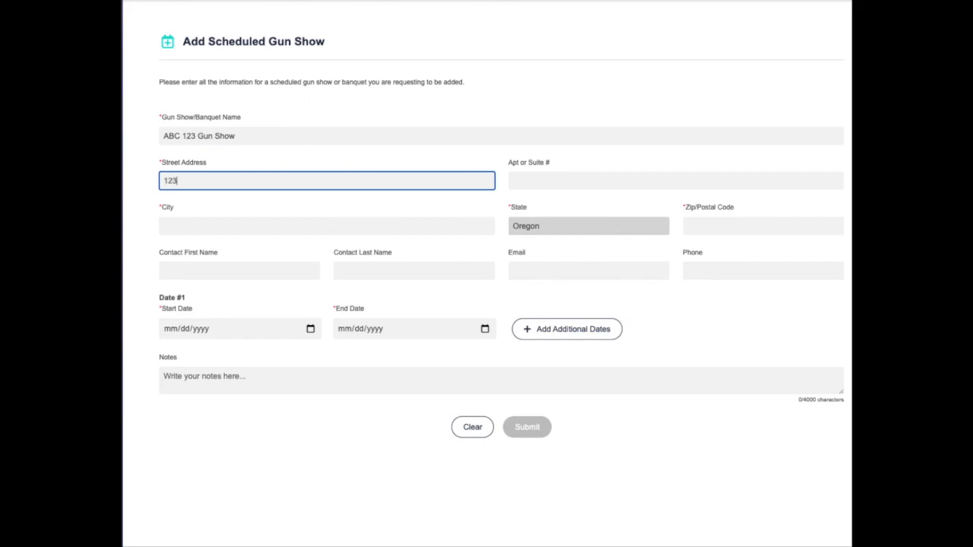
text( Test Ln)
key(Tab)
key(Tab)
text(Salem)
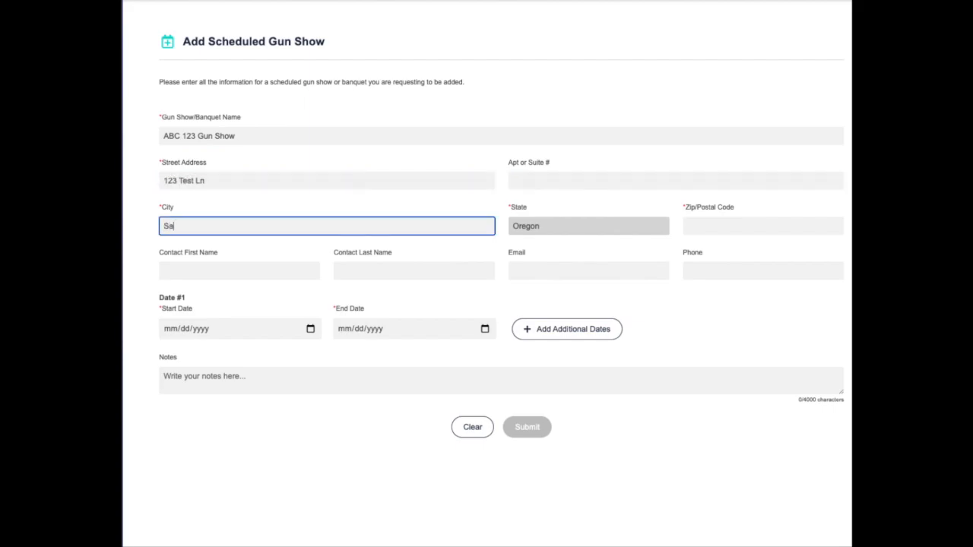
key(Tab)
key(Tab)
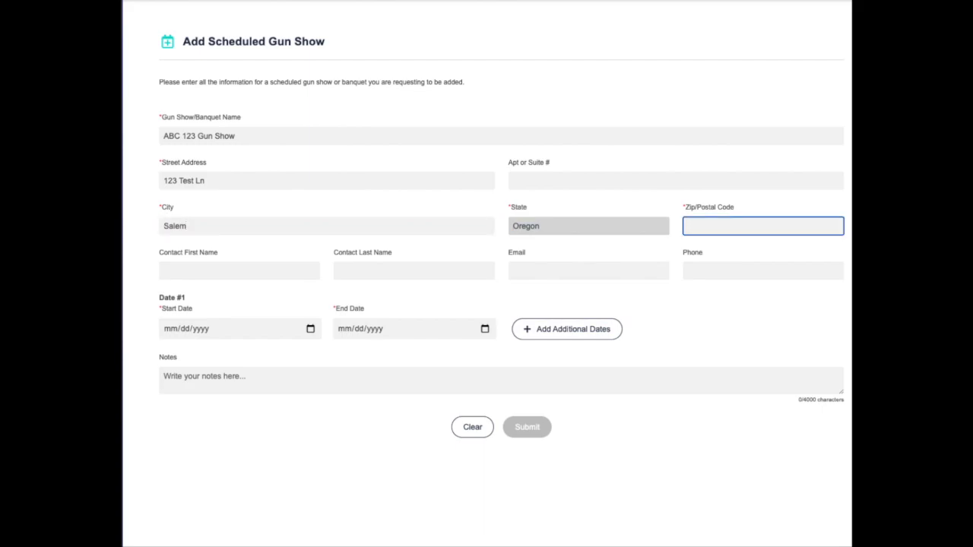
text(397001)
key(BackSpace)
key(BackSpace)
text(1)
- Fill in the contact's first name, last name and phone number
click(210, 266)
key(Tab)
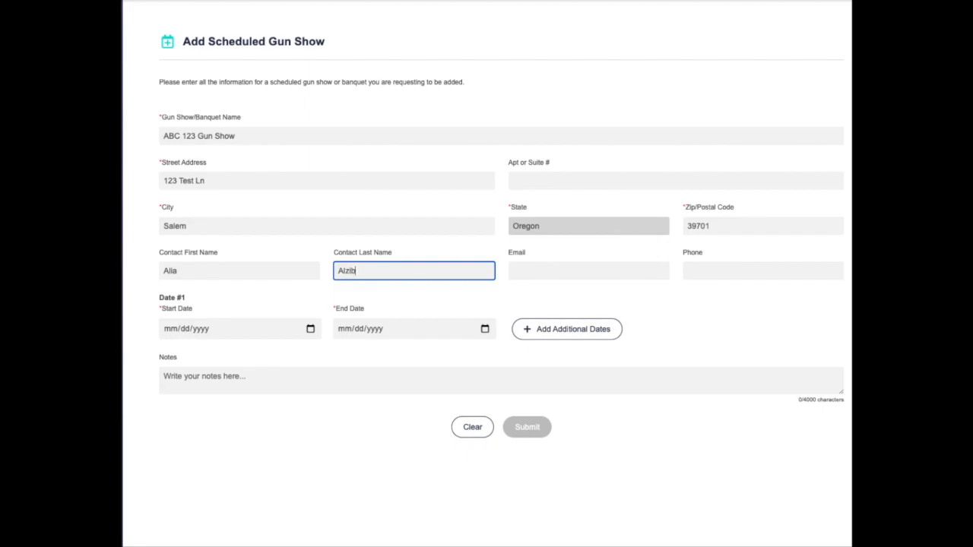
key(Tab)
key(Tab)
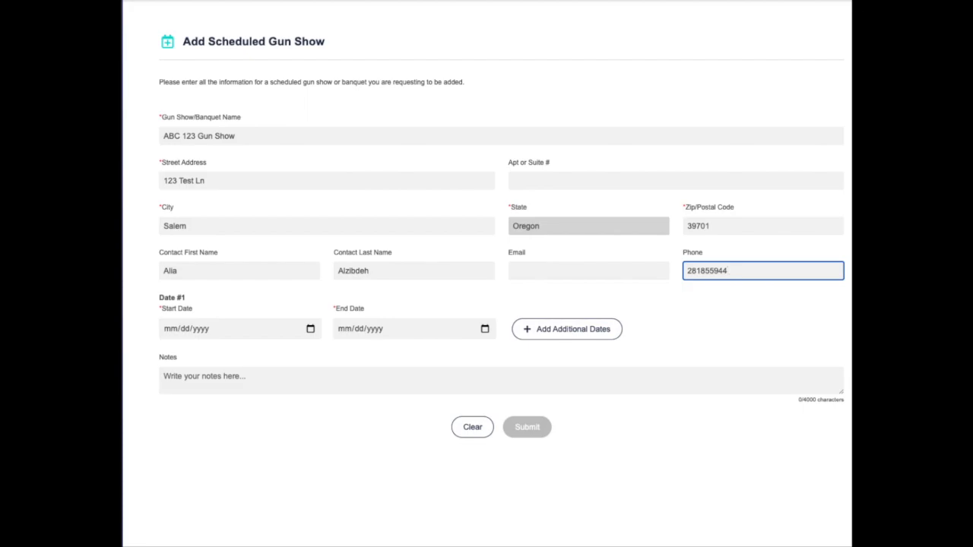
- Set gun show dates 04/04–04/05/2022 and add a second range 04/11–04/12/2022
click(309, 329)
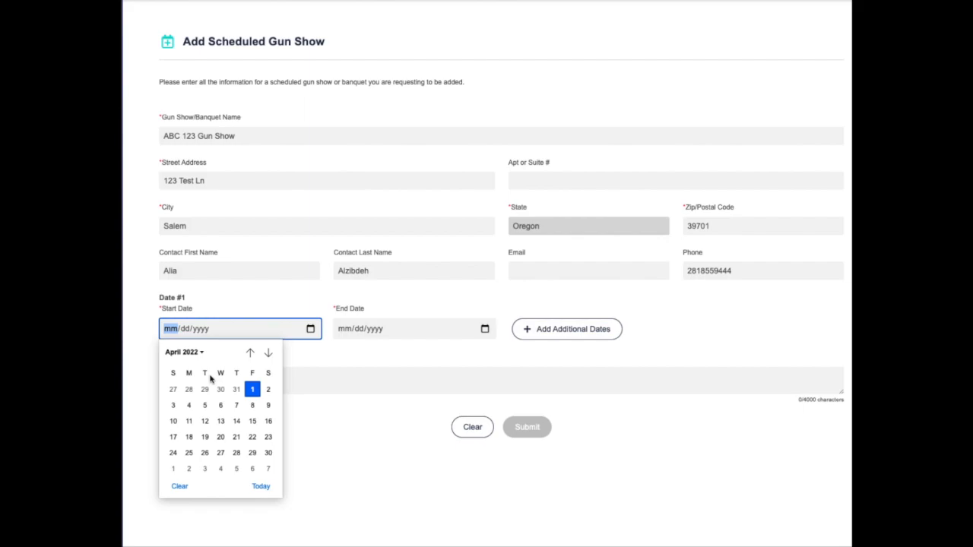
click(188, 405)
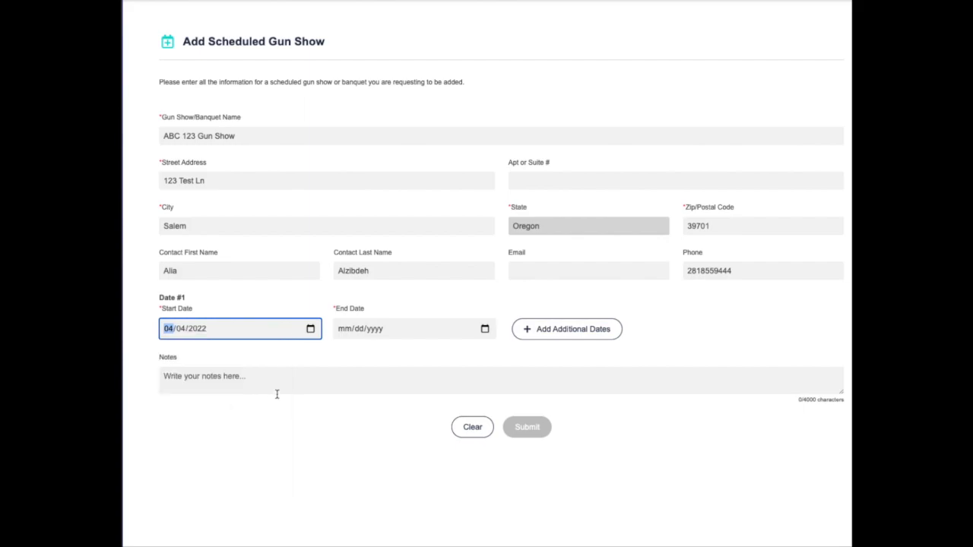
click(484, 329)
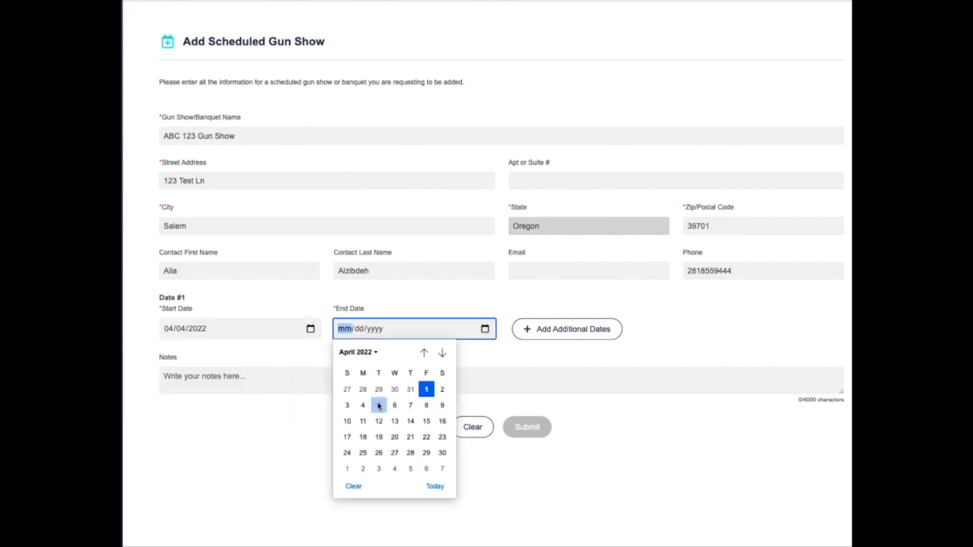
click(380, 405)
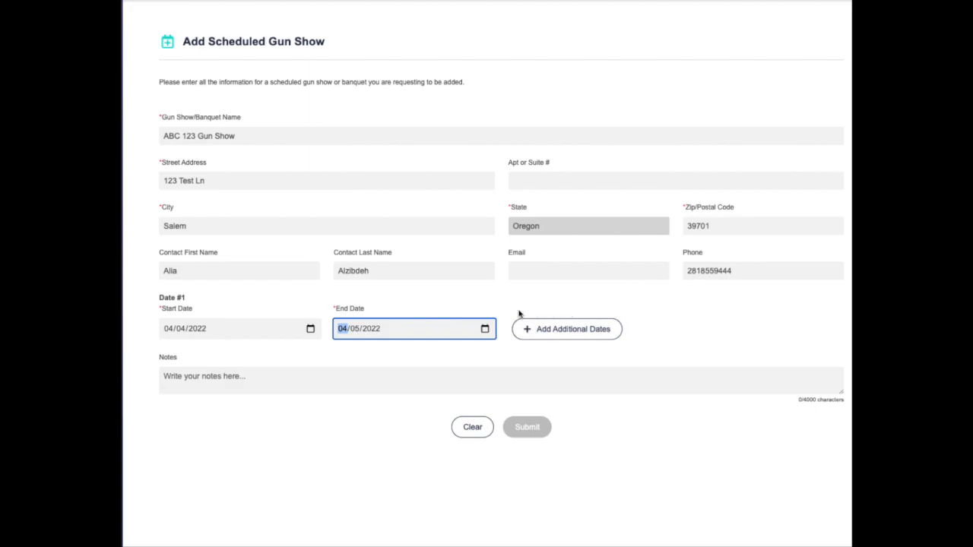
click(549, 337)
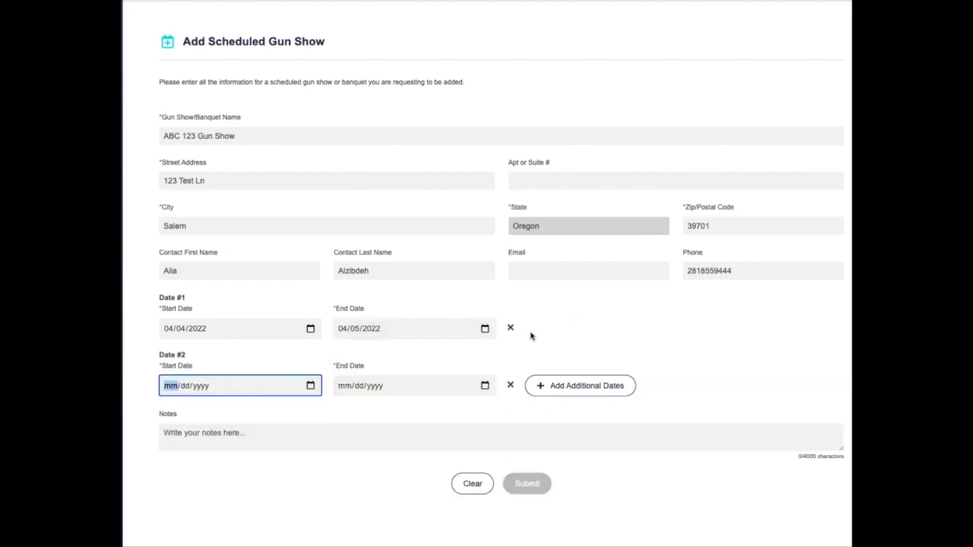
click(310, 385)
click(188, 478)
click(484, 385)
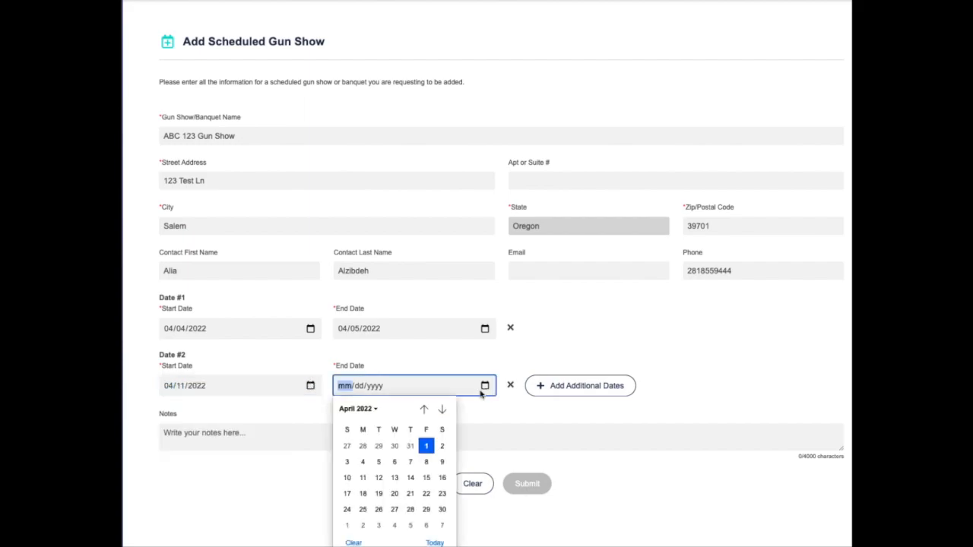
click(379, 467)
- Add the note 'This is a note to FICS.' to the request
click(363, 435)
text(Thi s)
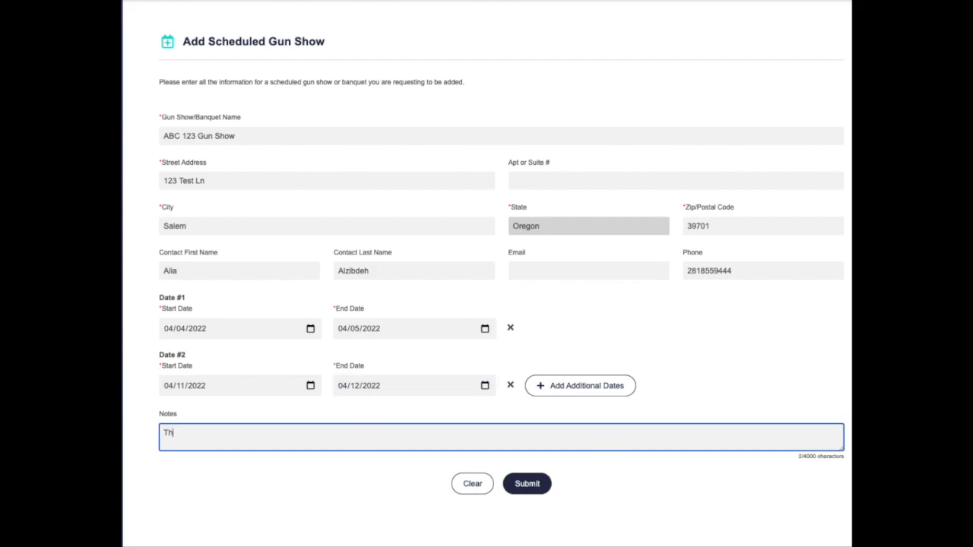
key(BackSpace)
key(BackSpace)
text(s is a note to FICS.)
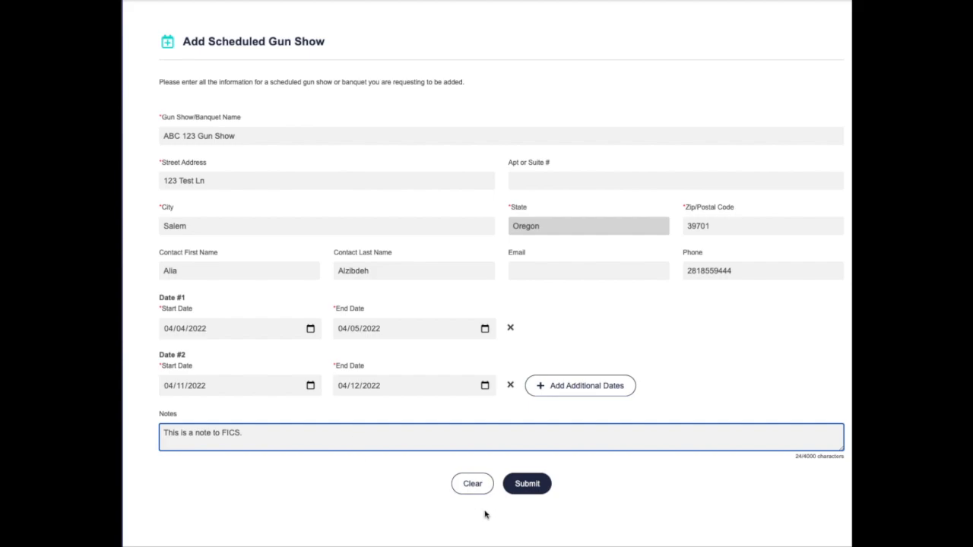
- Submit the gun show request, then go to the FAQs page
click(527, 484)
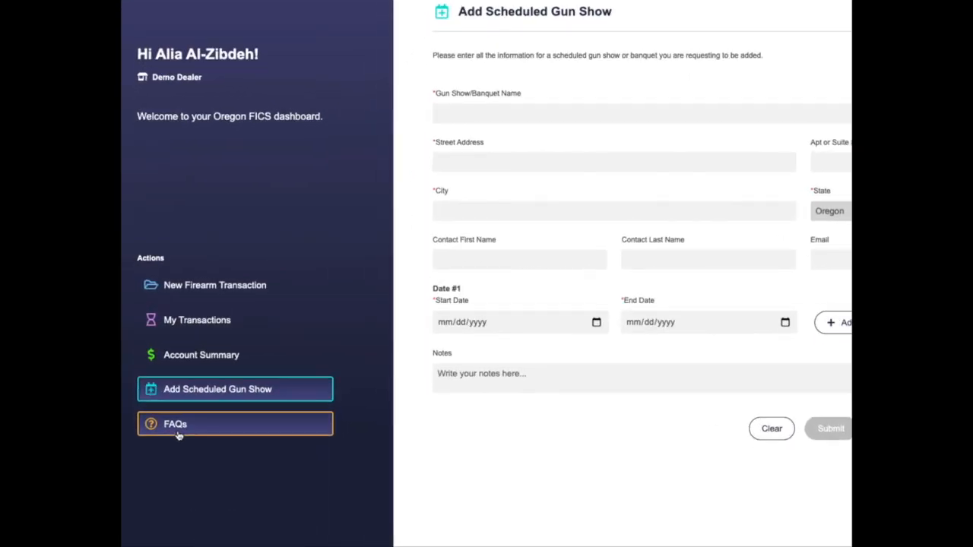
click(166, 378)
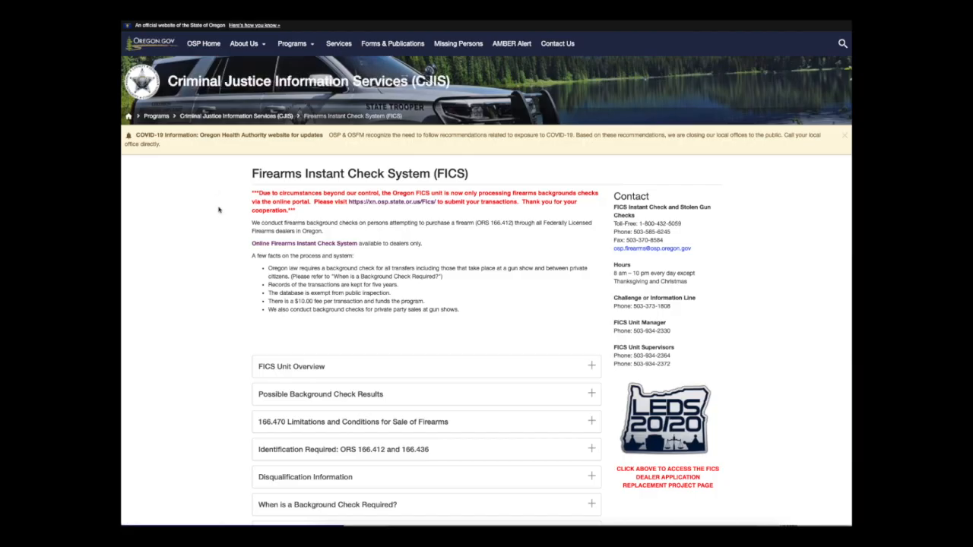